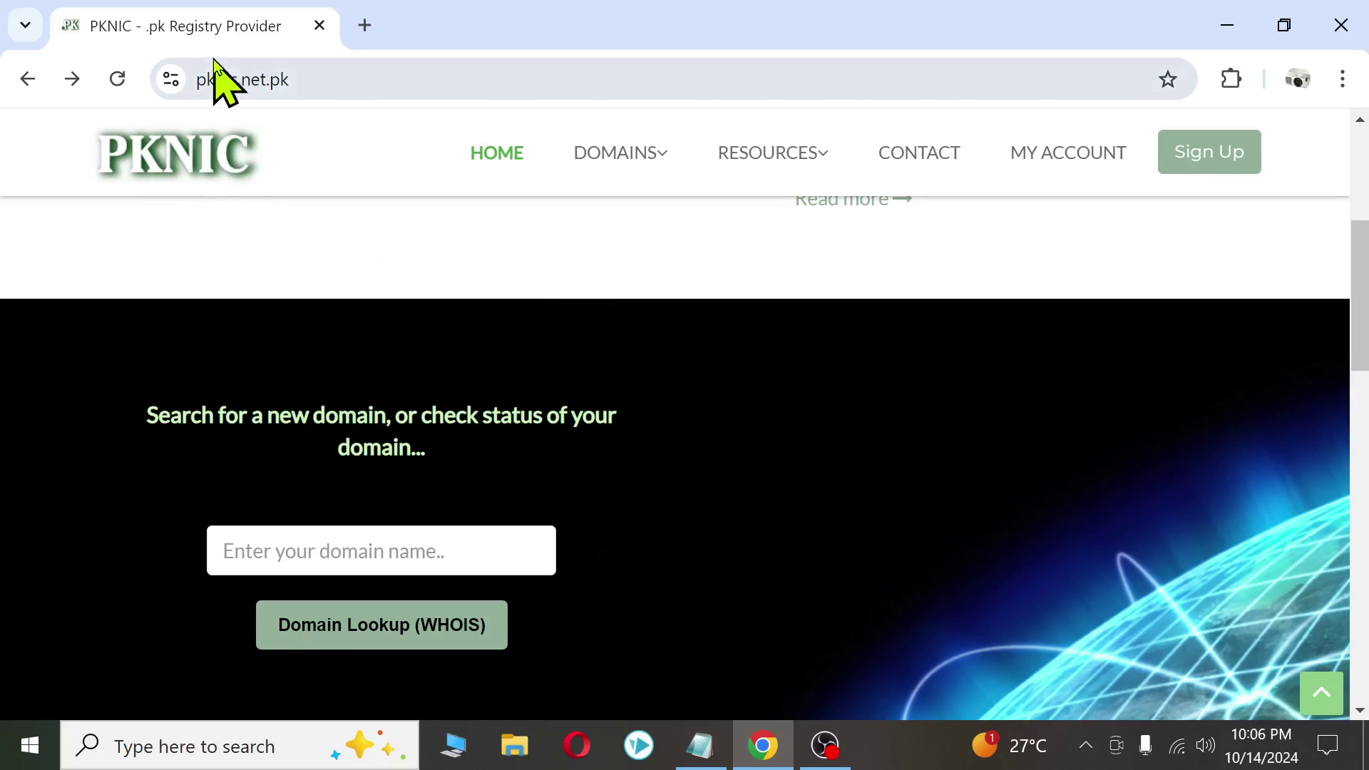
# Open the new-account sign-up form and review its fields down to the terms agreement and account creation option
pyautogui.moveTo(195, 80); pyautogui.dragTo(302, 78)
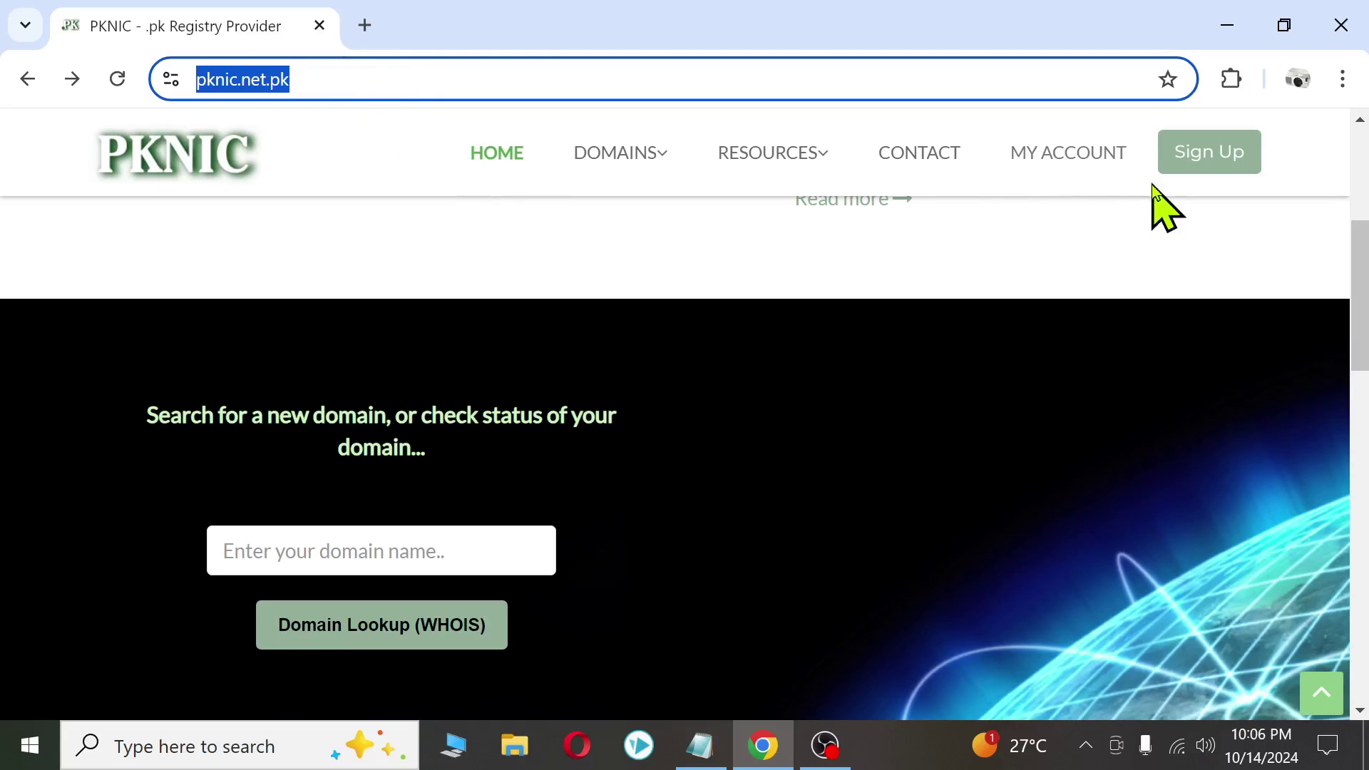
pyautogui.click(1205, 173)
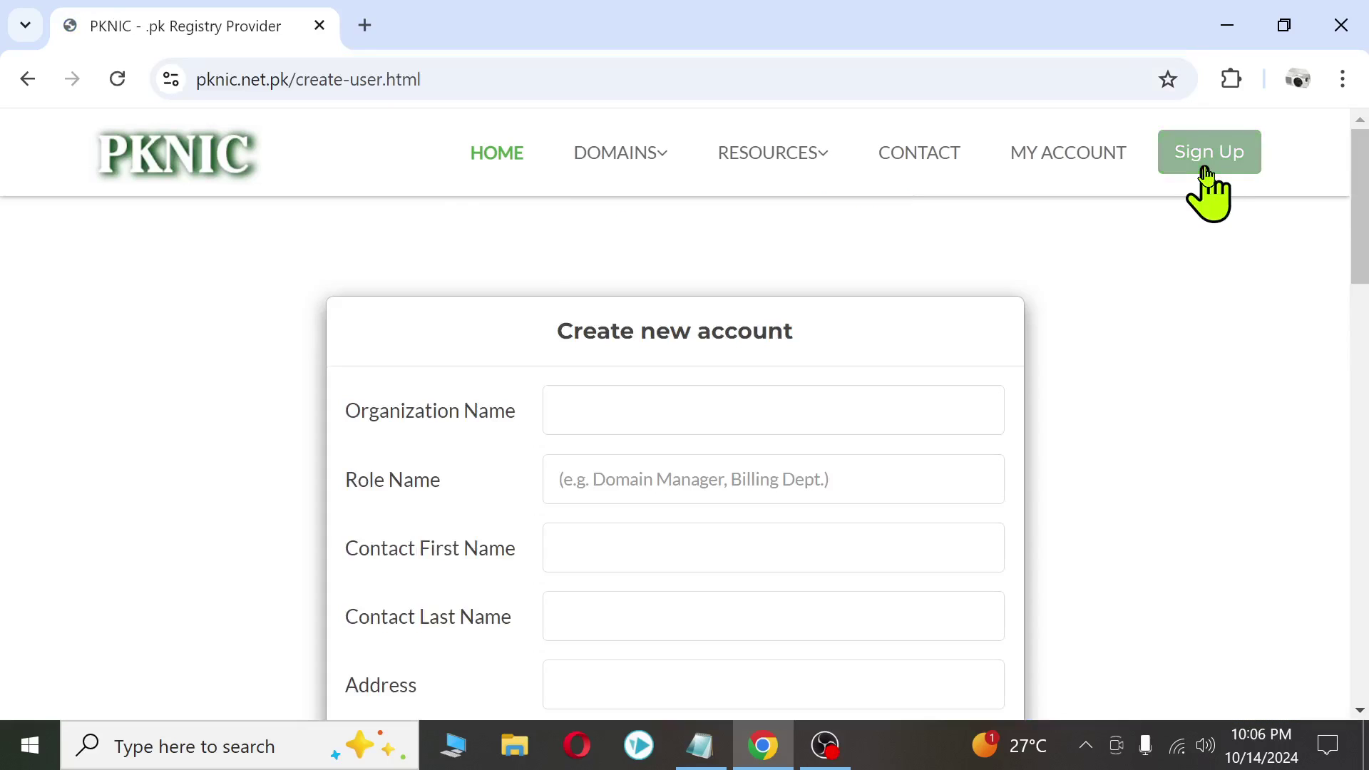
pyautogui.scroll(-6, 770, 458)
pyautogui.scroll(3, 688, 382)
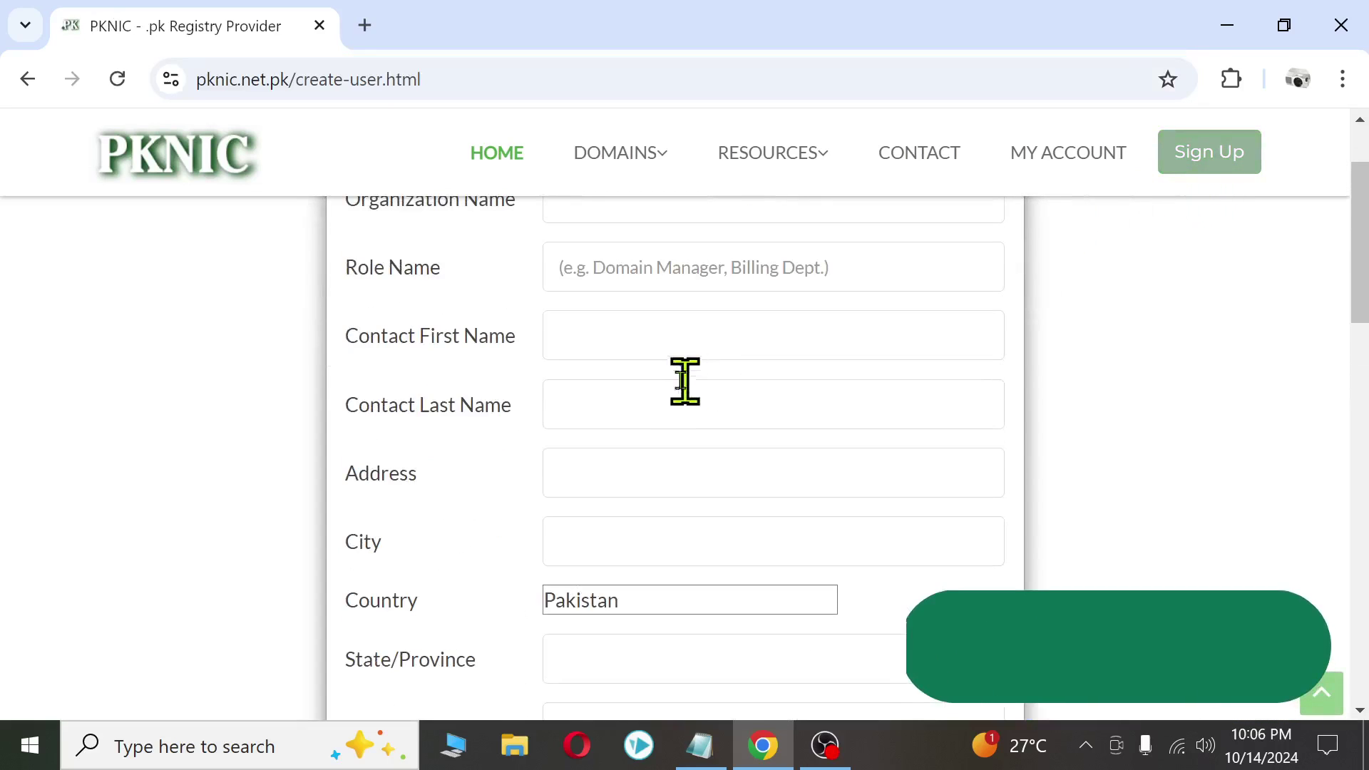
pyautogui.scroll(3, 613, 292)
pyautogui.scroll(-10, 644, 392)
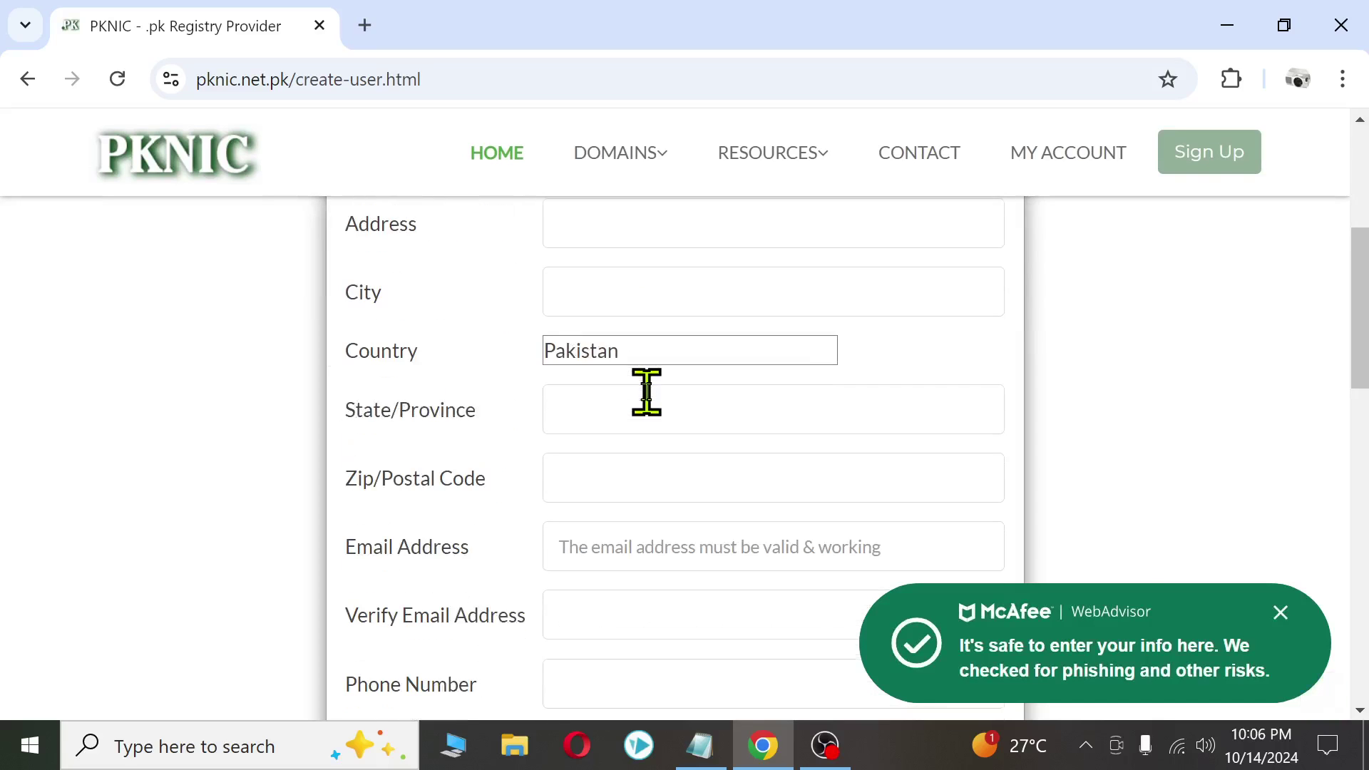
pyautogui.scroll(-8, 644, 394)
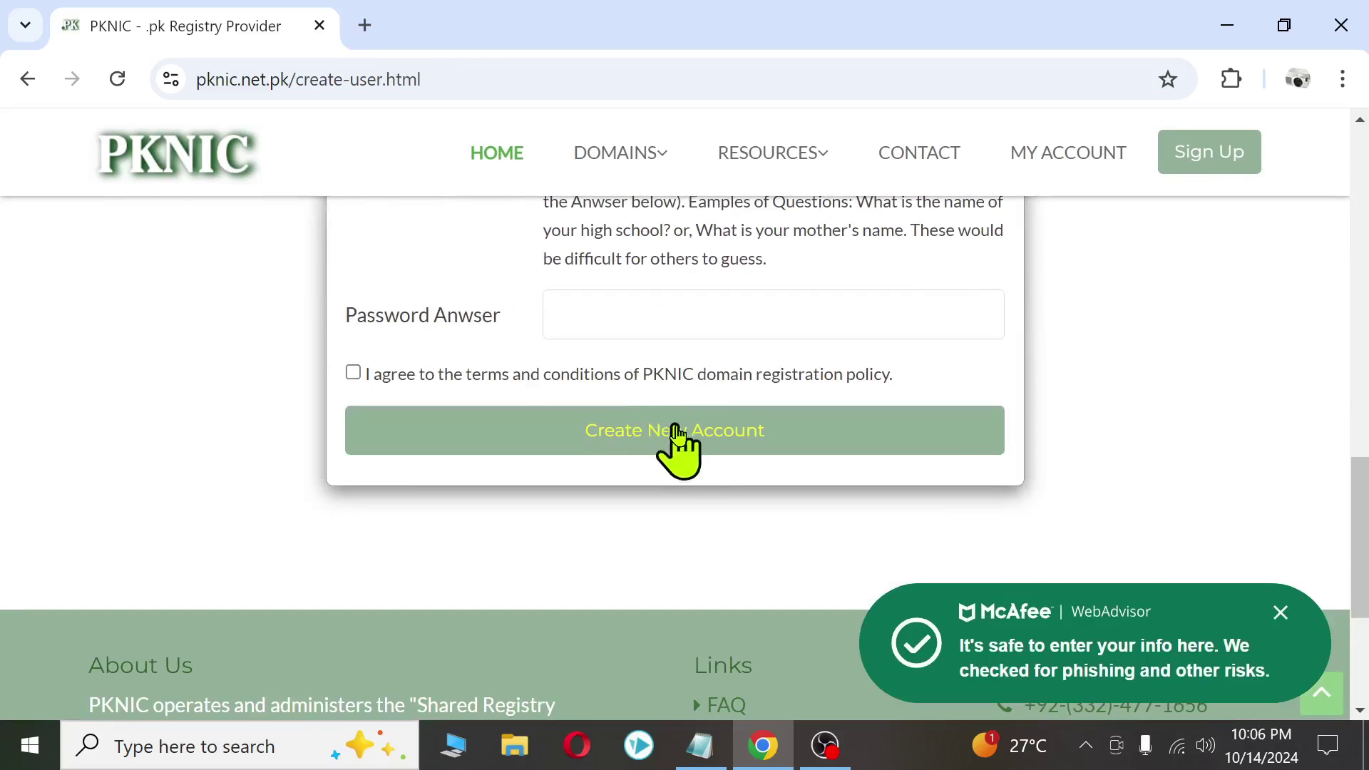
pyautogui.click(672, 443)
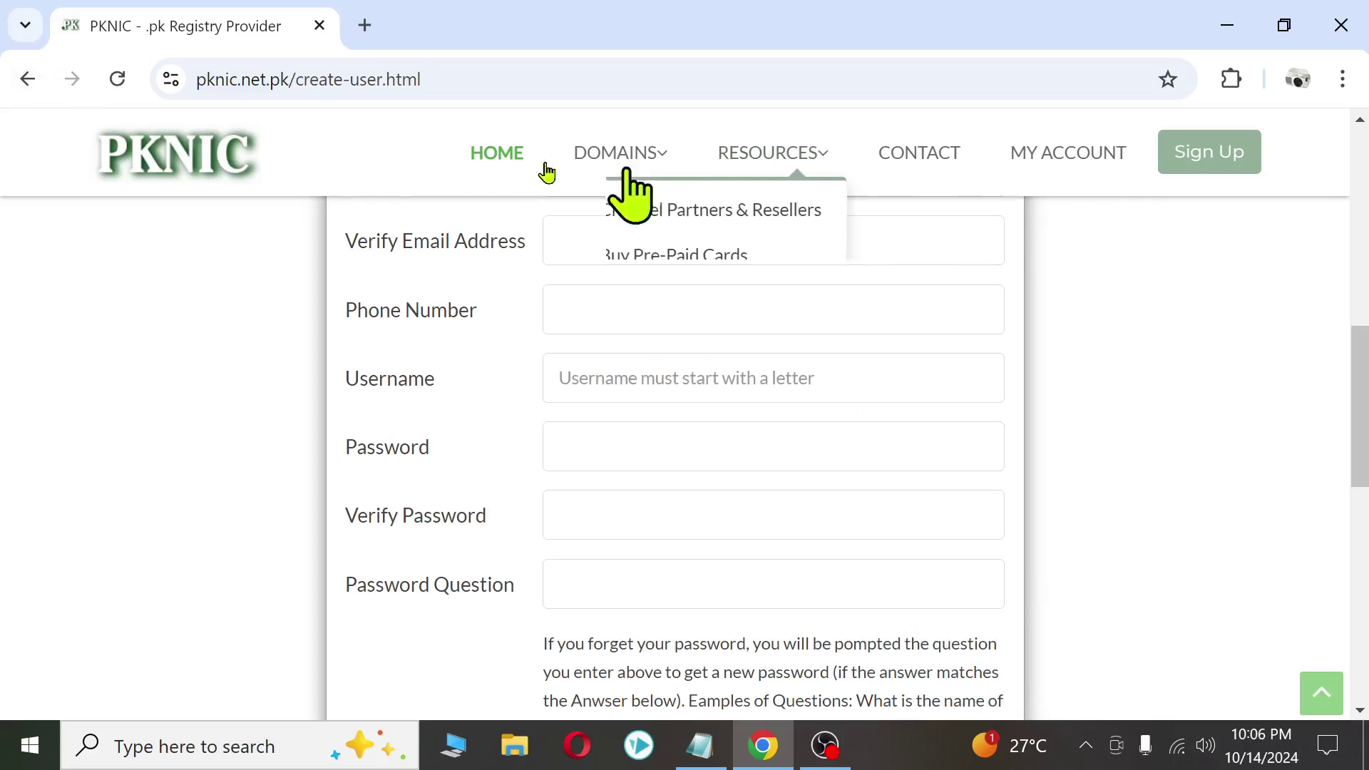
pyautogui.click(14, 84)
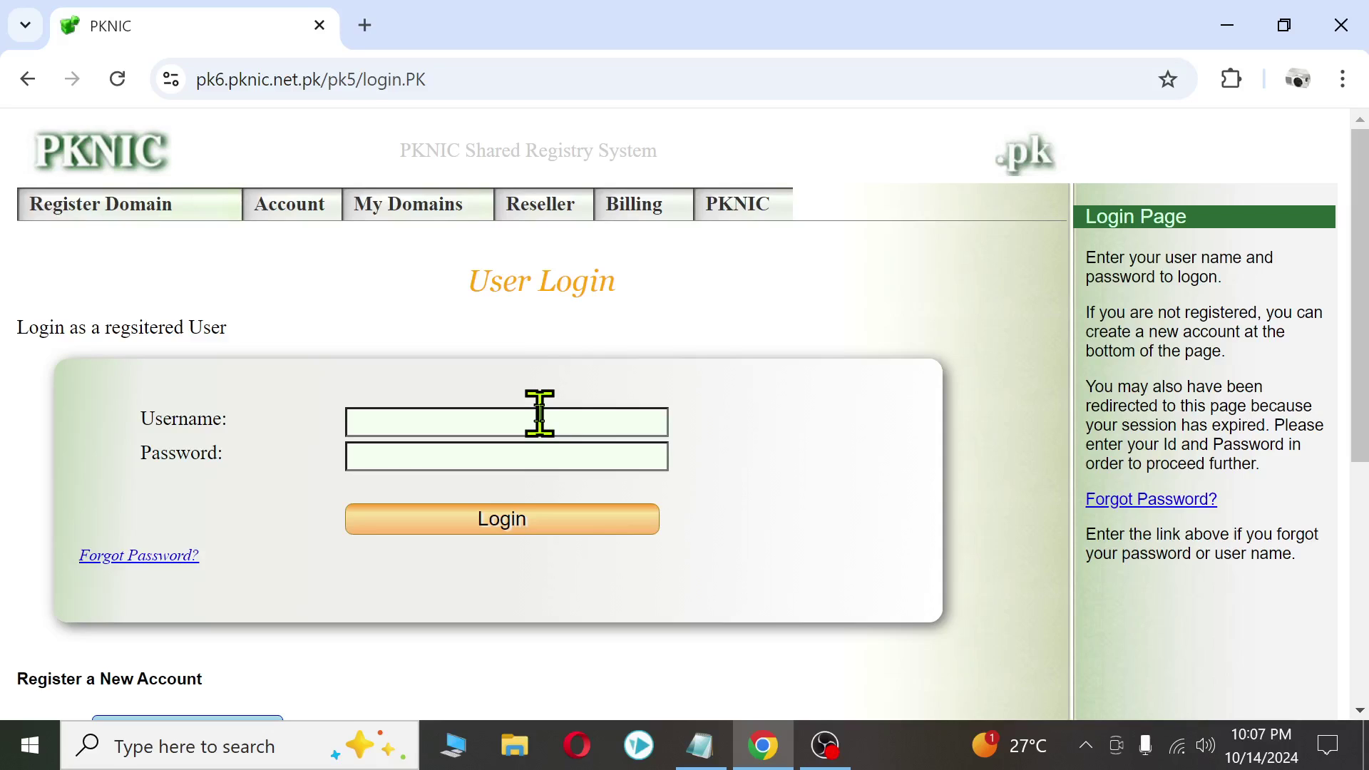
# Log in to the registry with the account username and password, and dismiss the offer to save the password
pyautogui.click(540, 413)
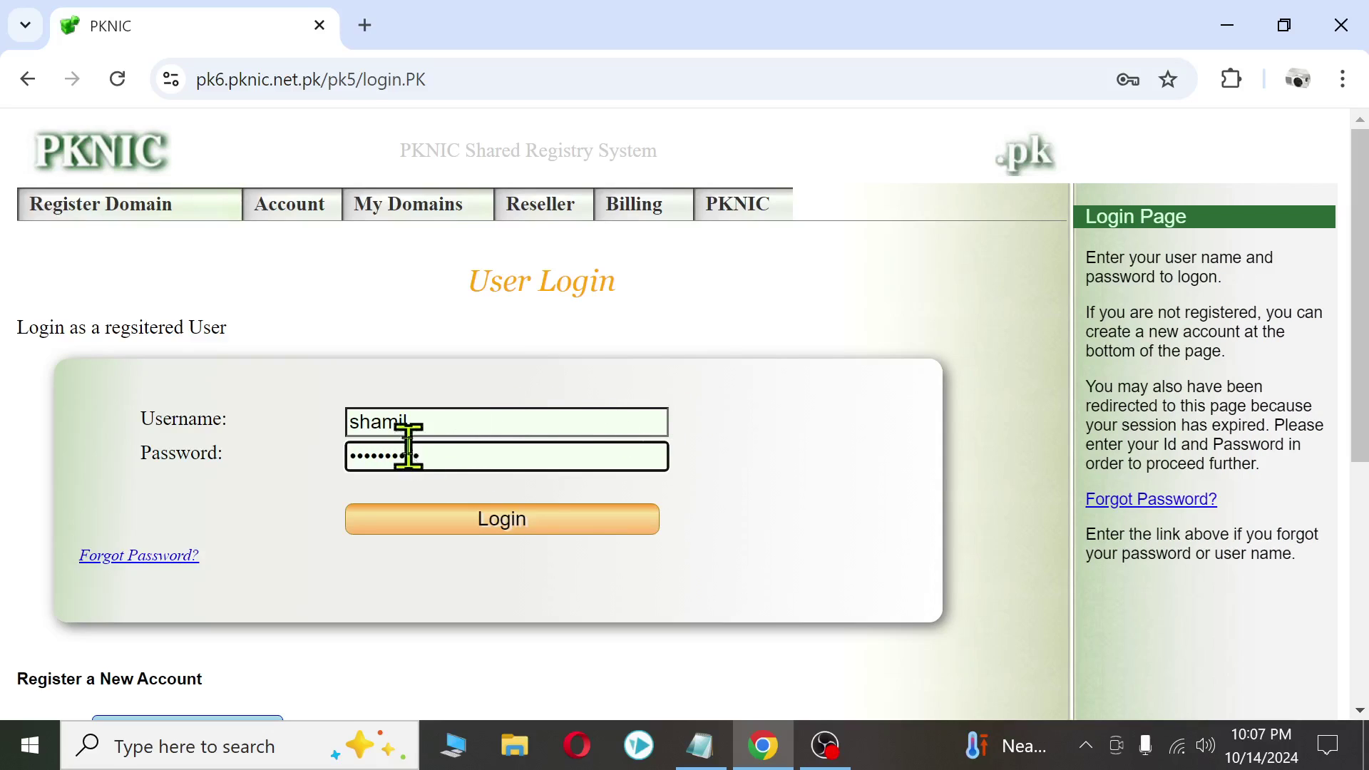
pyautogui.click(489, 528)
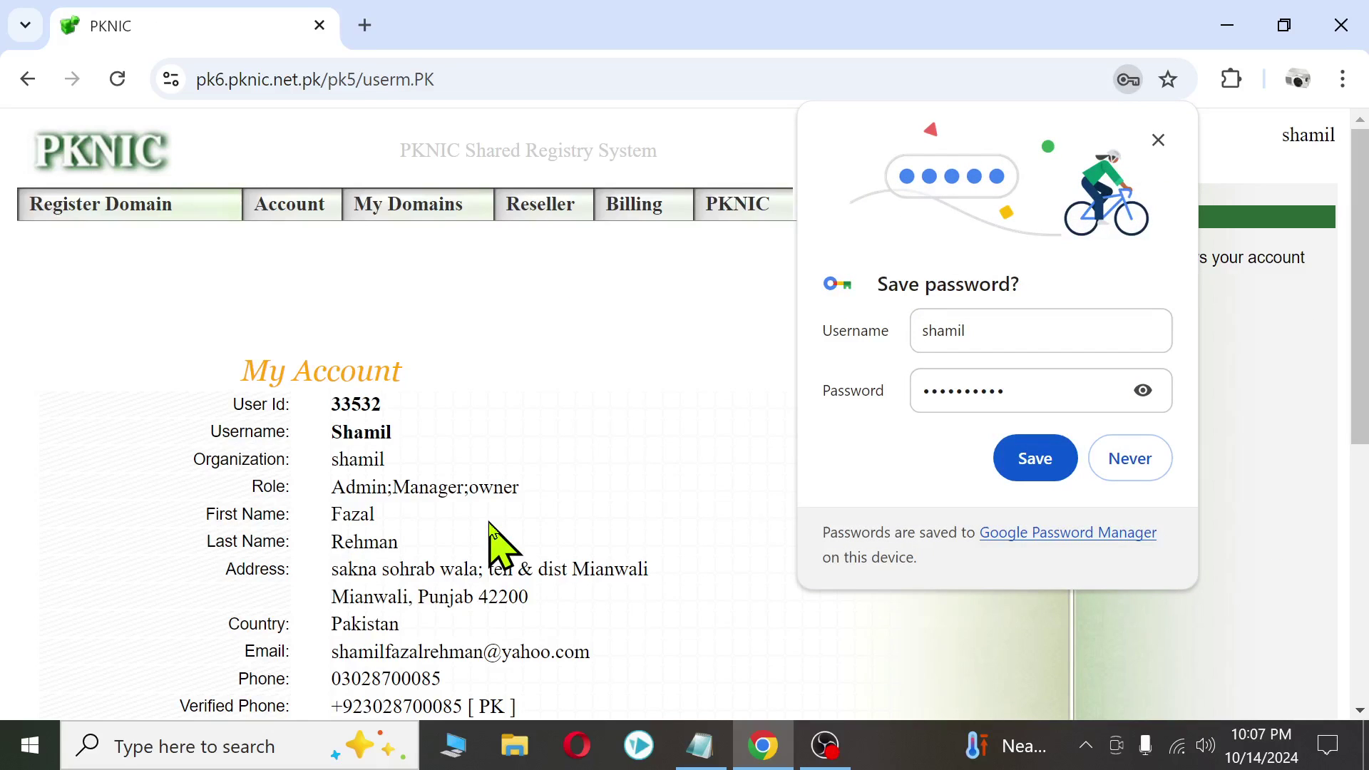
pyautogui.click(1158, 141)
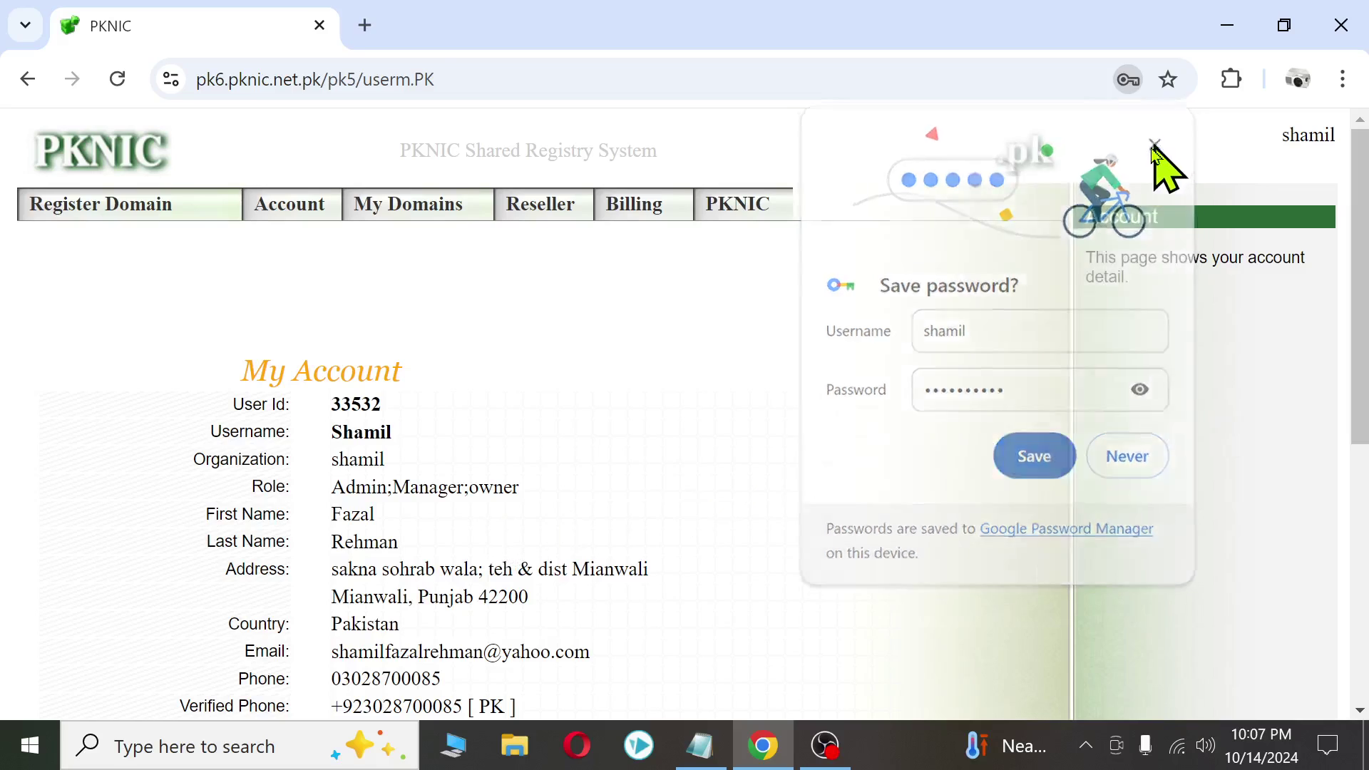
# Open the form for adding prepaid card codes to the account, review its card code and PIN fields, and return to the account page
pyautogui.moveTo(117, 207)
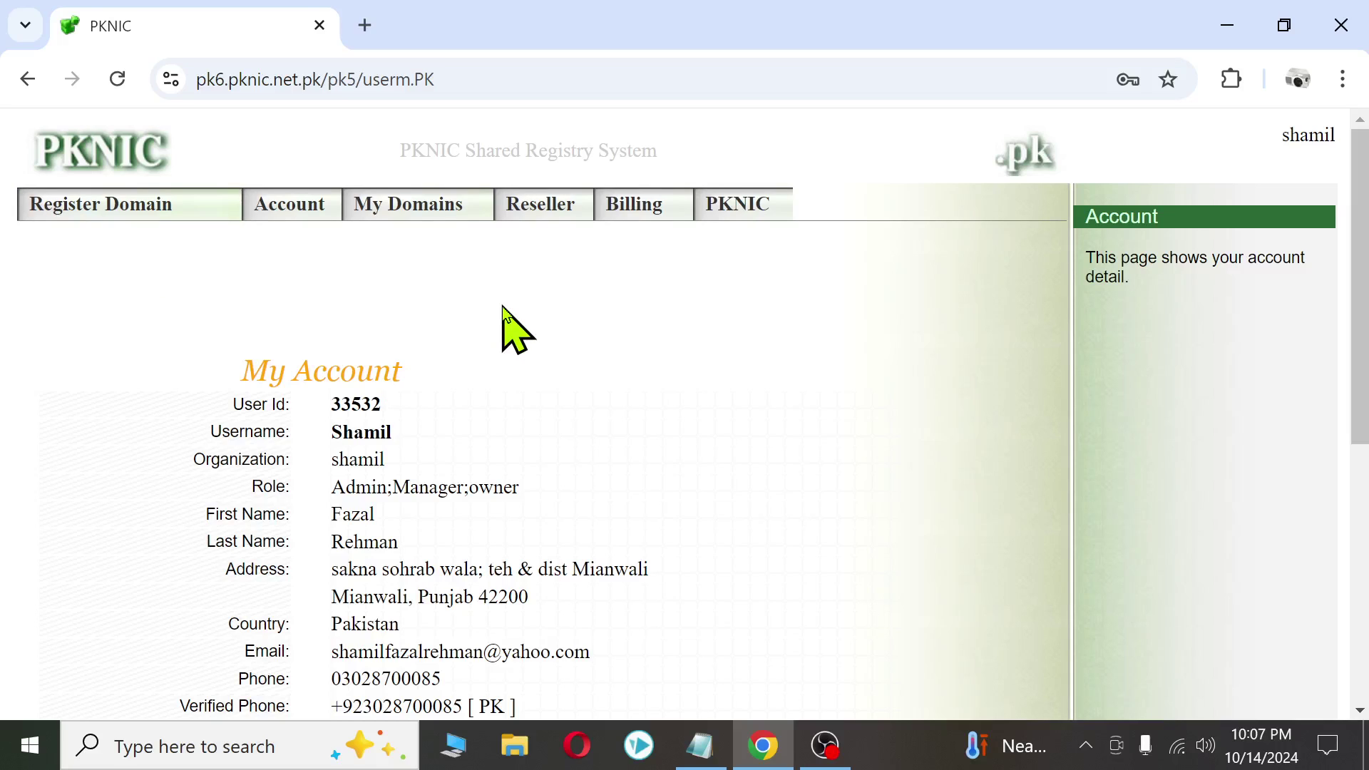
pyautogui.moveTo(611, 218)
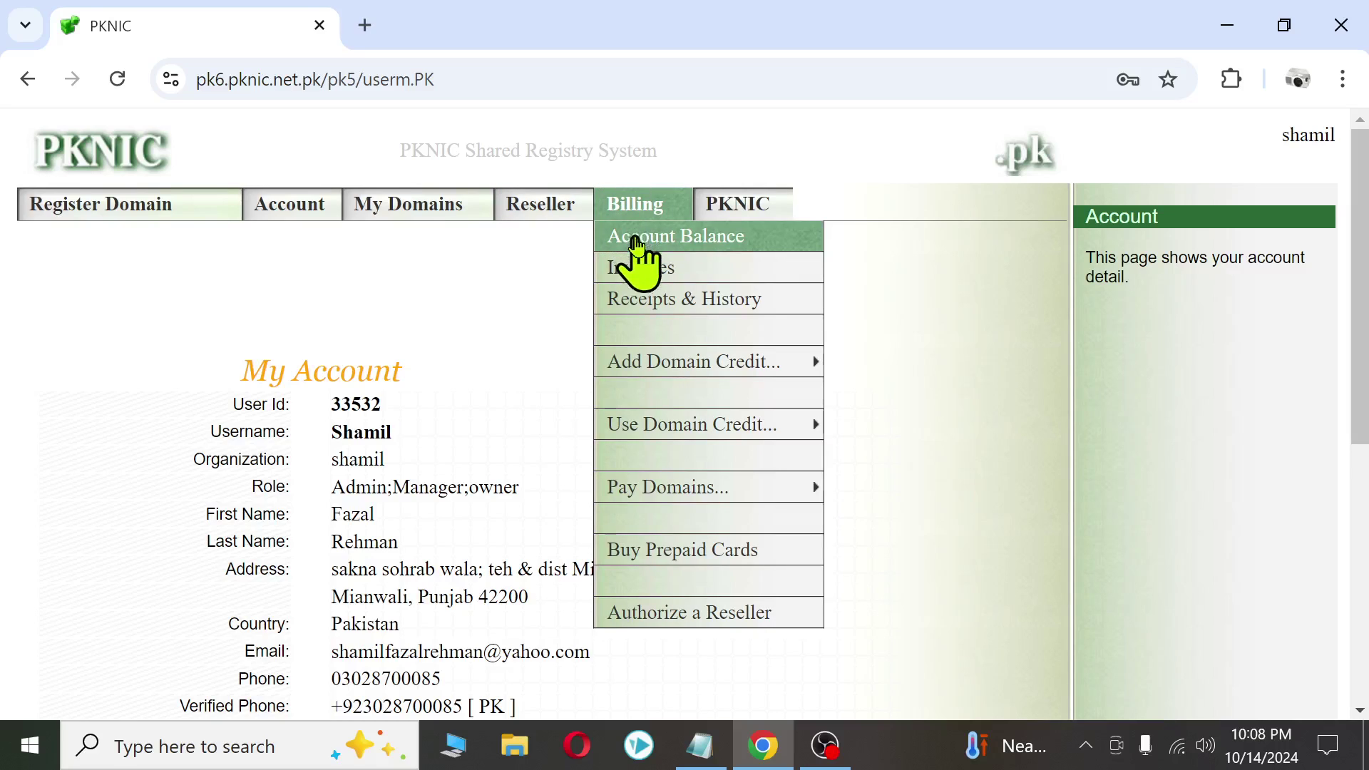
pyautogui.moveTo(632, 365)
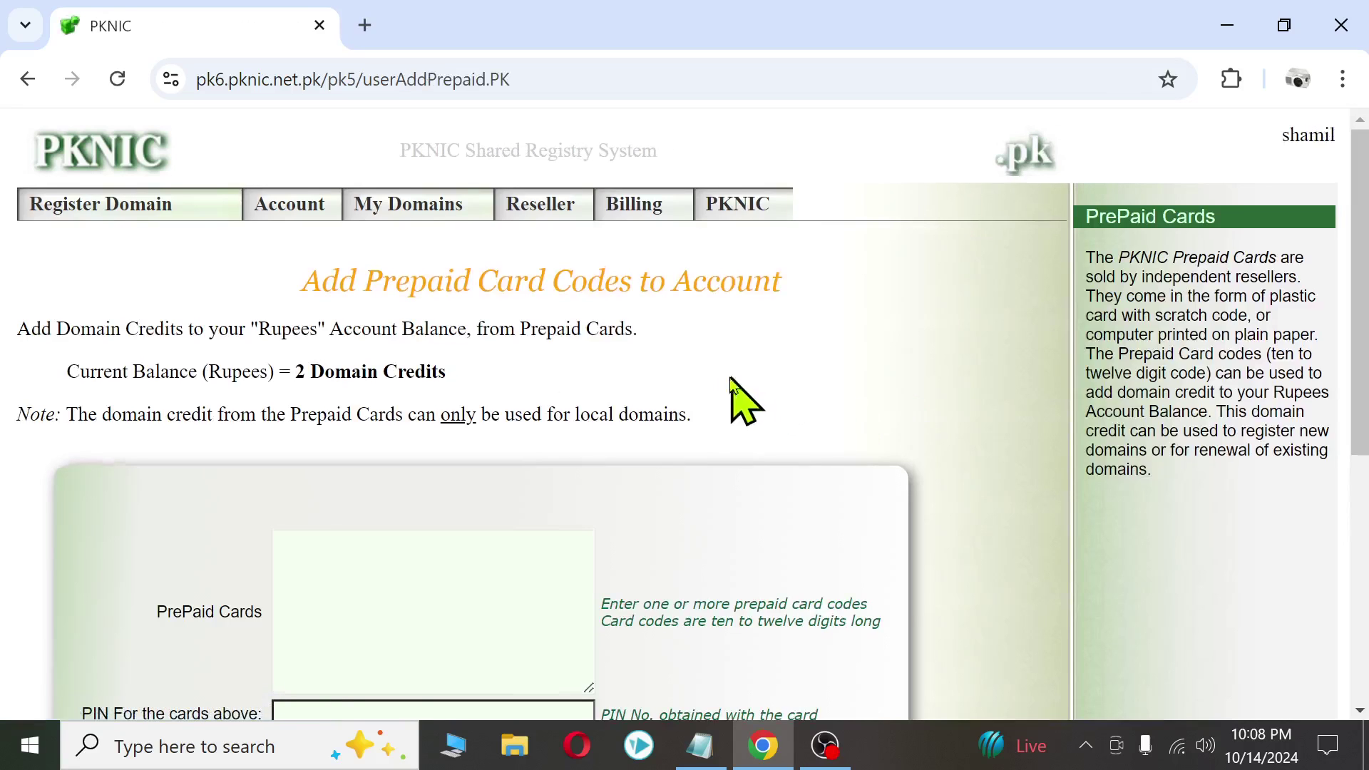
pyautogui.scroll(-5, 713, 397)
pyautogui.scroll(3, 688, 403)
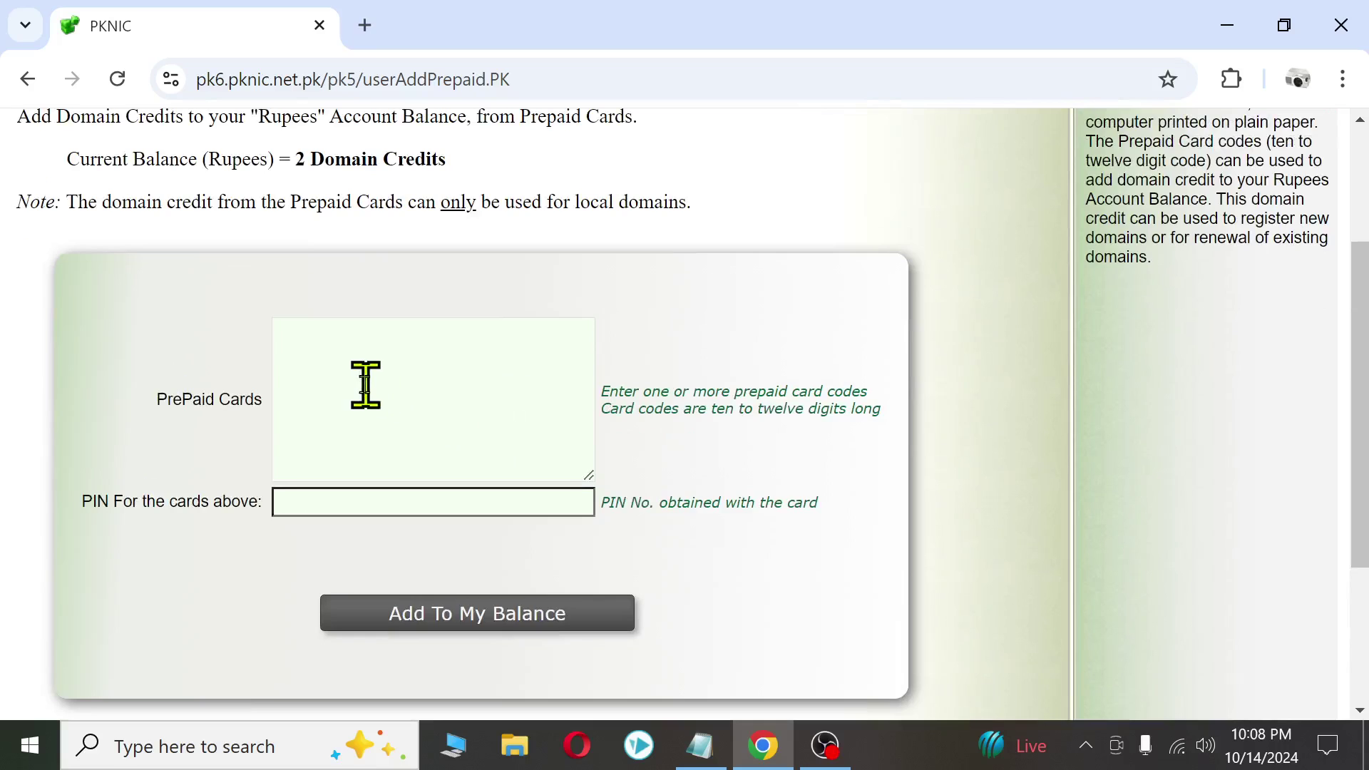
pyautogui.click(323, 359)
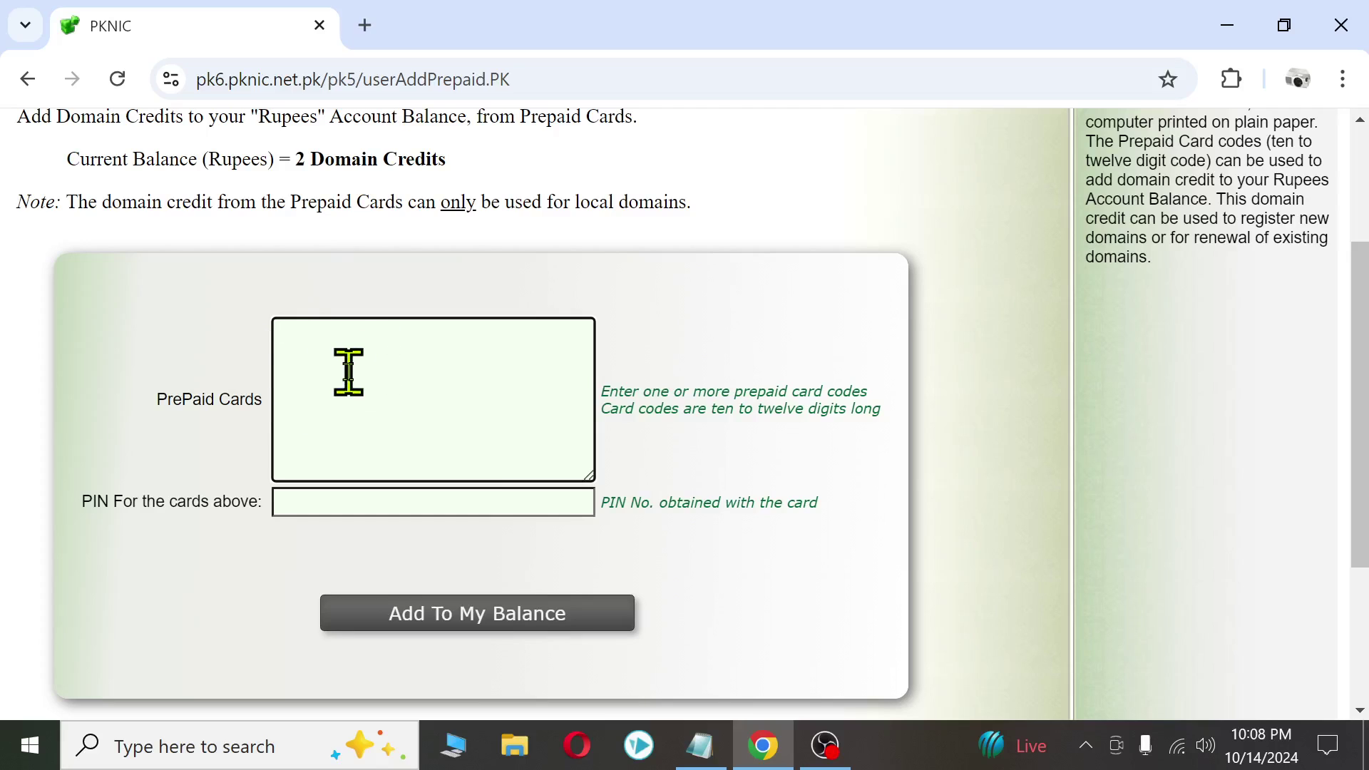
pyautogui.click(323, 510)
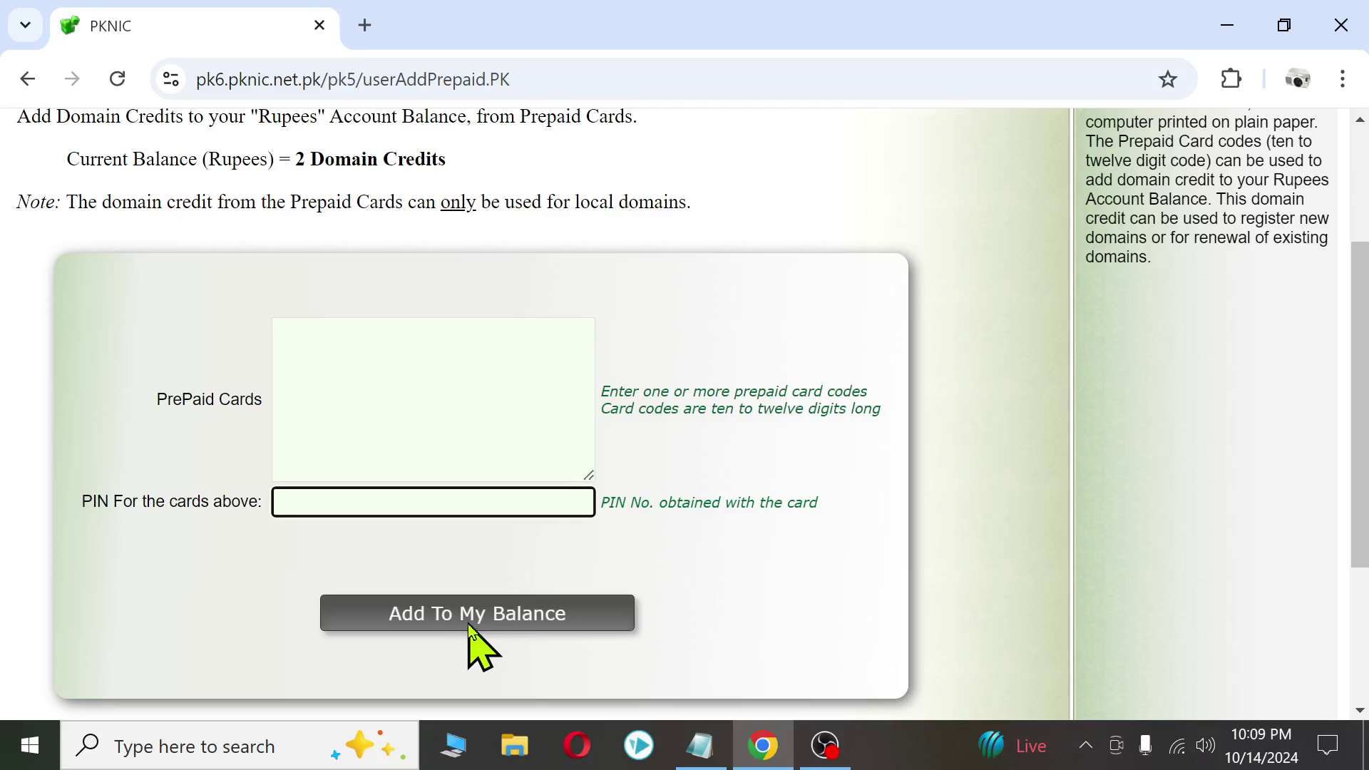
pyautogui.scroll(2, 468, 623)
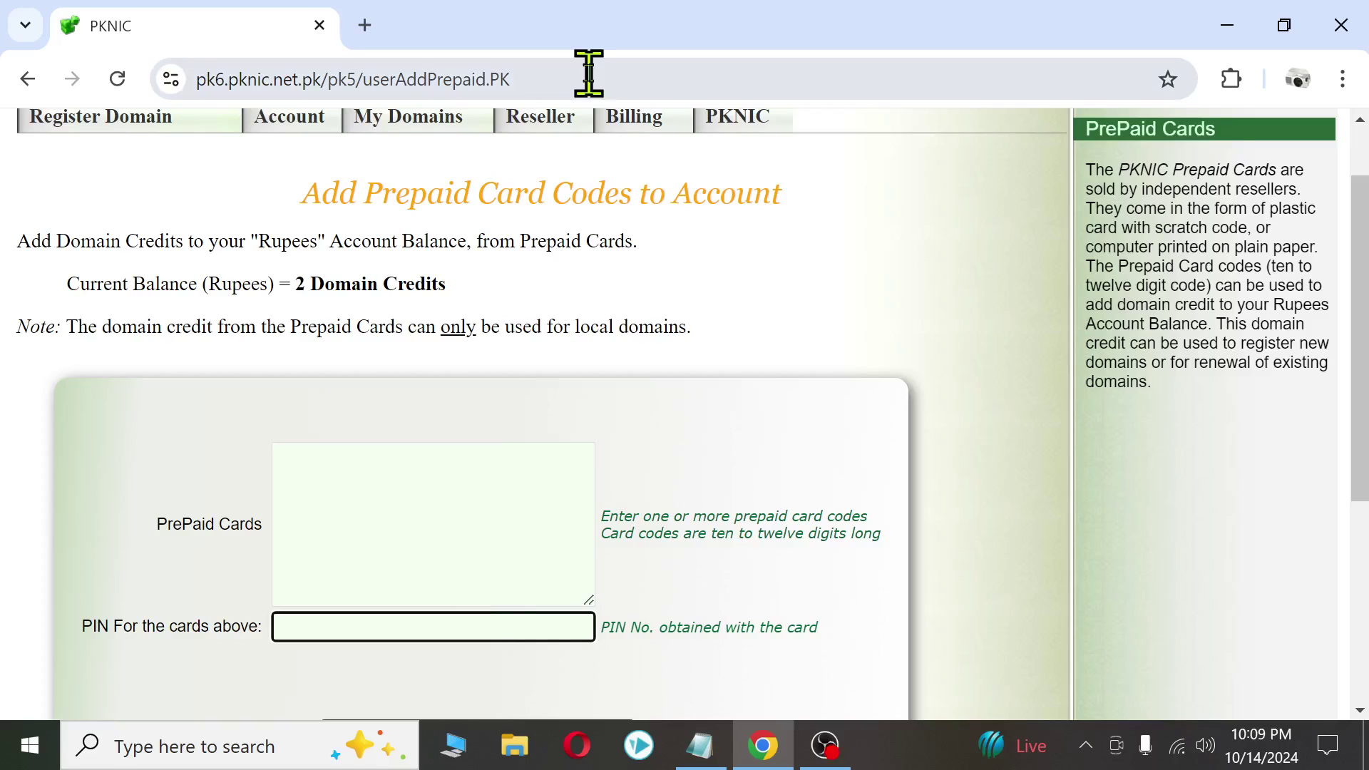
pyautogui.scroll(-5, 463, 428)
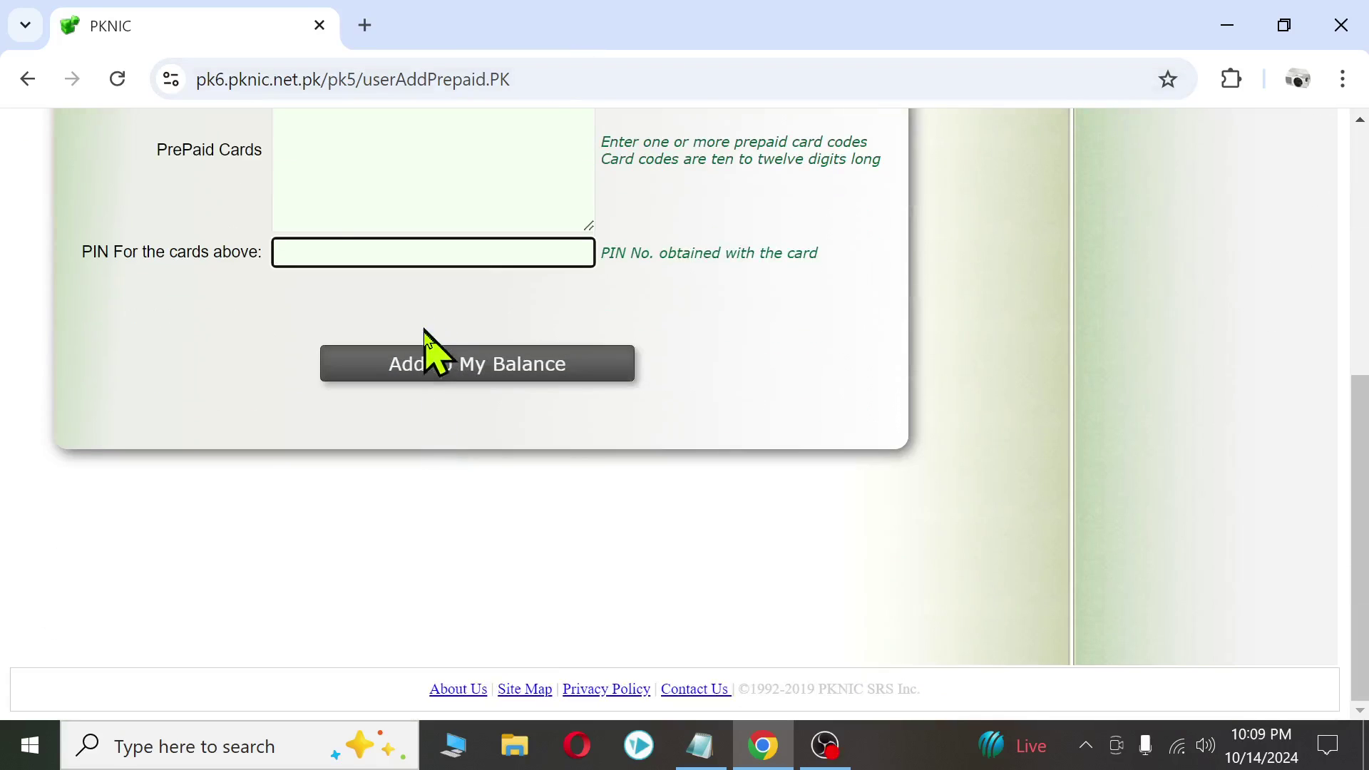
pyautogui.scroll(3, 431, 356)
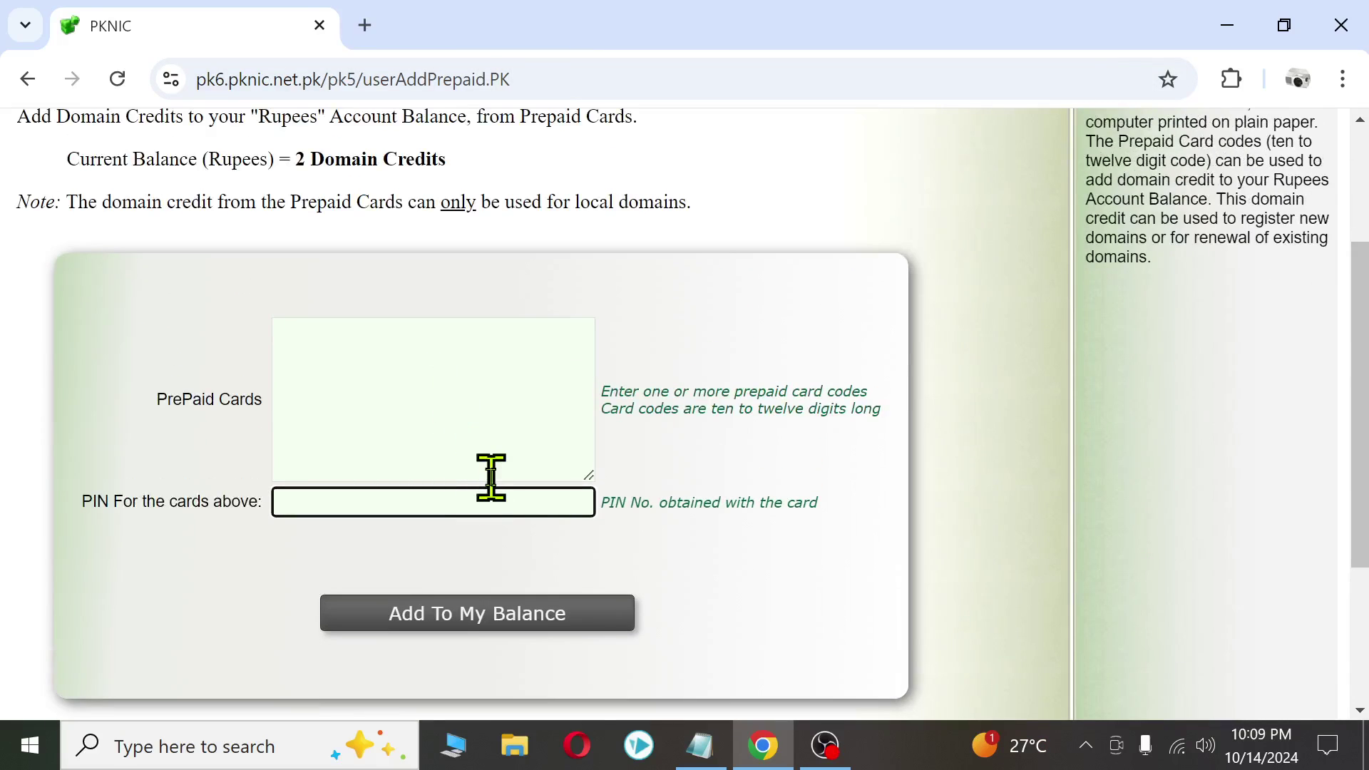
pyautogui.click(27, 79)
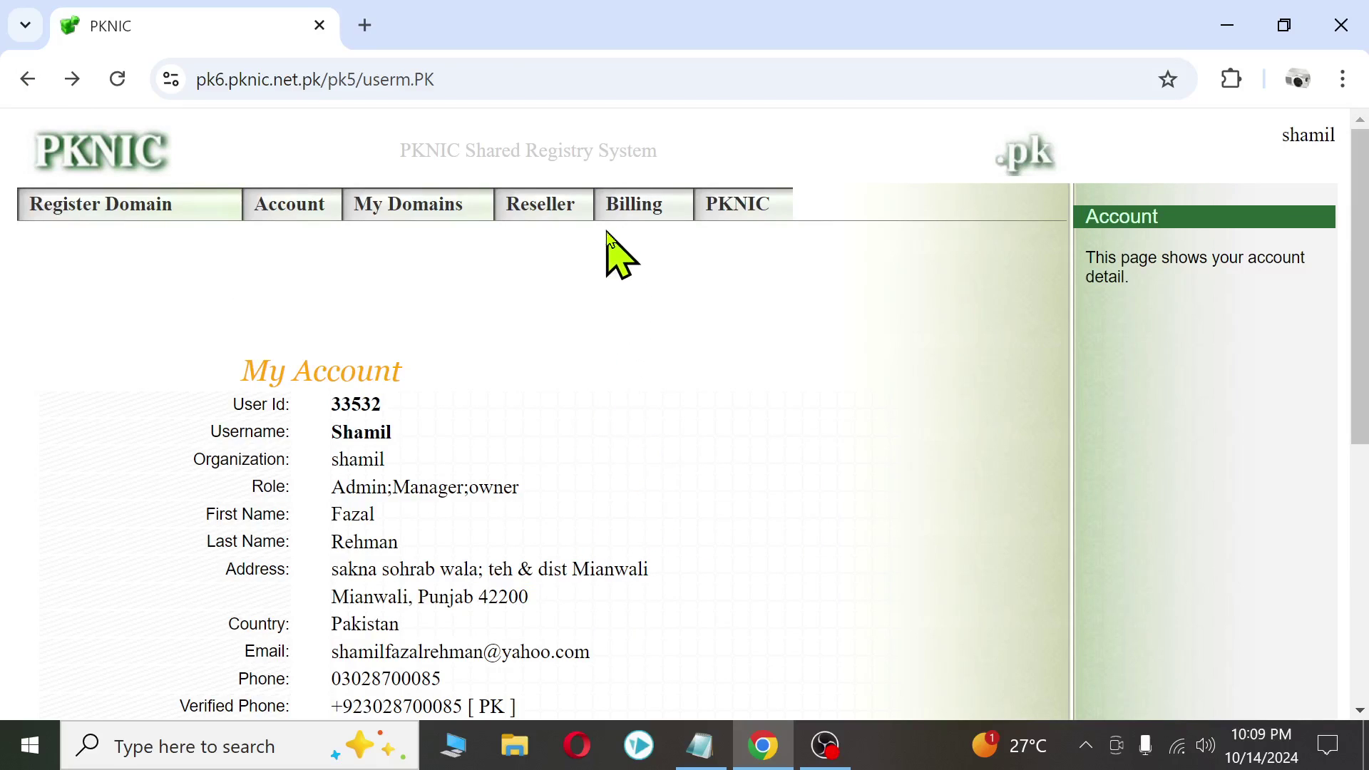
# Open the .pk domain application form and review its sections from the domain names through contacts and nameservers to submission
pyautogui.moveTo(614, 208)
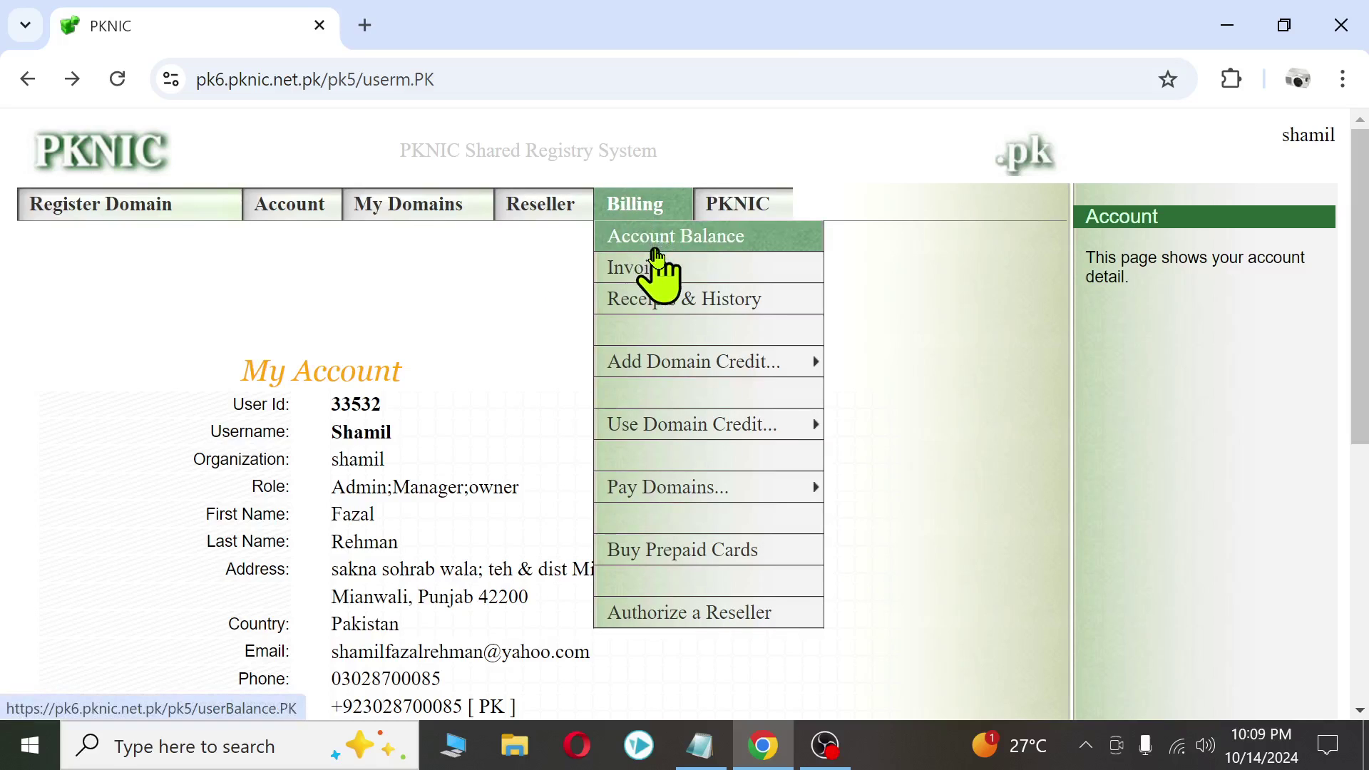
pyautogui.moveTo(648, 427)
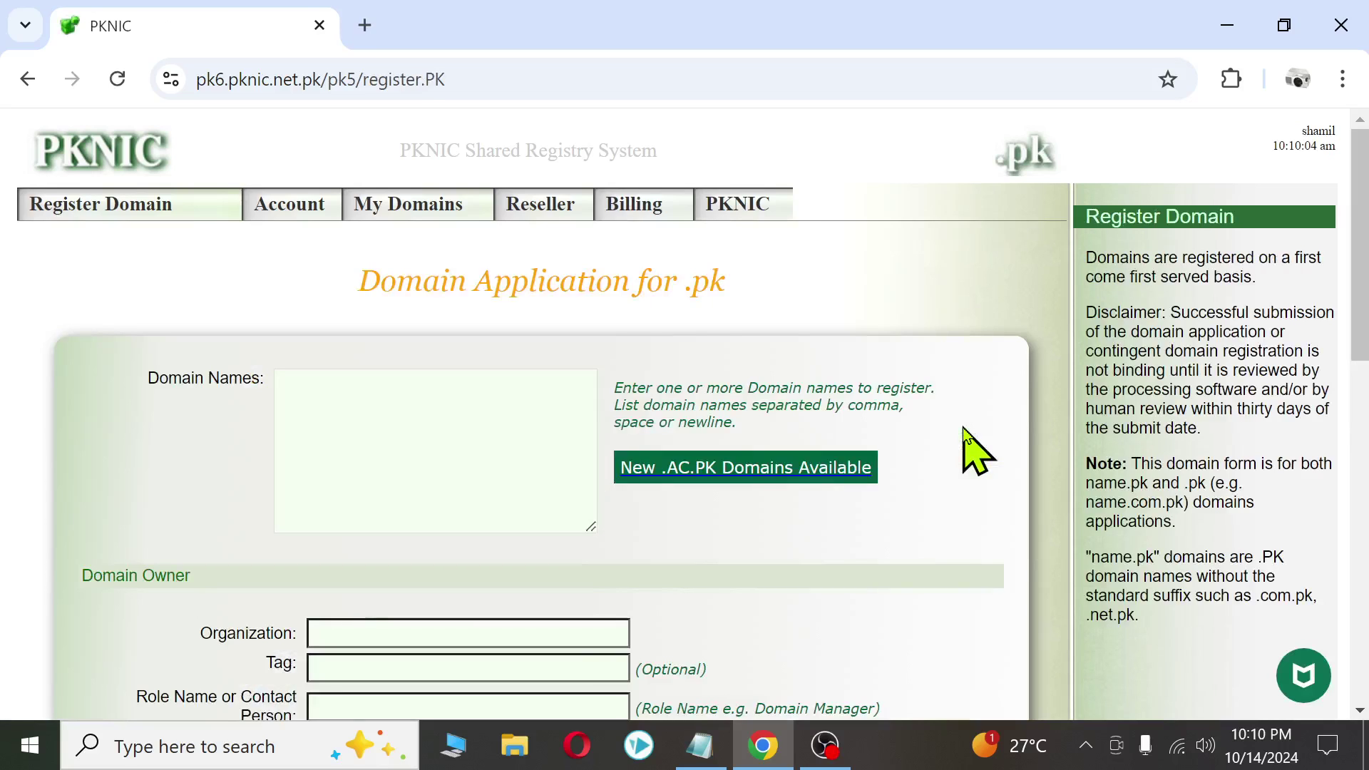
pyautogui.scroll(-2, 499, 474)
pyautogui.click(419, 341)
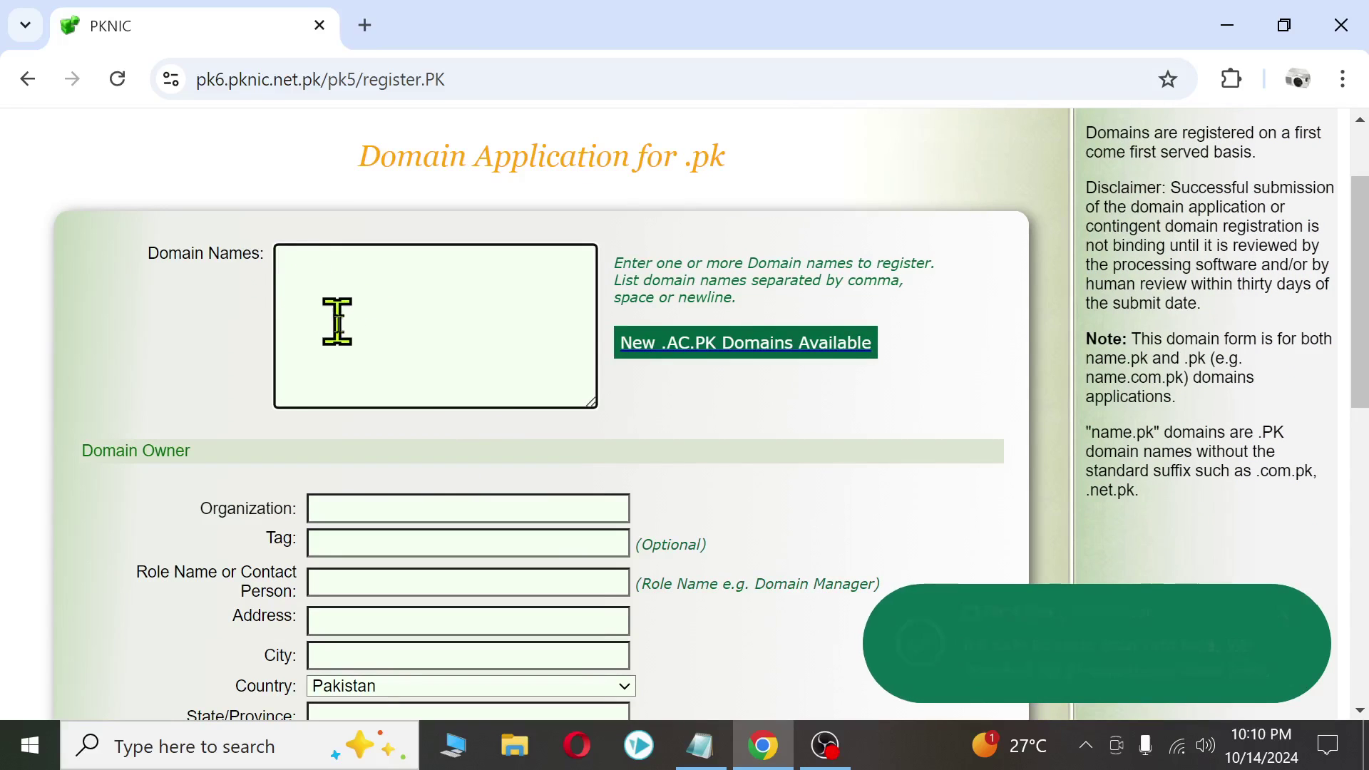
pyautogui.scroll(-5, 356, 343)
pyautogui.scroll(-5, 419, 452)
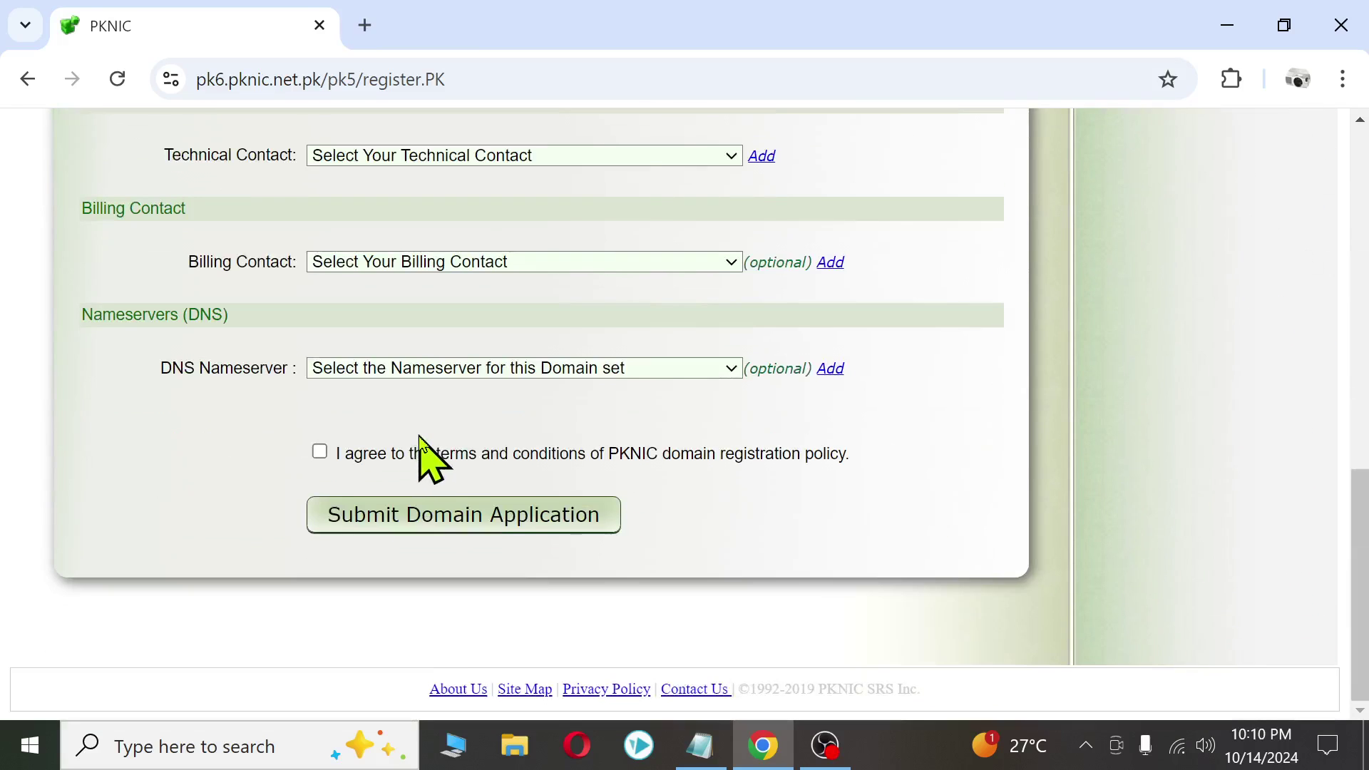
pyautogui.scroll(7, 428, 450)
pyautogui.scroll(5, 428, 450)
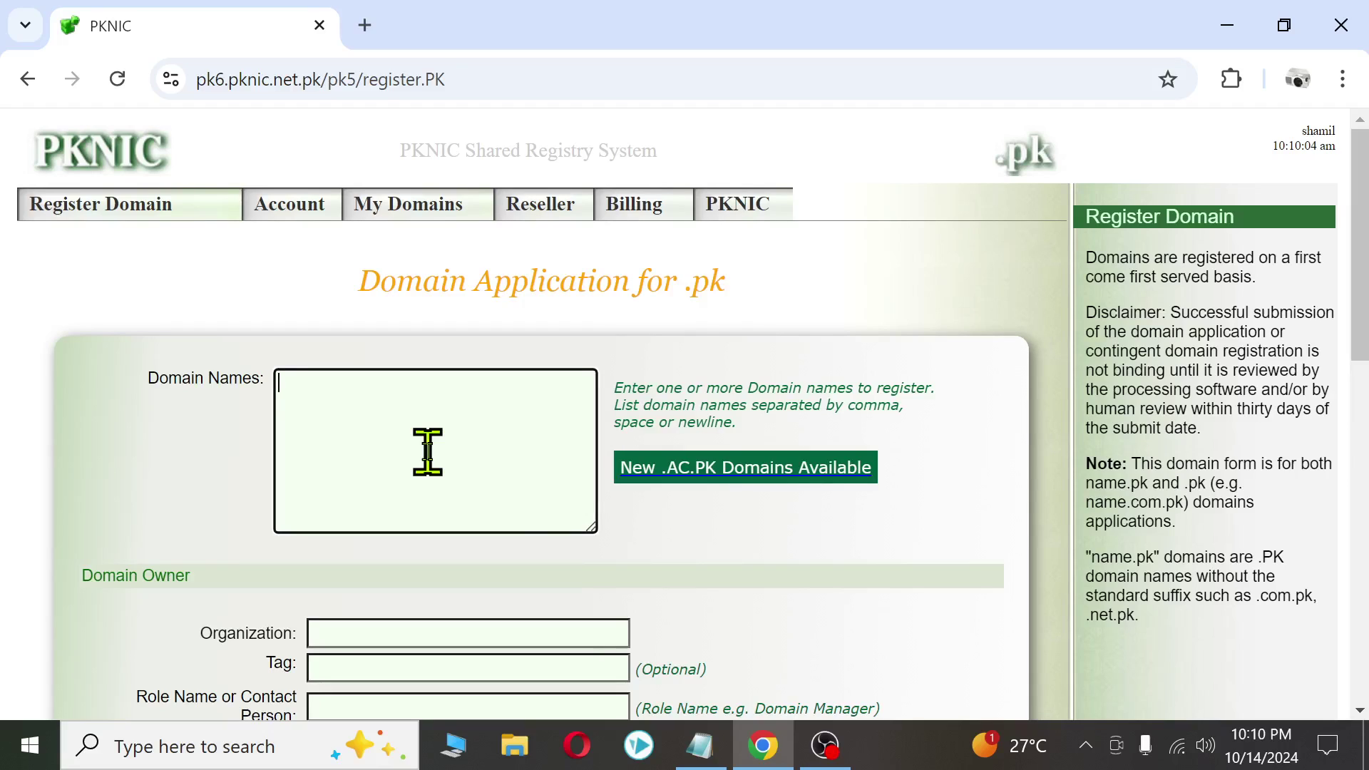
# In a new tab, search Google for "pknic domain availability" and open PKNIC's Register Domain result
pyautogui.hotkey('ctrl', 't')
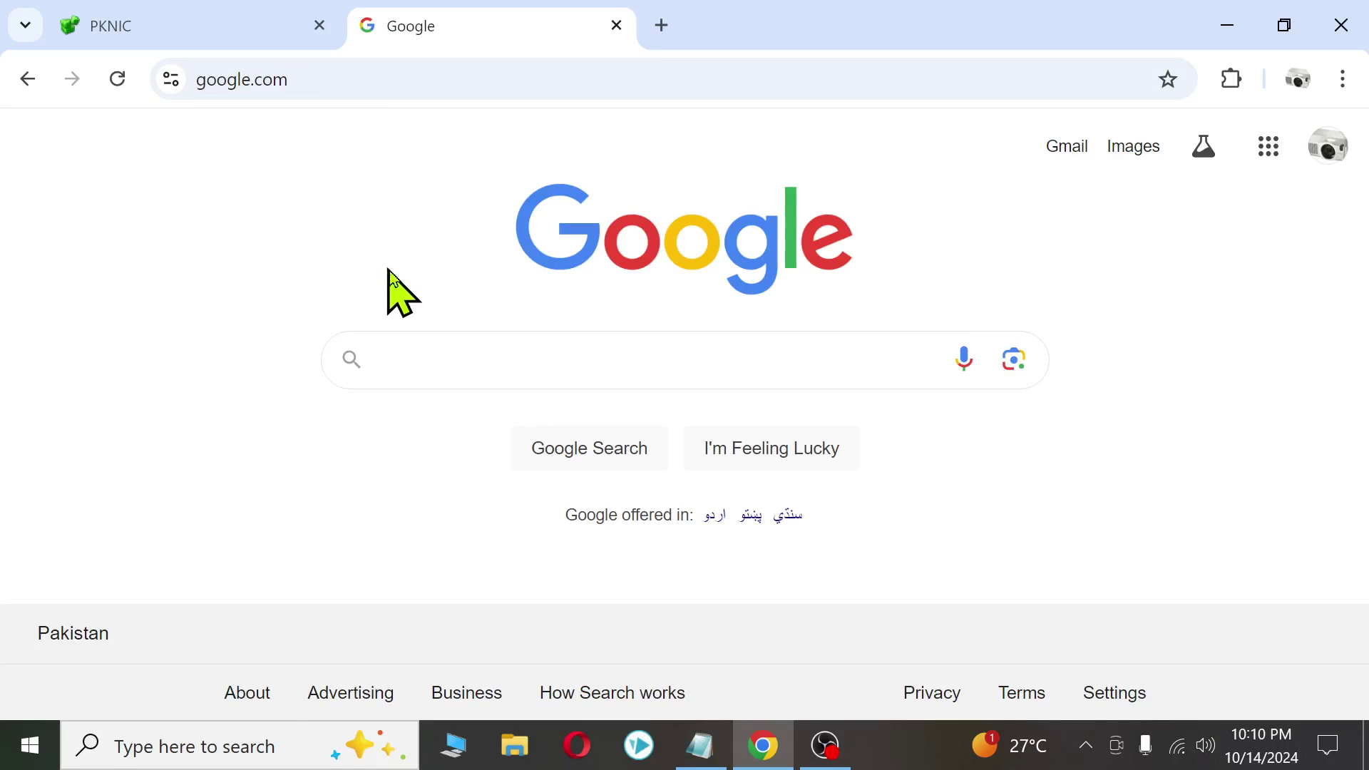
pyautogui.click(491, 358)
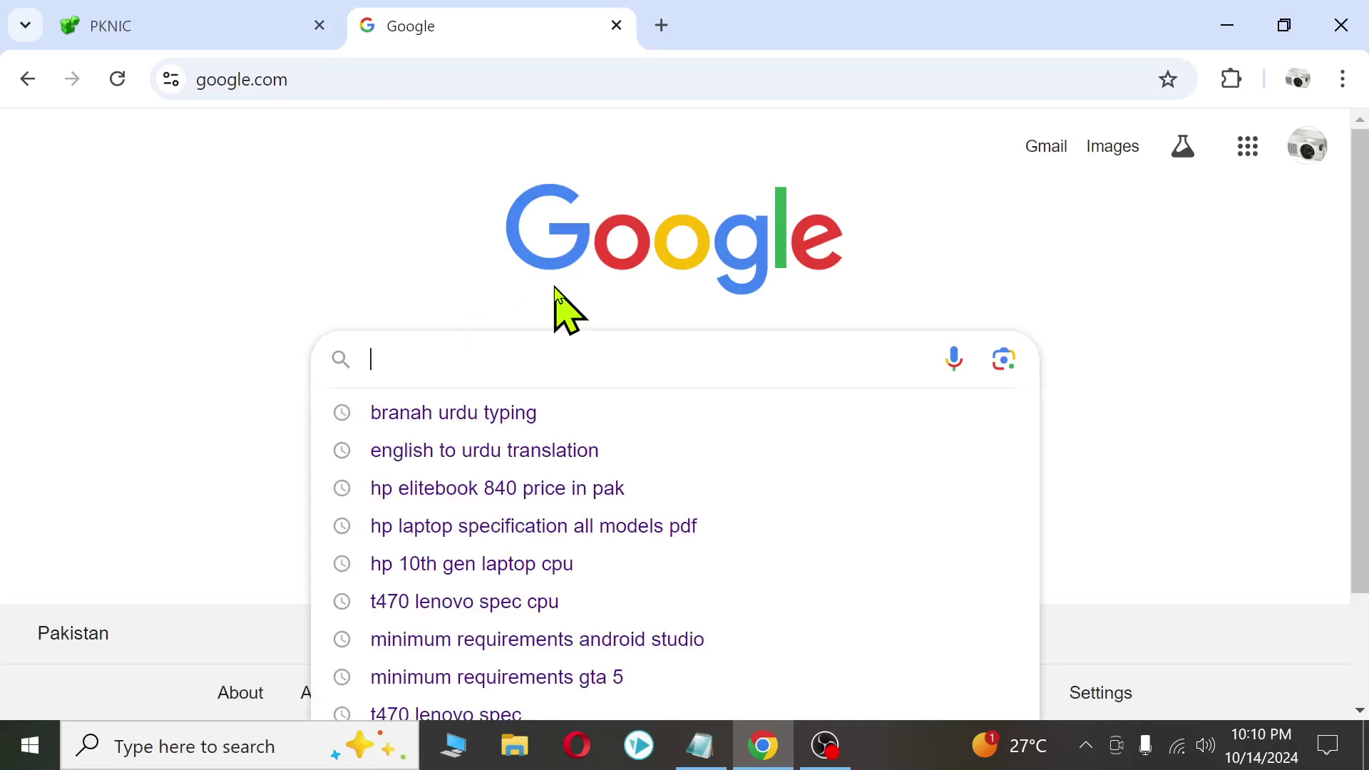
pyautogui.write('pknic')
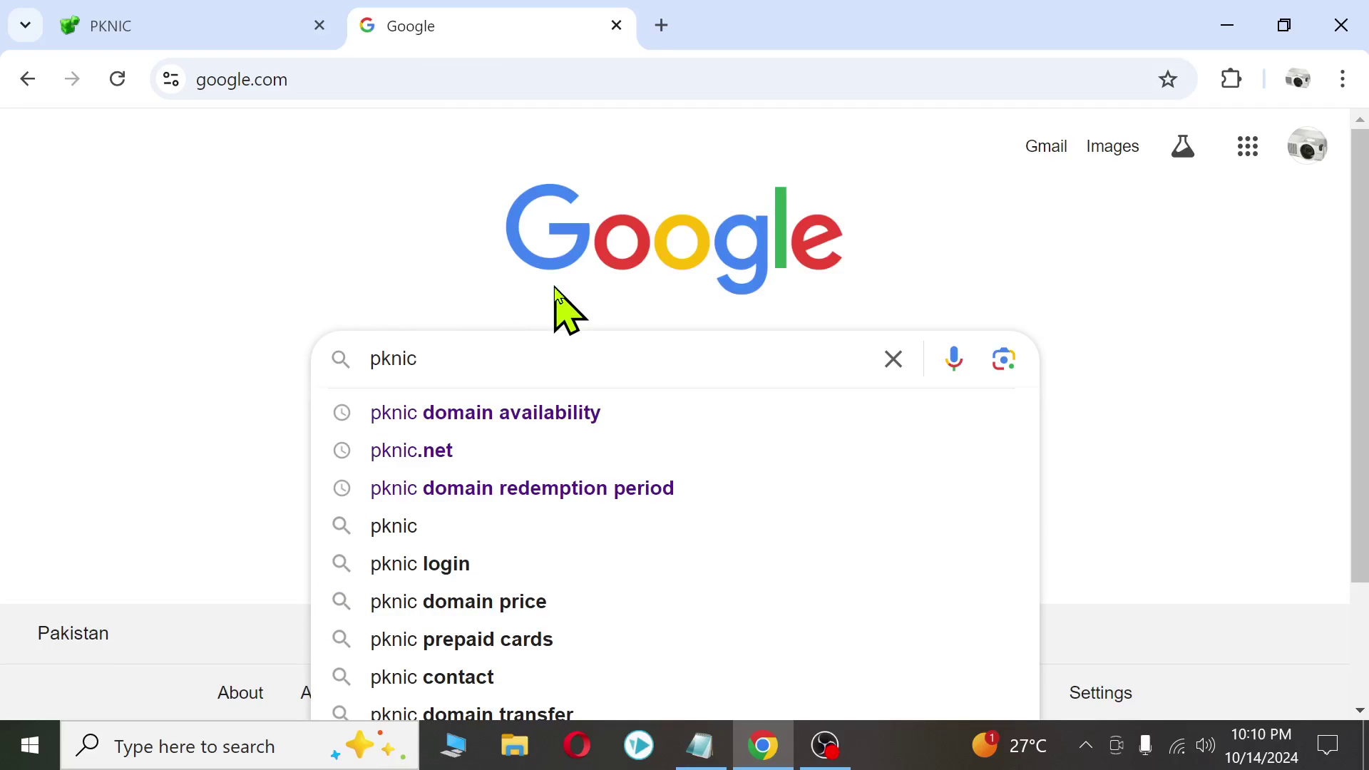
pyautogui.click(546, 420)
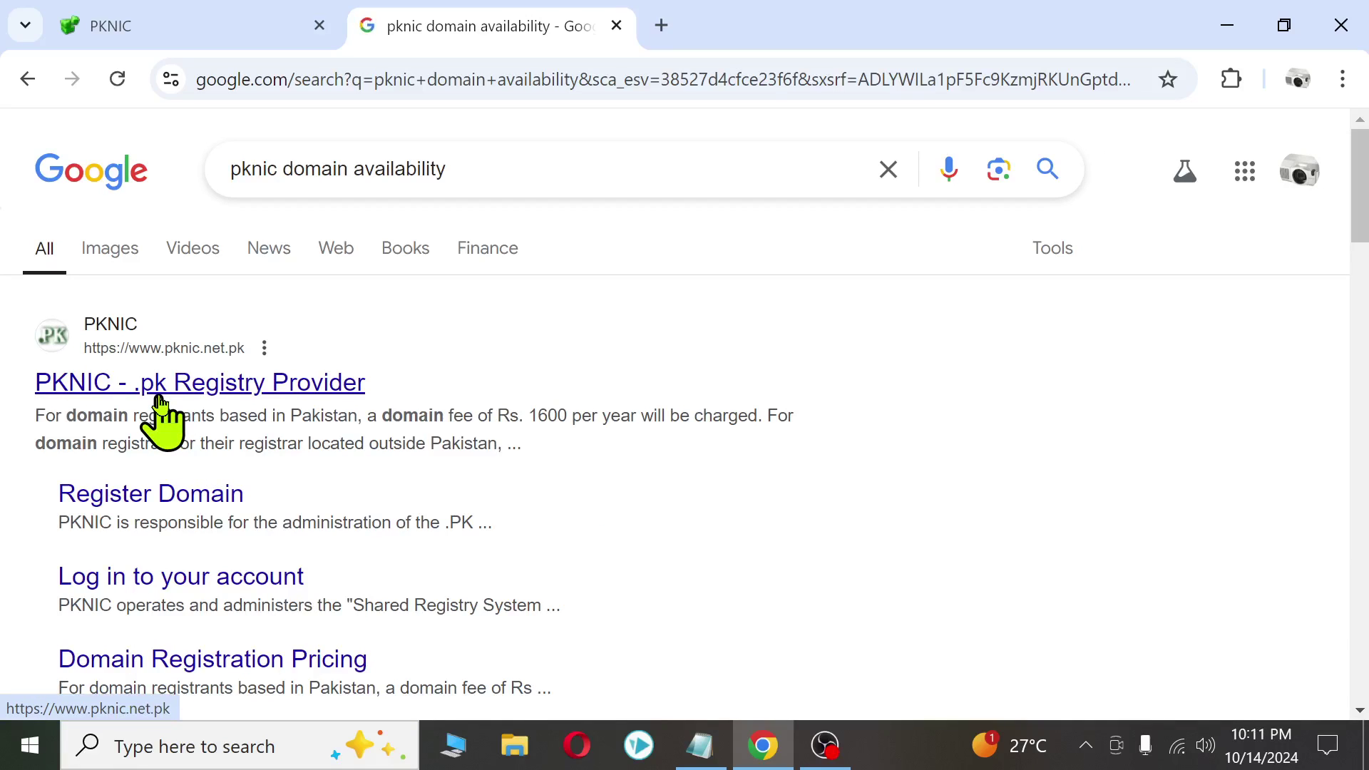
pyautogui.click(126, 506)
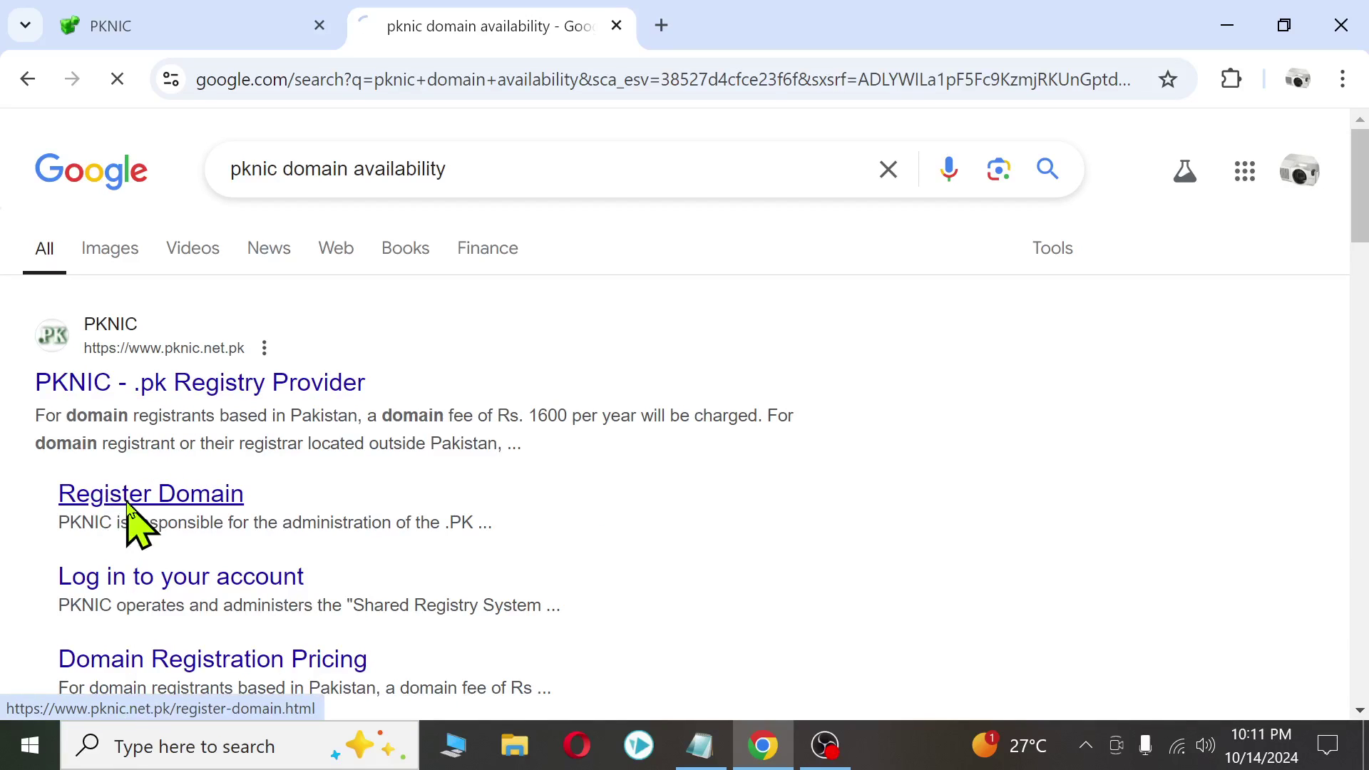
# Look up whether urducontent.pk is available using the domain search on the Register Domain page
pyautogui.scroll(-4, 548, 524)
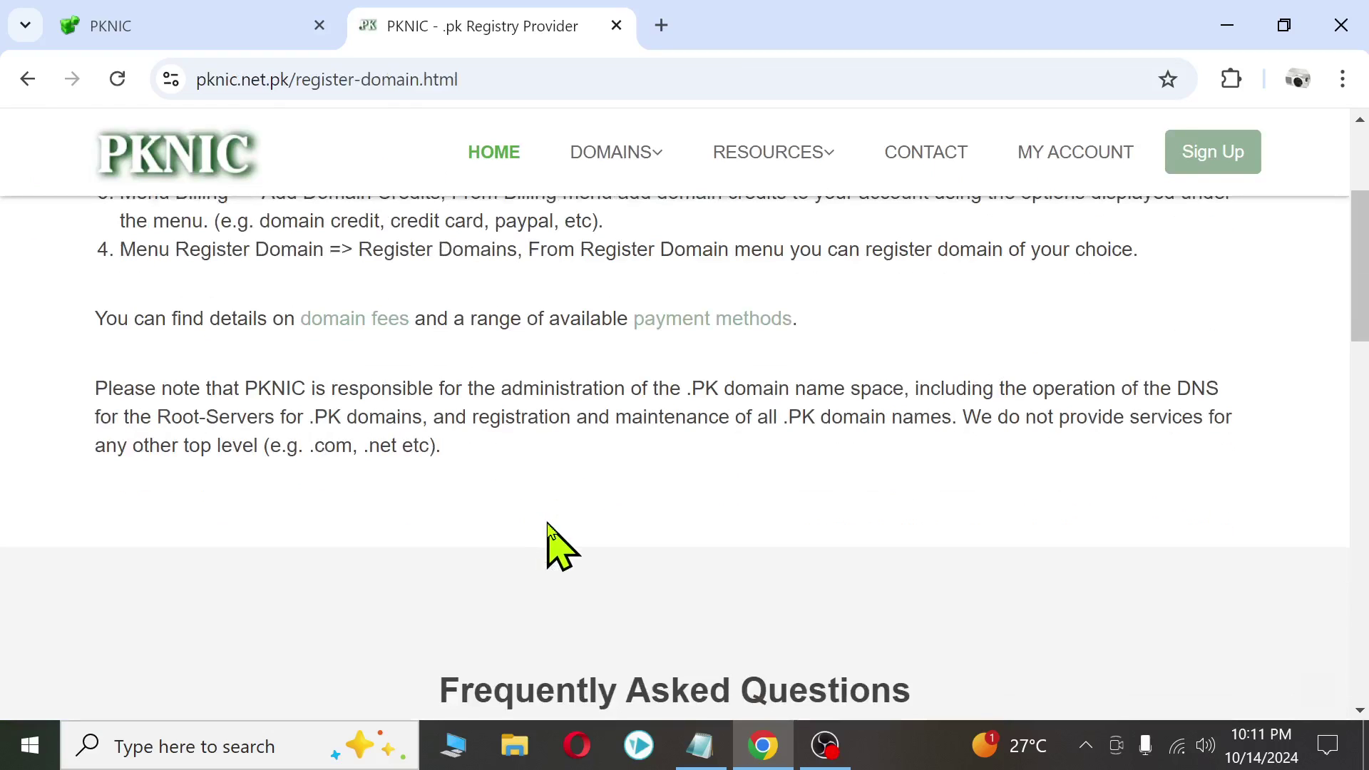
pyautogui.scroll(-10, 548, 524)
pyautogui.scroll(-5, 544, 525)
pyautogui.scroll(7, 544, 526)
pyautogui.scroll(-4, 545, 528)
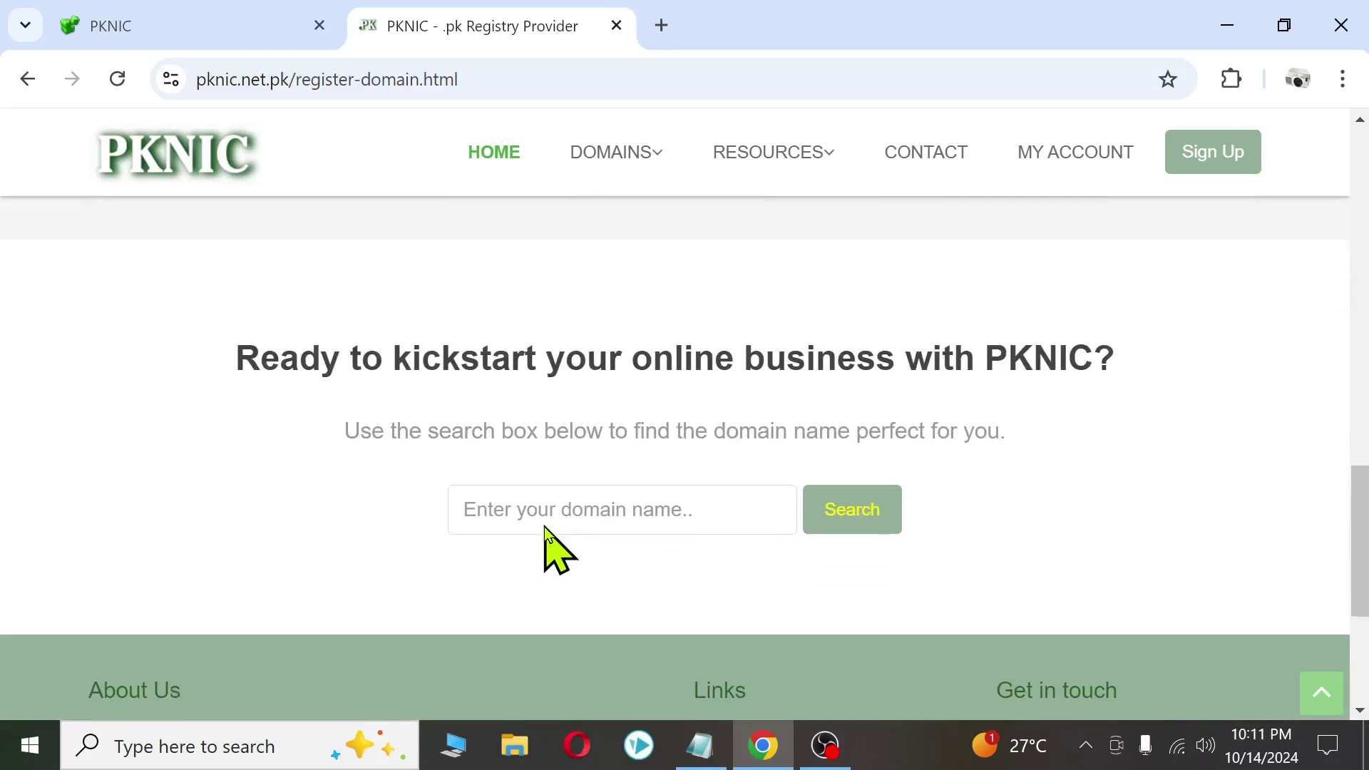
pyautogui.scroll(-2, 603, 516)
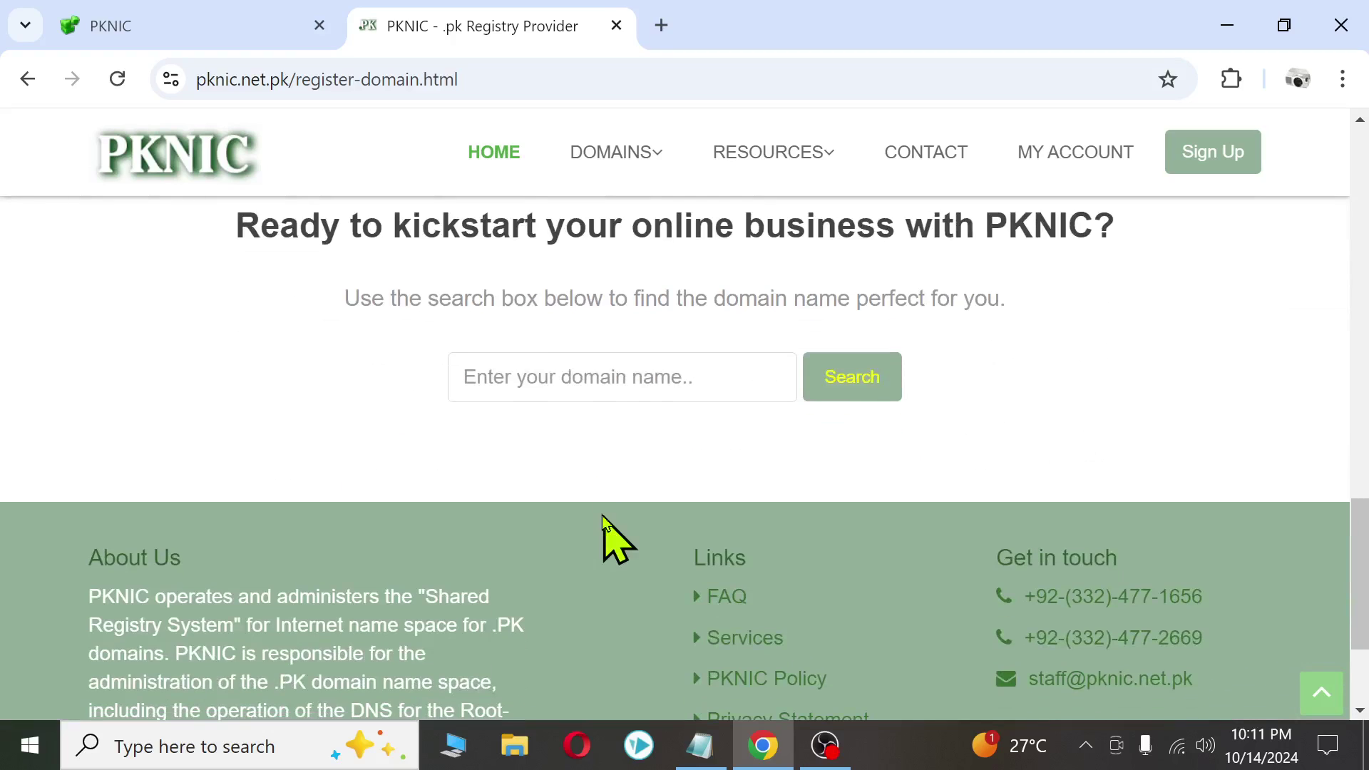
pyautogui.click(544, 392)
pyautogui.click(311, 404)
pyautogui.click(518, 386)
pyautogui.write('uru')
pyautogui.press('BackSpace')
pyautogui.write('ducontent')
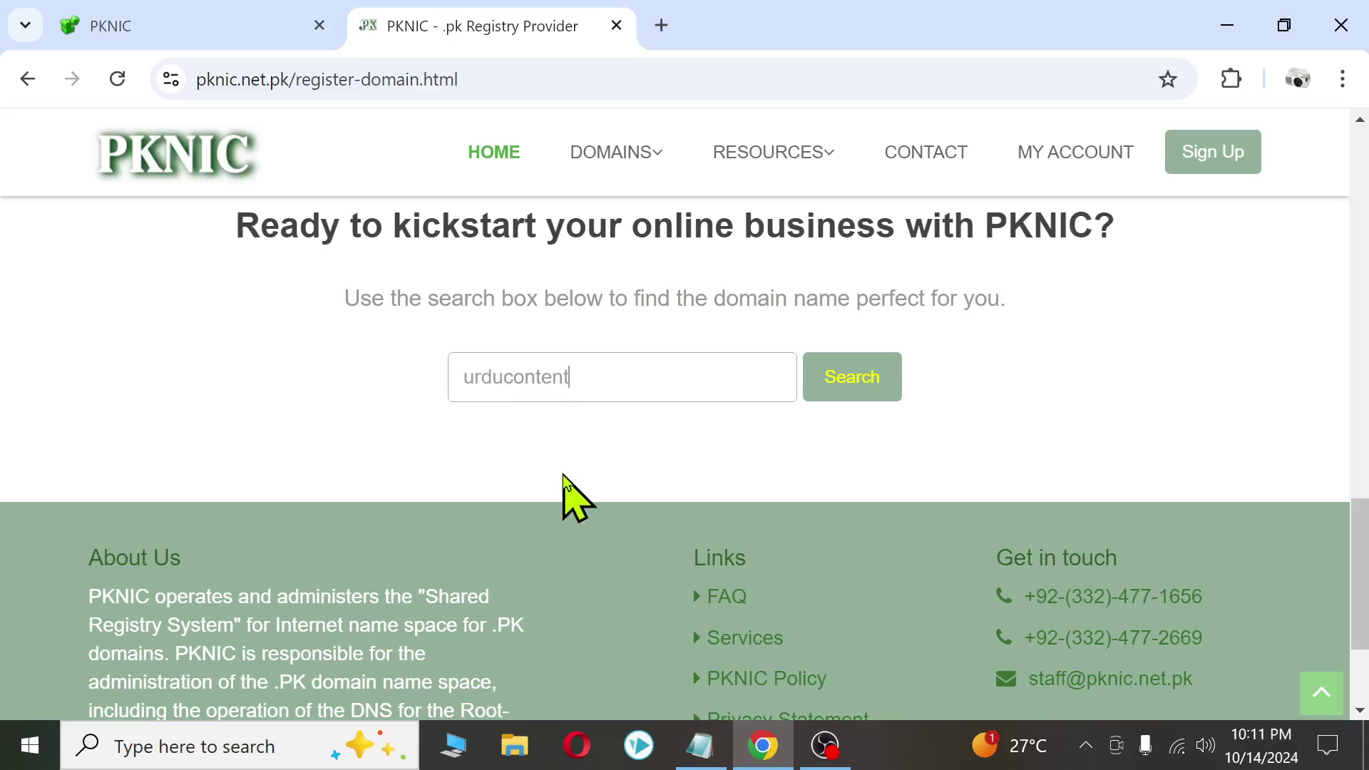
pyautogui.write('.pk')
pyautogui.click(473, 376)
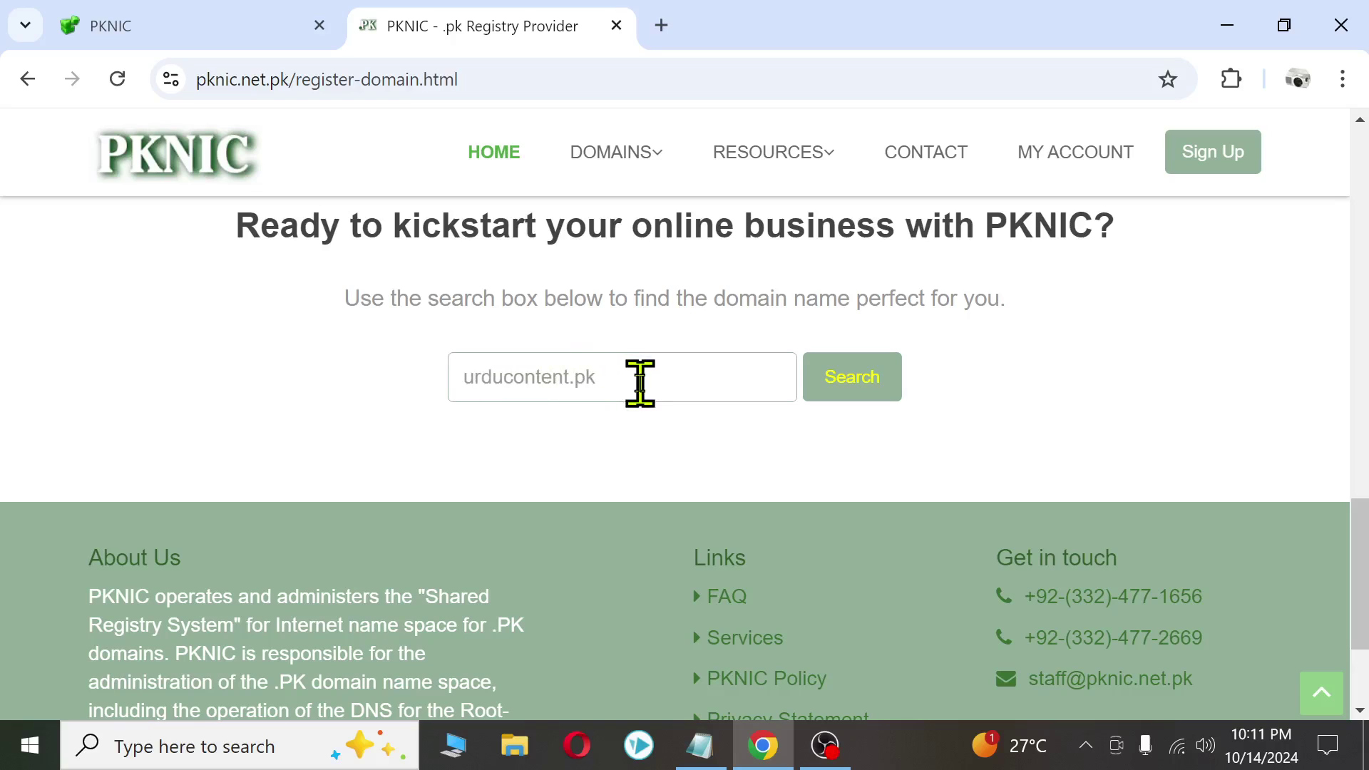
pyautogui.click(861, 382)
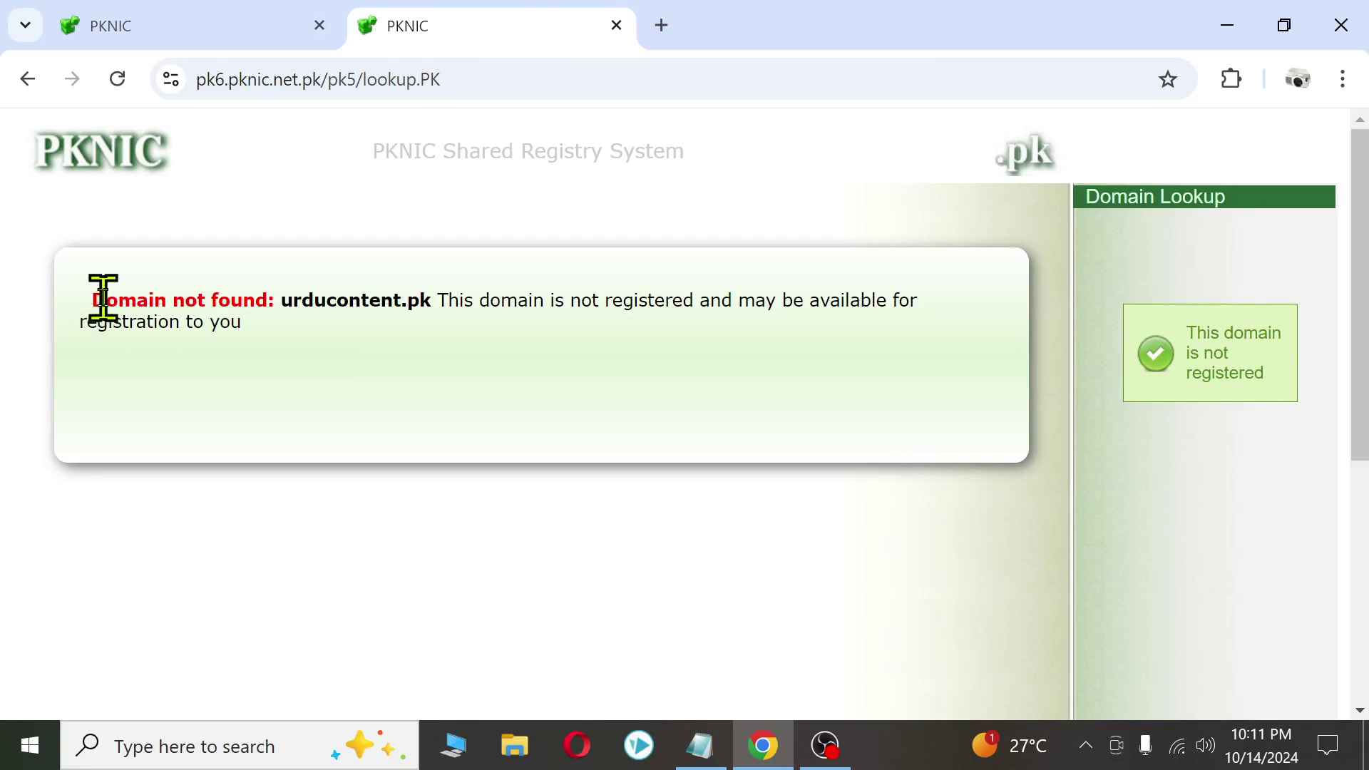
# Read the lookup result's registration status message and the domain name it refers to
pyautogui.moveTo(103, 298); pyautogui.dragTo(274, 306)
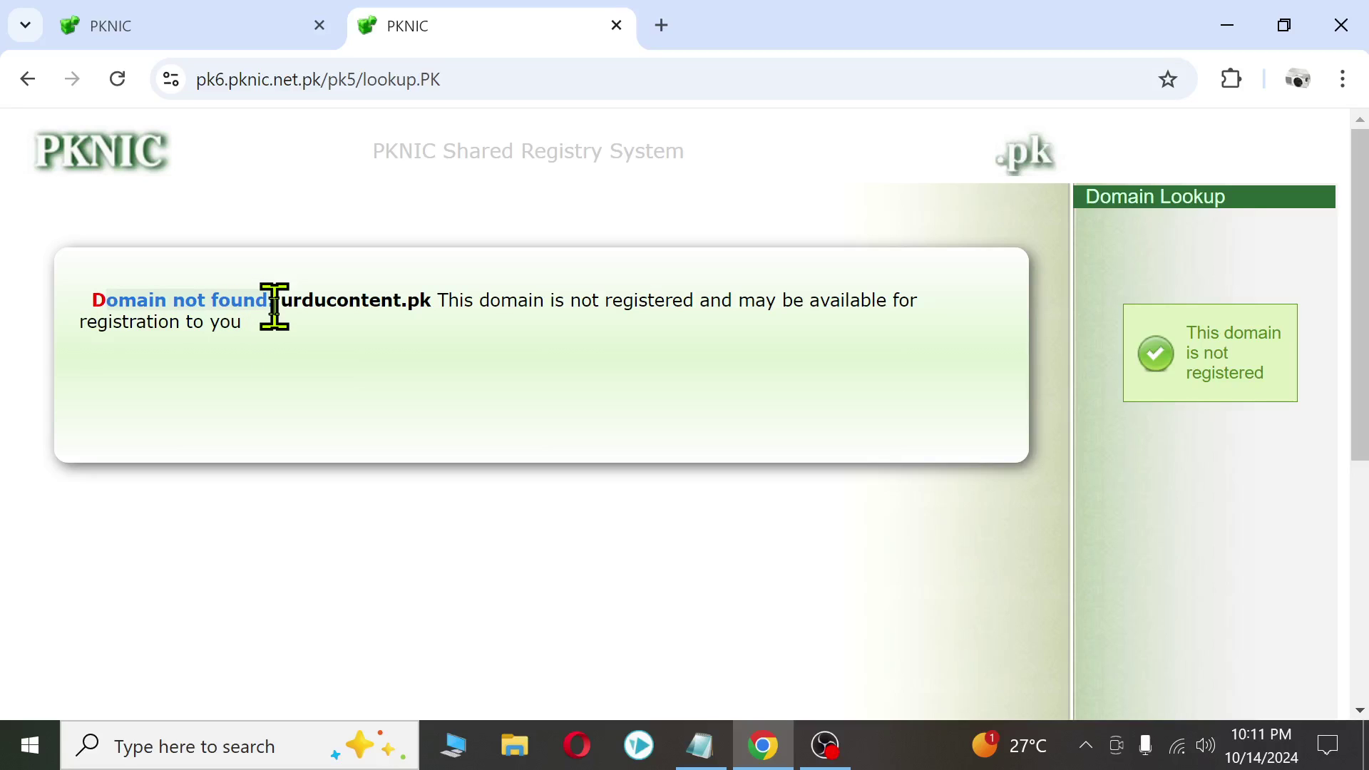
pyautogui.moveTo(274, 306); pyautogui.dragTo(278, 309)
pyautogui.click(364, 345)
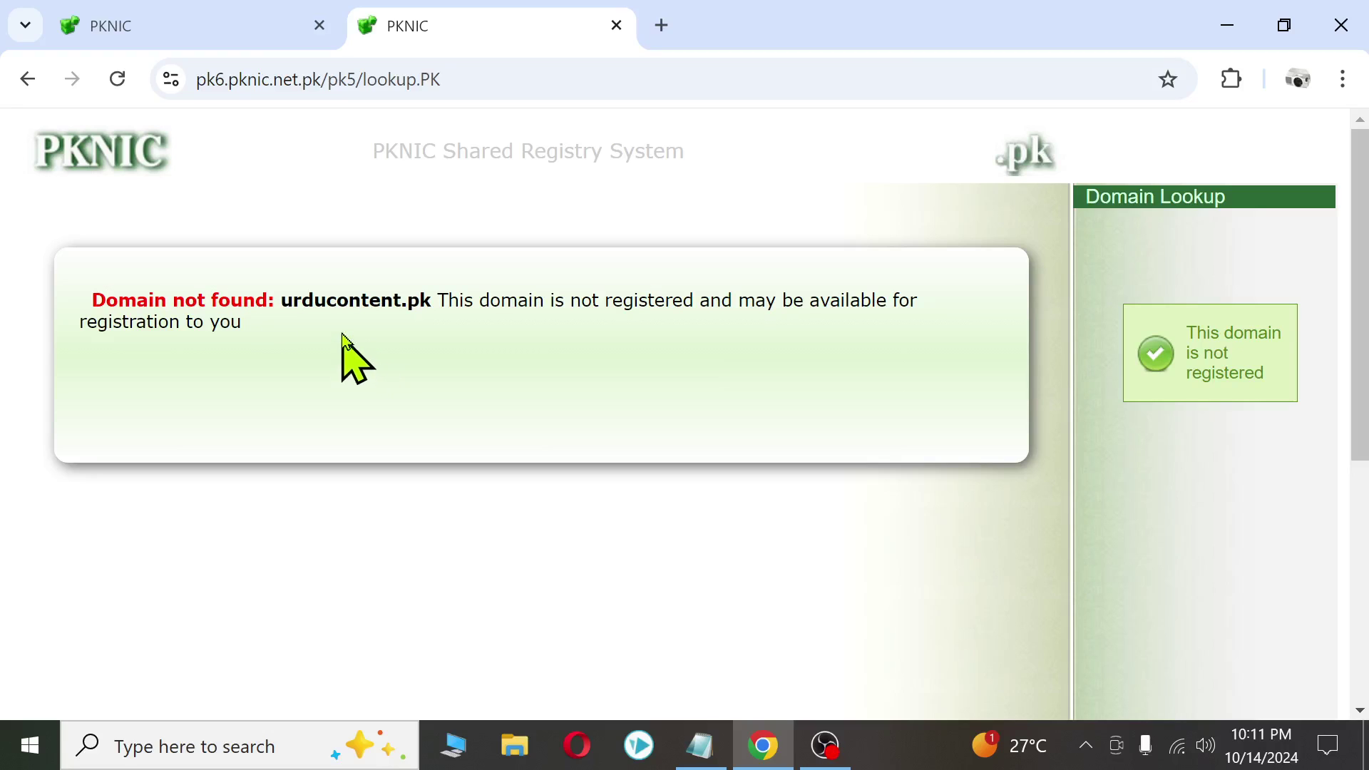
pyautogui.moveTo(286, 293); pyautogui.dragTo(432, 300)
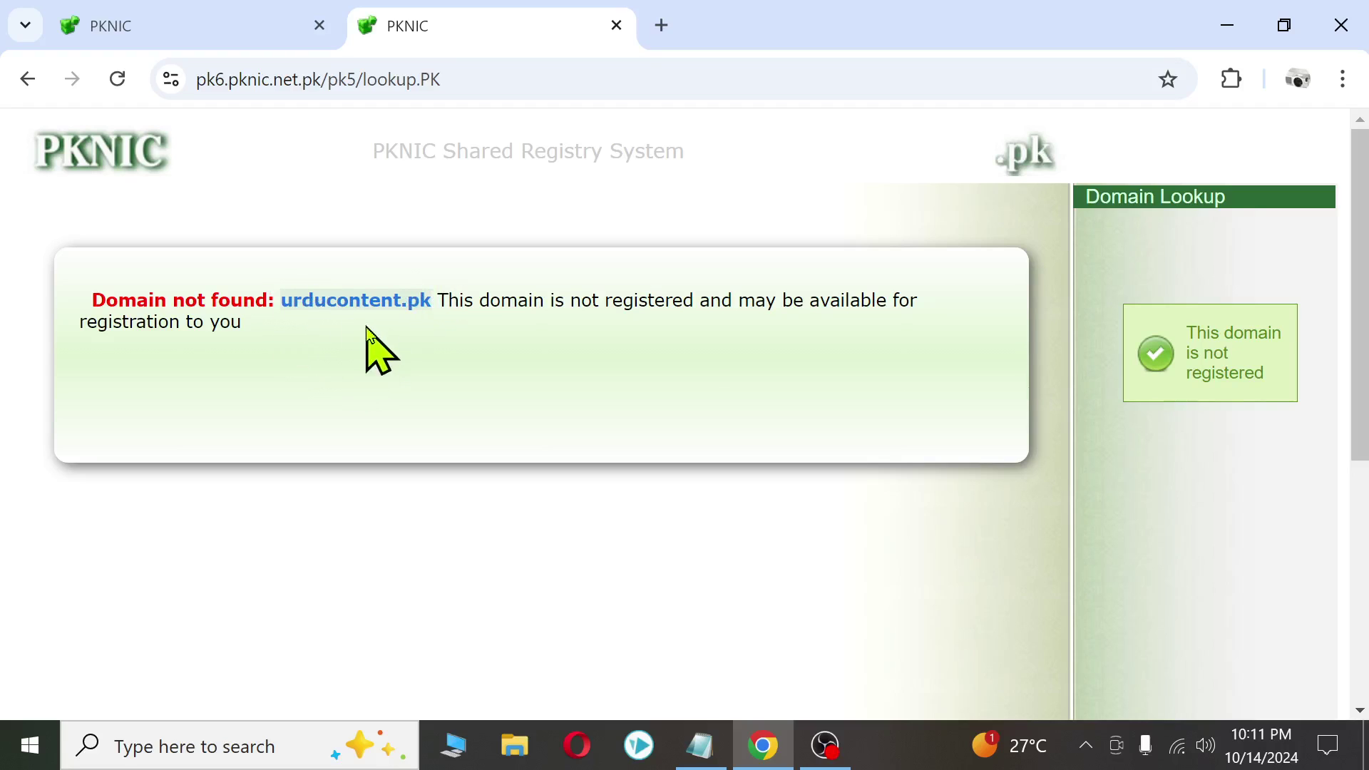
# Return to the .pk domain application form and enter urducontent.pk as the domain name
pyautogui.click(214, 25)
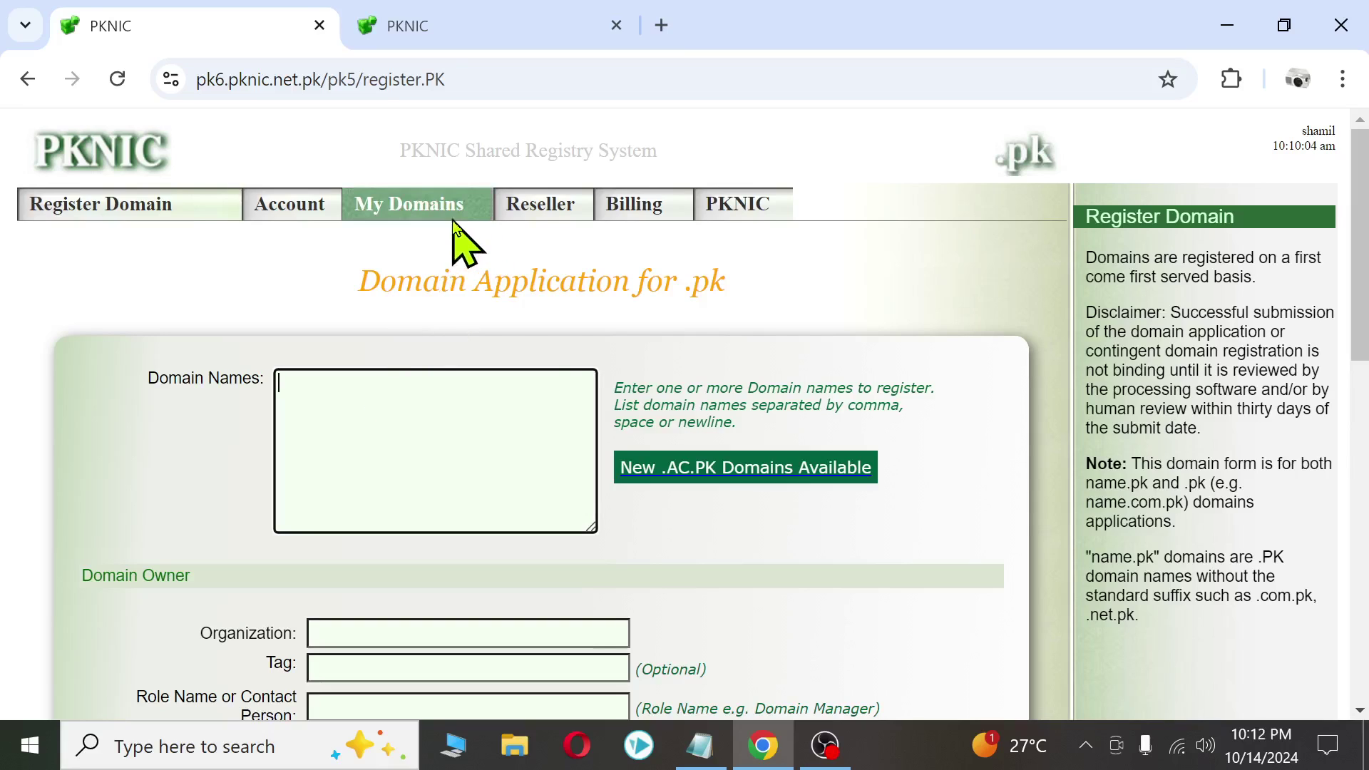
pyautogui.moveTo(443, 213)
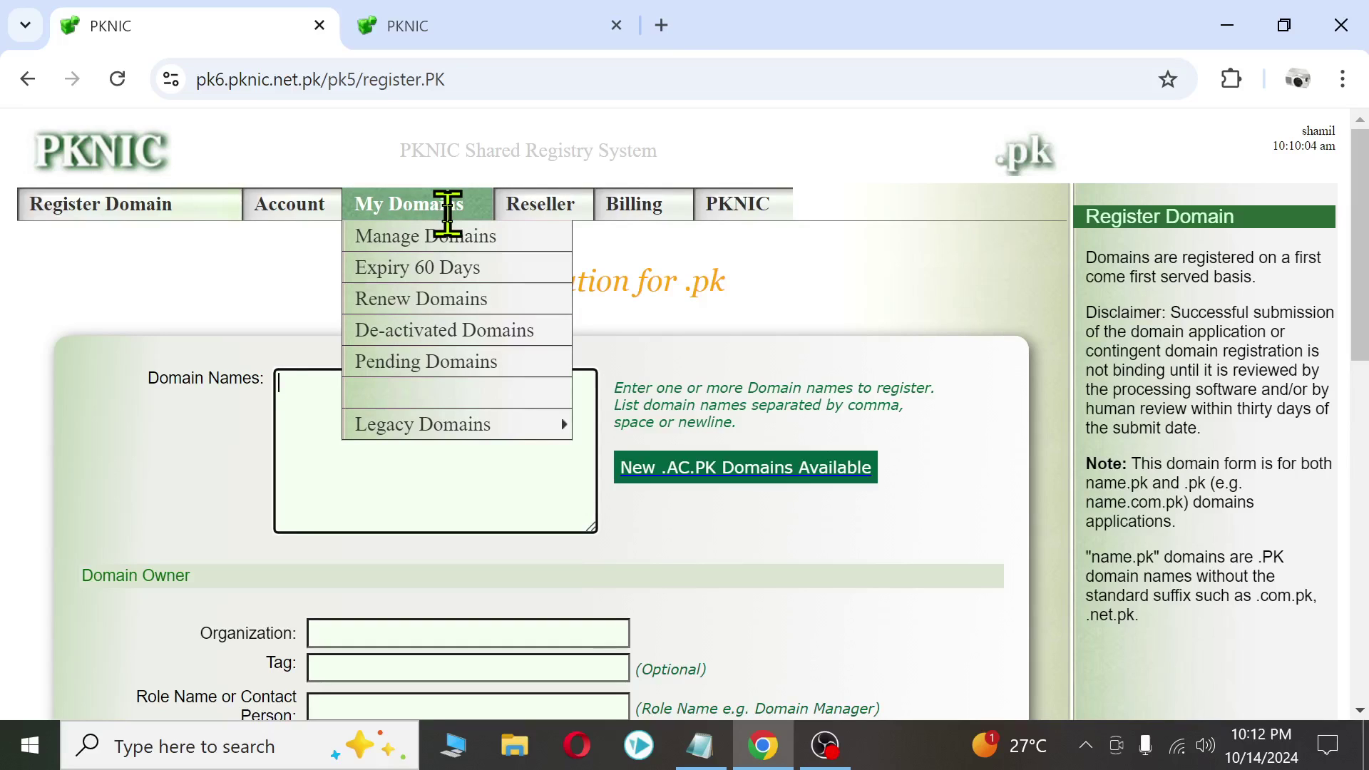
pyautogui.moveTo(606, 204)
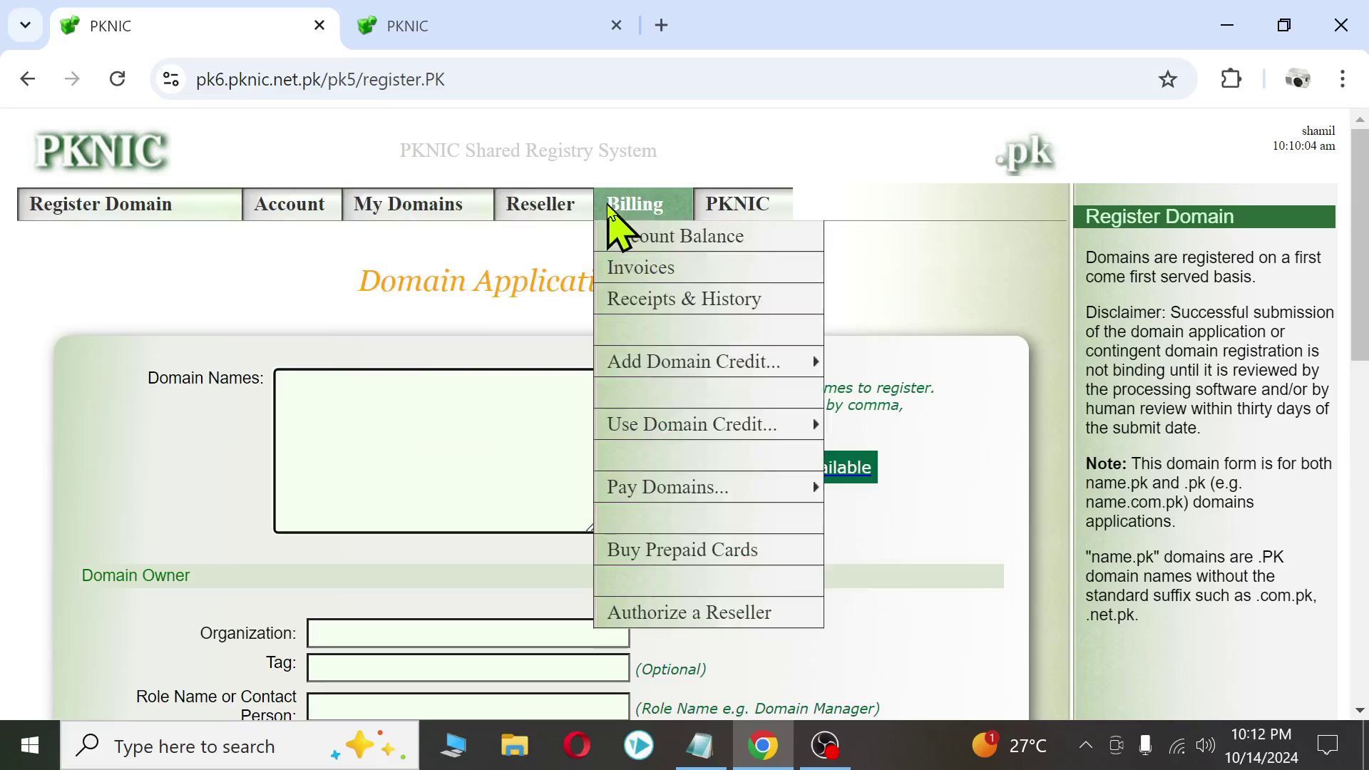
pyautogui.moveTo(651, 359)
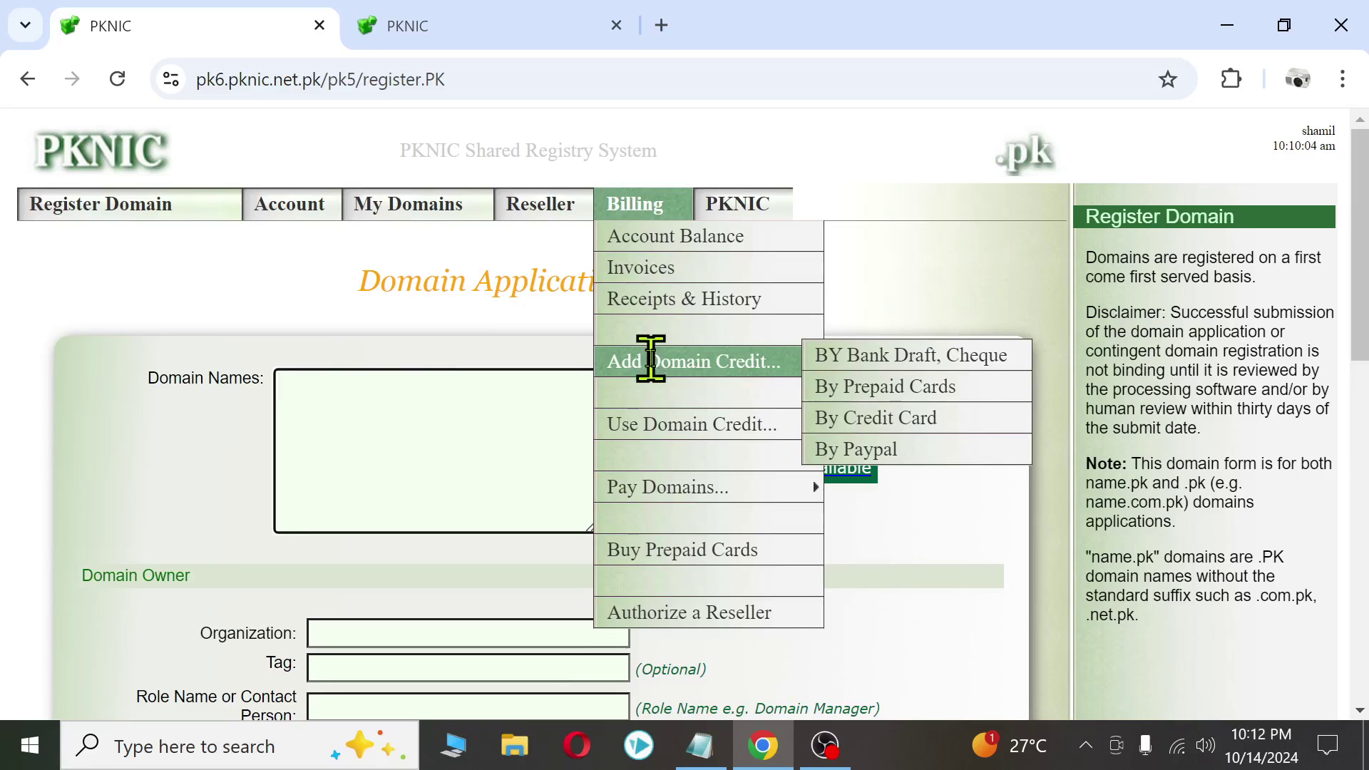
pyautogui.moveTo(666, 428)
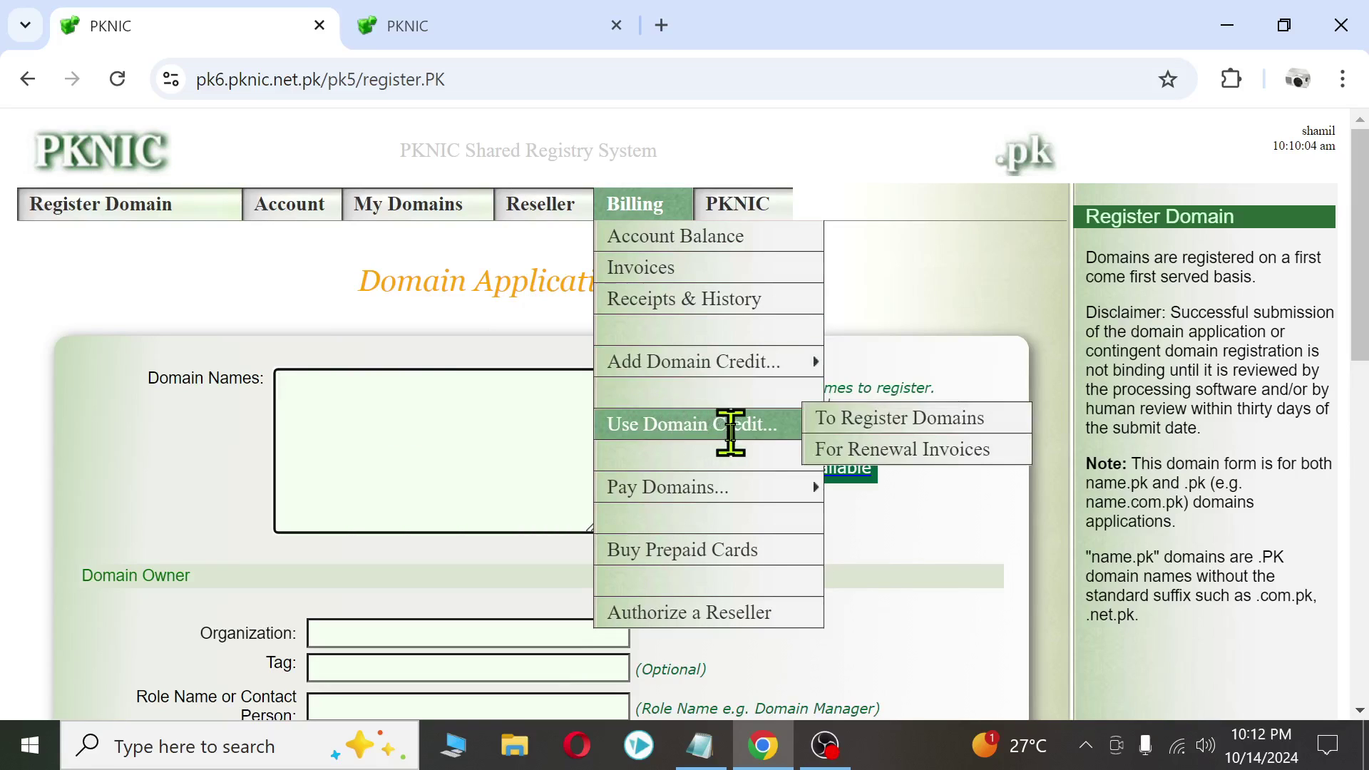
pyautogui.click(339, 449)
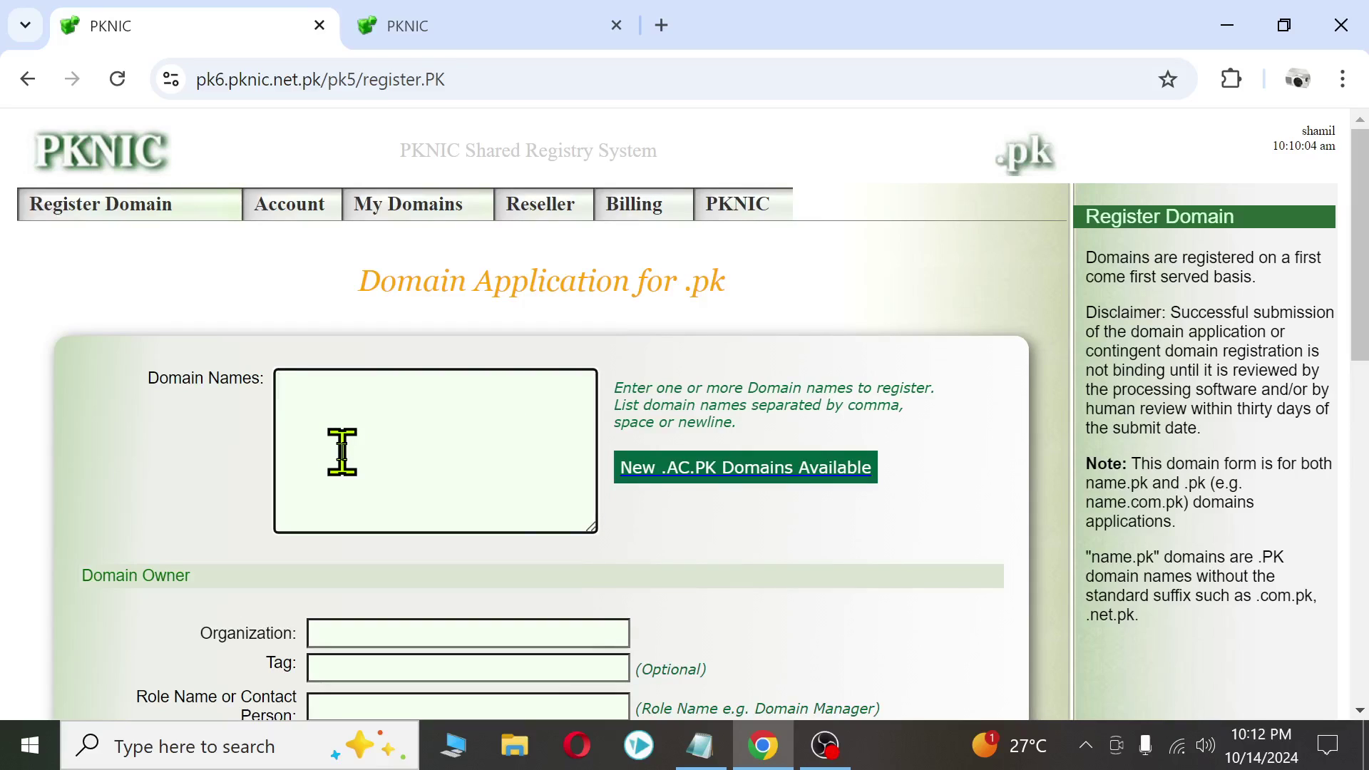
pyautogui.write('urducontent.pk')
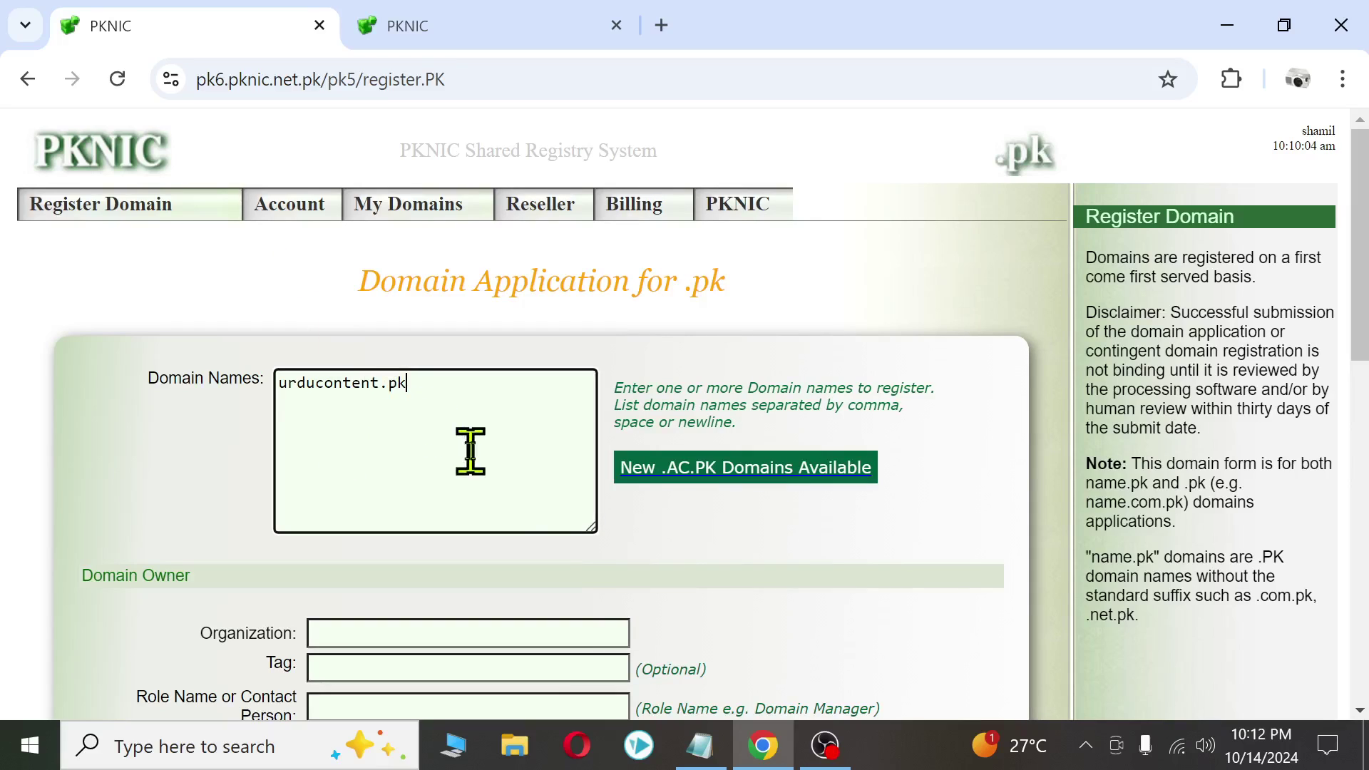
pyautogui.scroll(-3, 477, 447)
pyautogui.moveTo(287, 146); pyautogui.dragTo(470, 156)
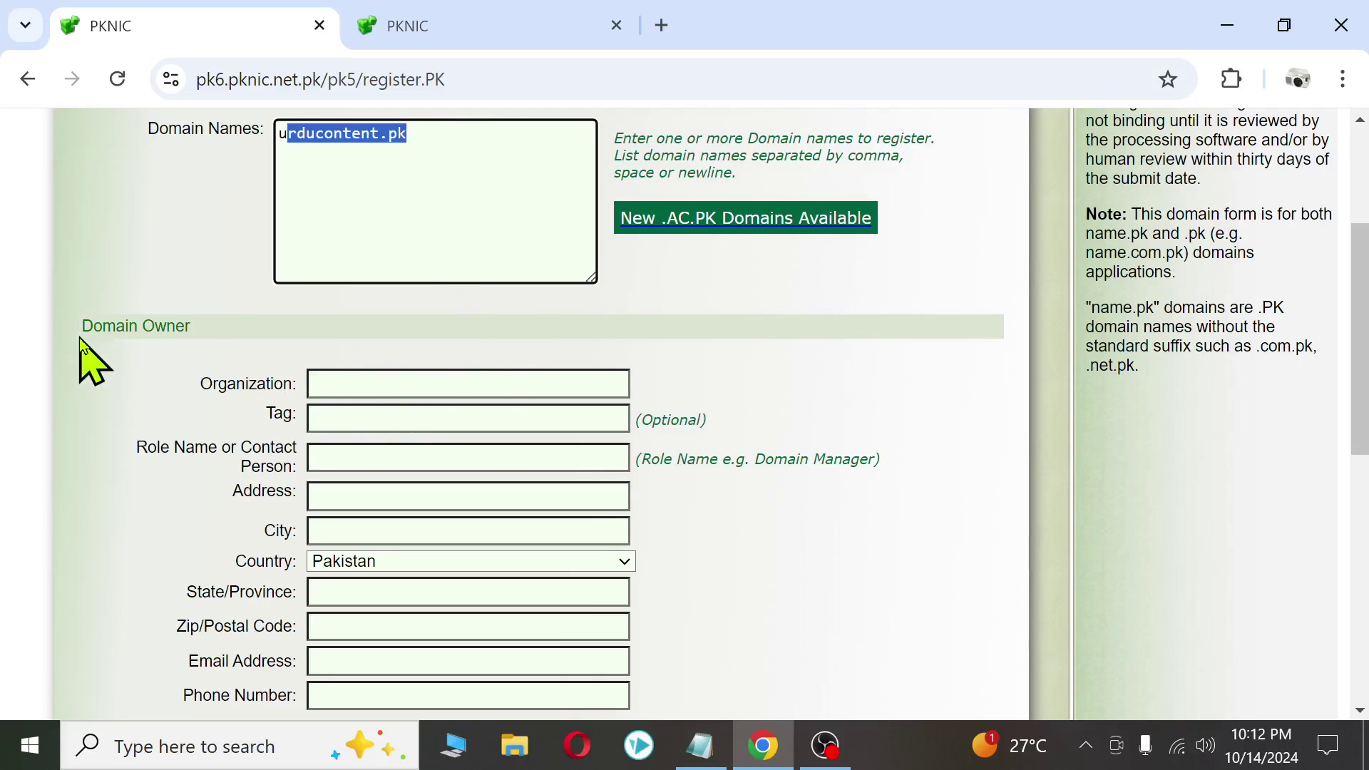
pyautogui.moveTo(80, 338); pyautogui.dragTo(206, 339)
pyautogui.scroll(-1, 499, 372)
pyautogui.scroll(-1, 504, 374)
pyautogui.click(352, 266)
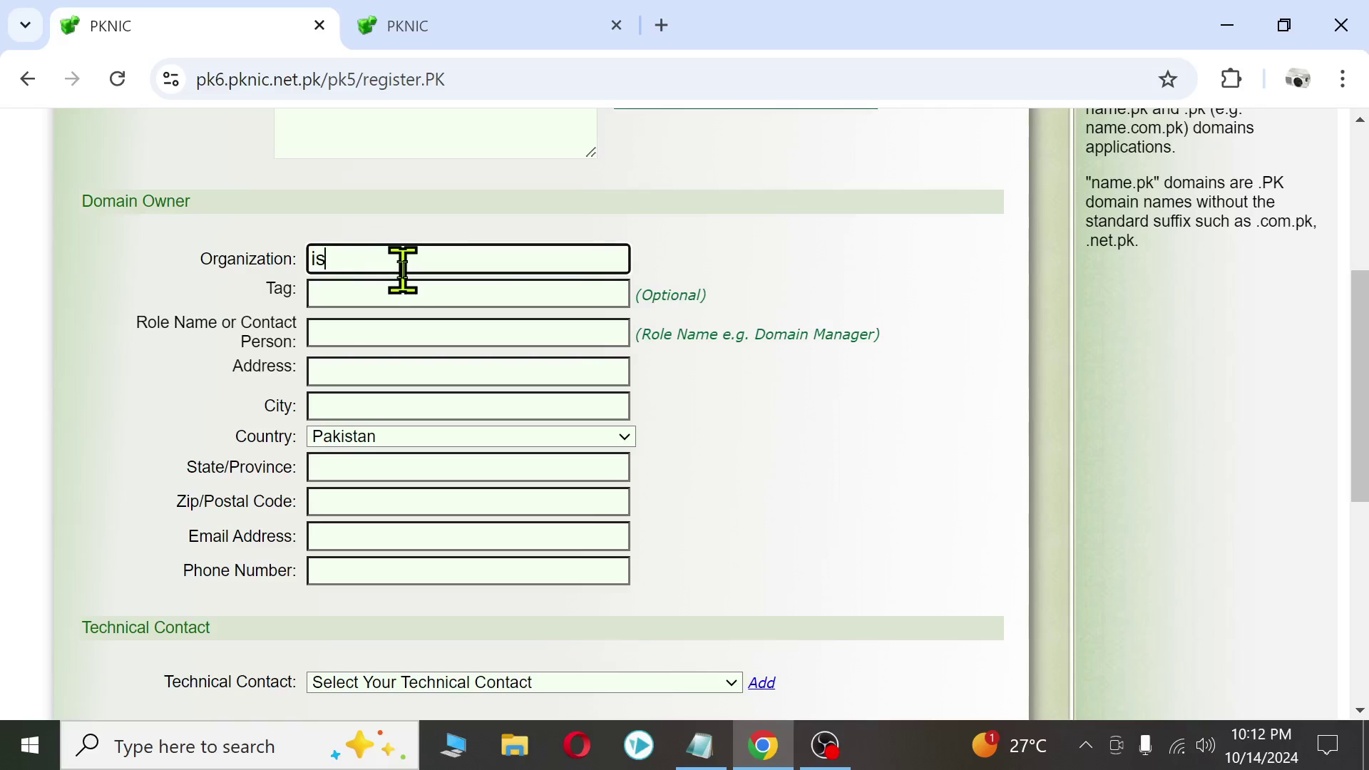
pyautogui.hotkey('ctrl', 'a')
pyautogui.hotkey('ctrl', 'c')
pyautogui.click(421, 290)
pyautogui.hotkey('ctrl', 'v')
pyautogui.click(412, 332)
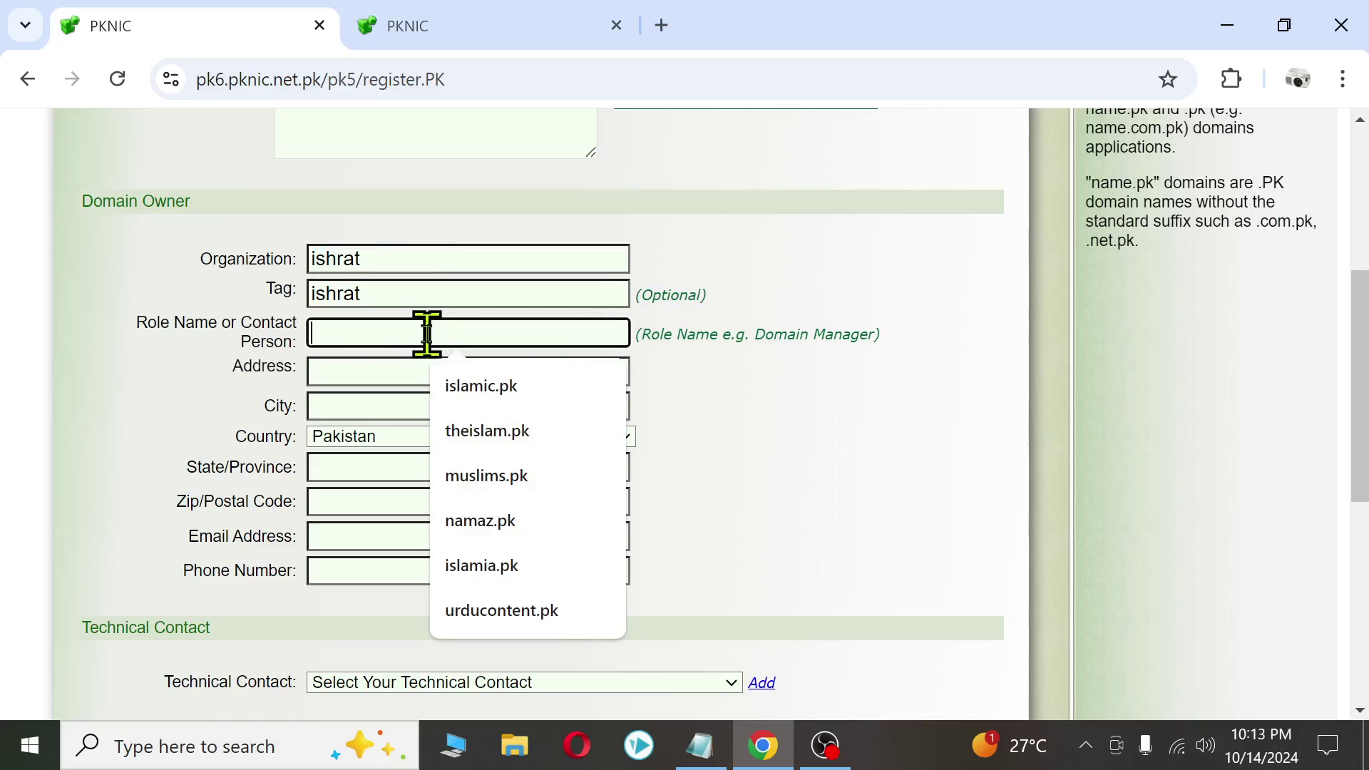
pyautogui.click(168, 378)
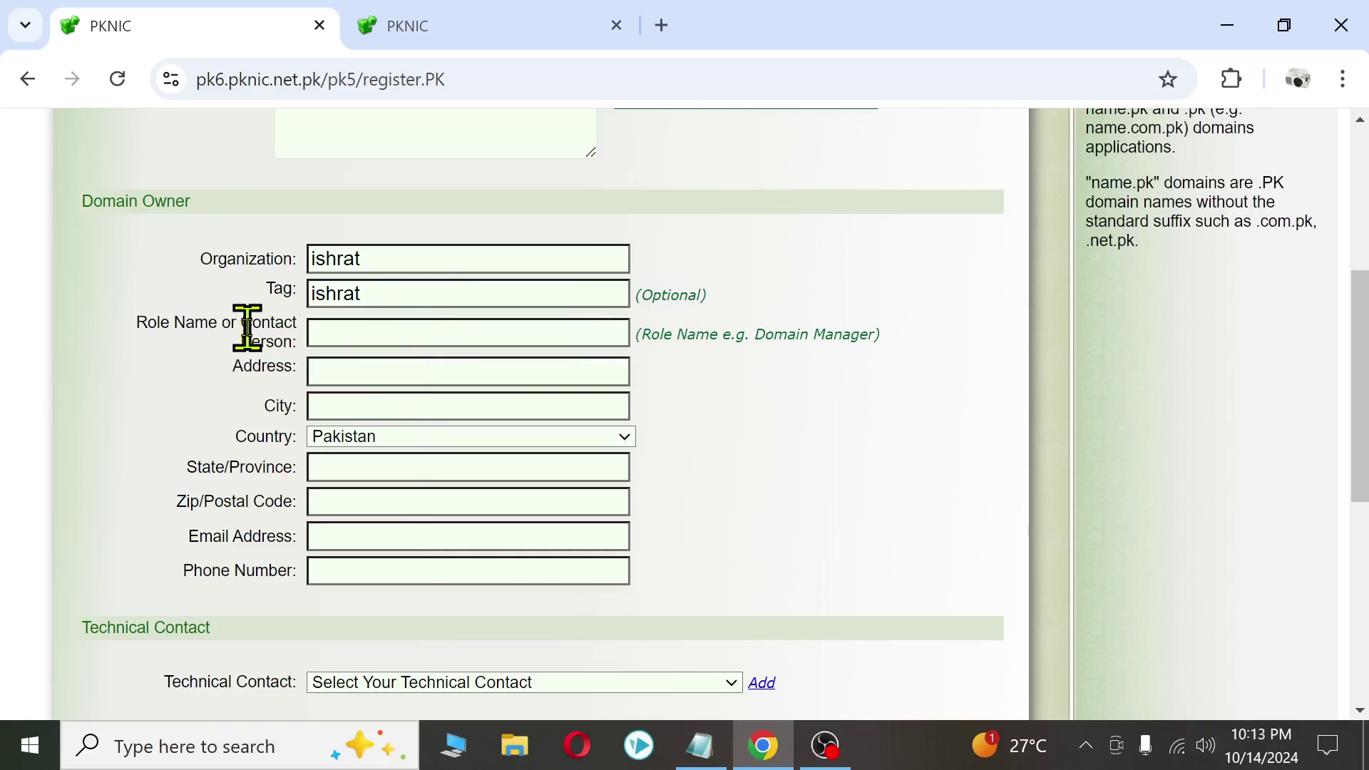
pyautogui.click(364, 331)
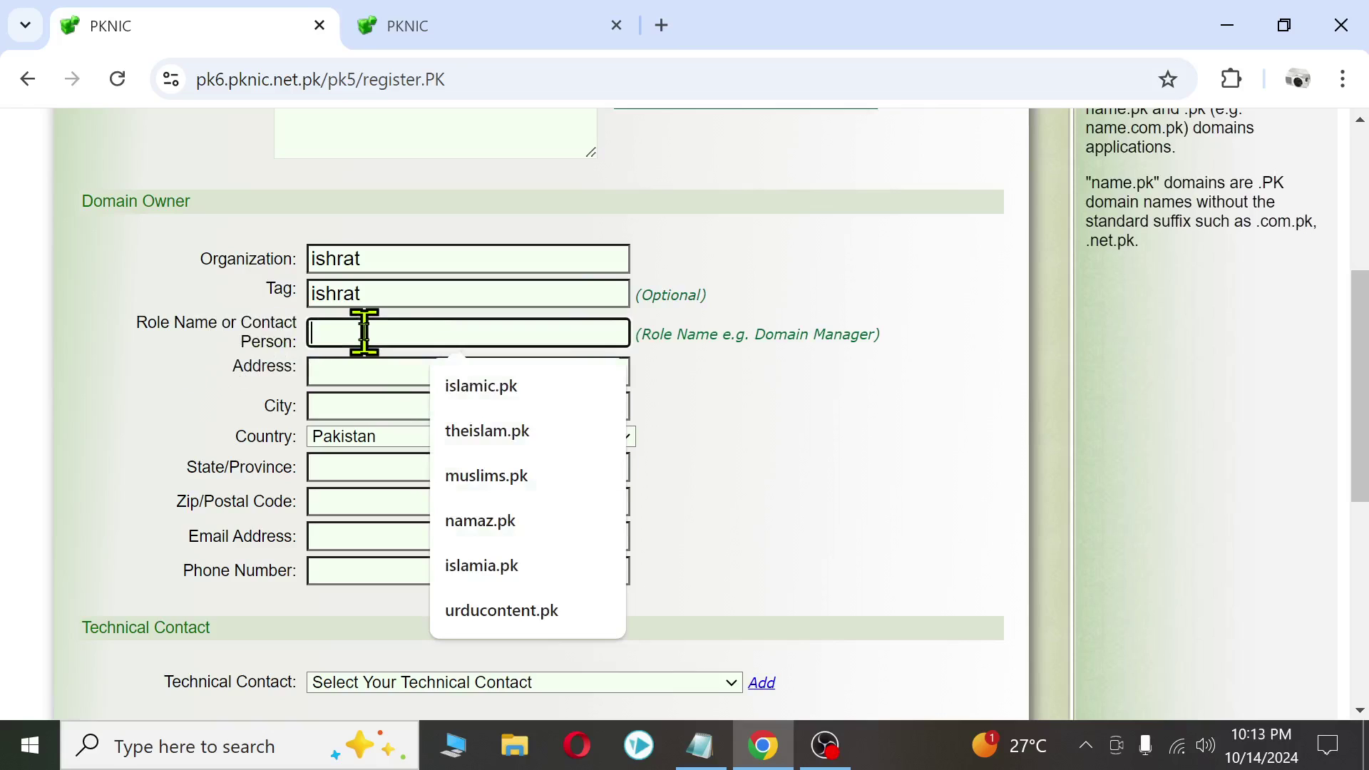
pyautogui.click(153, 367)
pyautogui.click(385, 334)
pyautogui.write('ishrat')
pyautogui.click(351, 369)
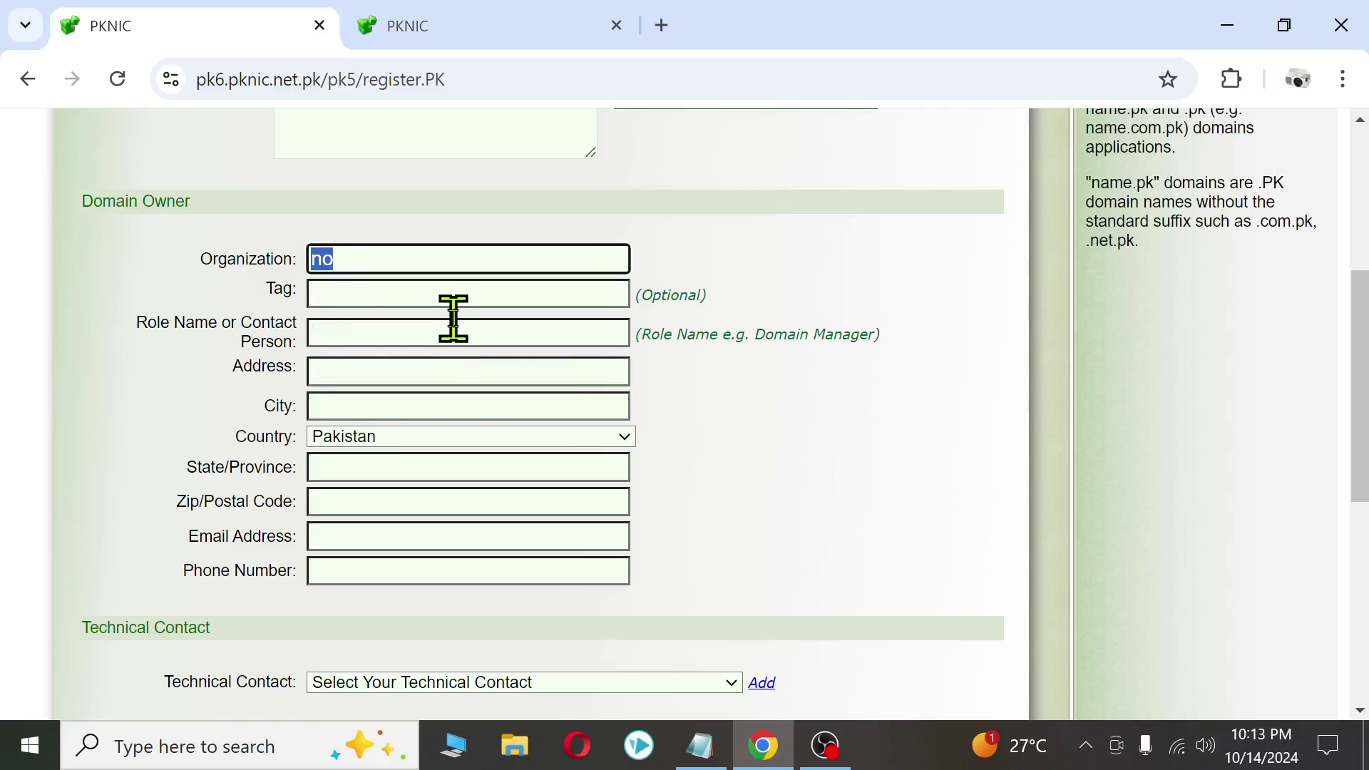
# Set both the domain owner's organization and tag to "urducontent dot pk"
pyautogui.click(431, 273)
pyautogui.write('urducontent')
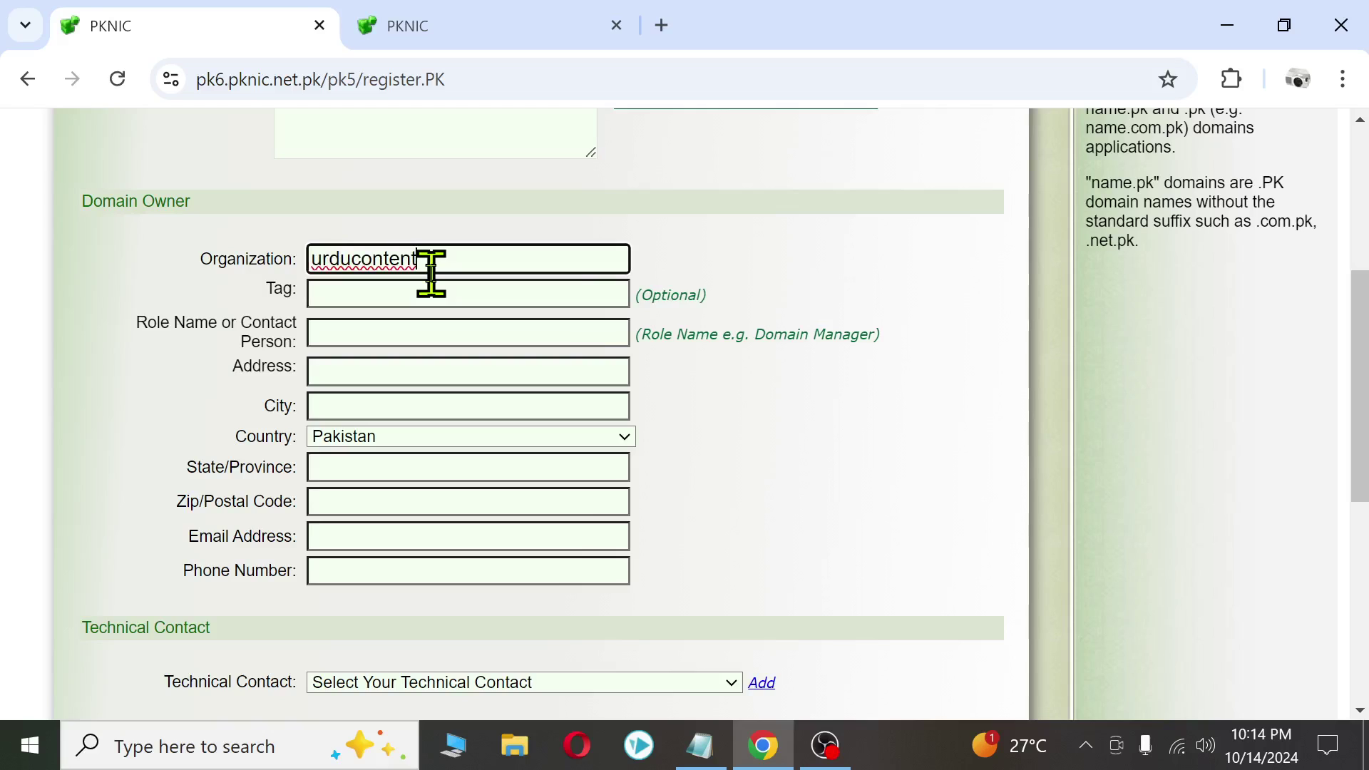
pyautogui.write(' dot pk')
pyautogui.hotkey('ctrl', 'a')
pyautogui.hotkey('ctrl', 'c')
pyautogui.click(437, 295)
pyautogui.hotkey('ctrl', 'v')
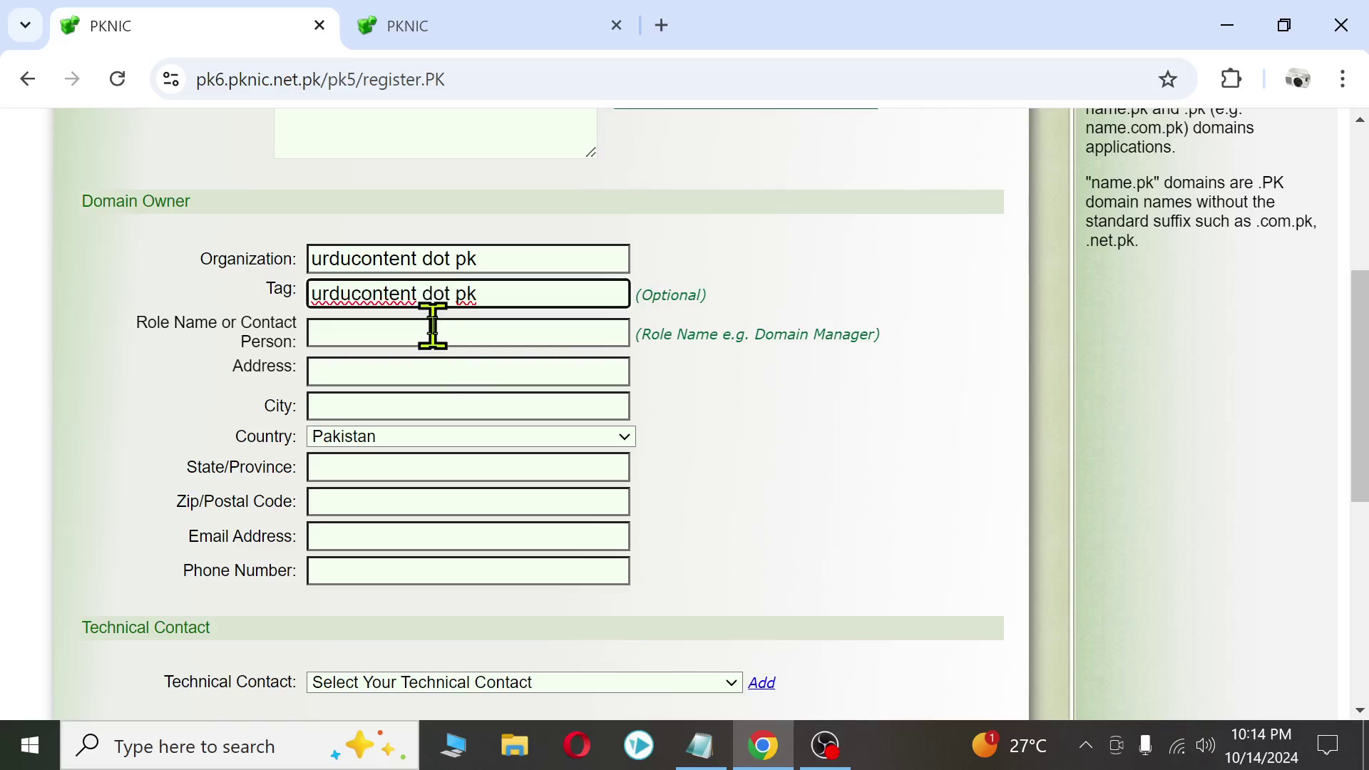
# Fill the domain owner's role name or contact person with the previously used entry urducontent.pk
pyautogui.click(433, 326)
pyautogui.click(338, 336)
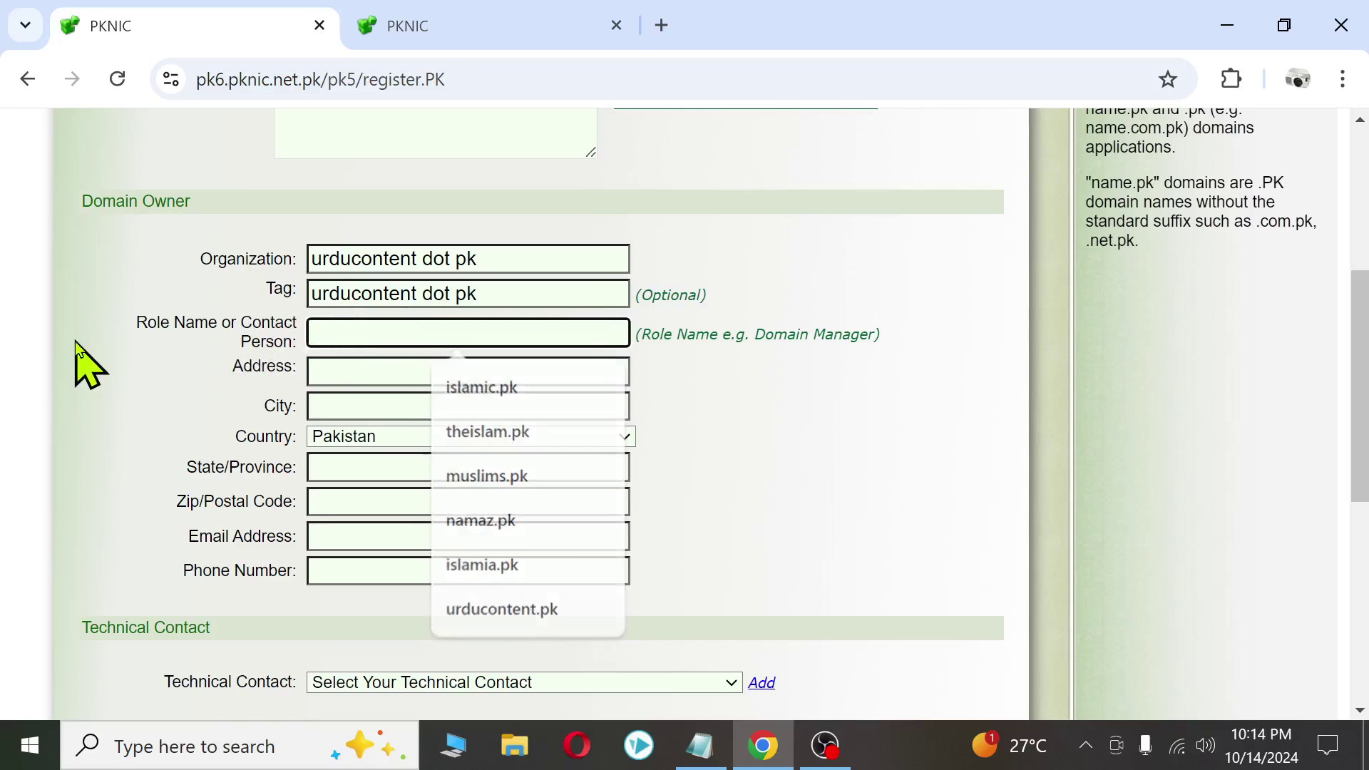
pyautogui.click(335, 330)
pyautogui.click(233, 361)
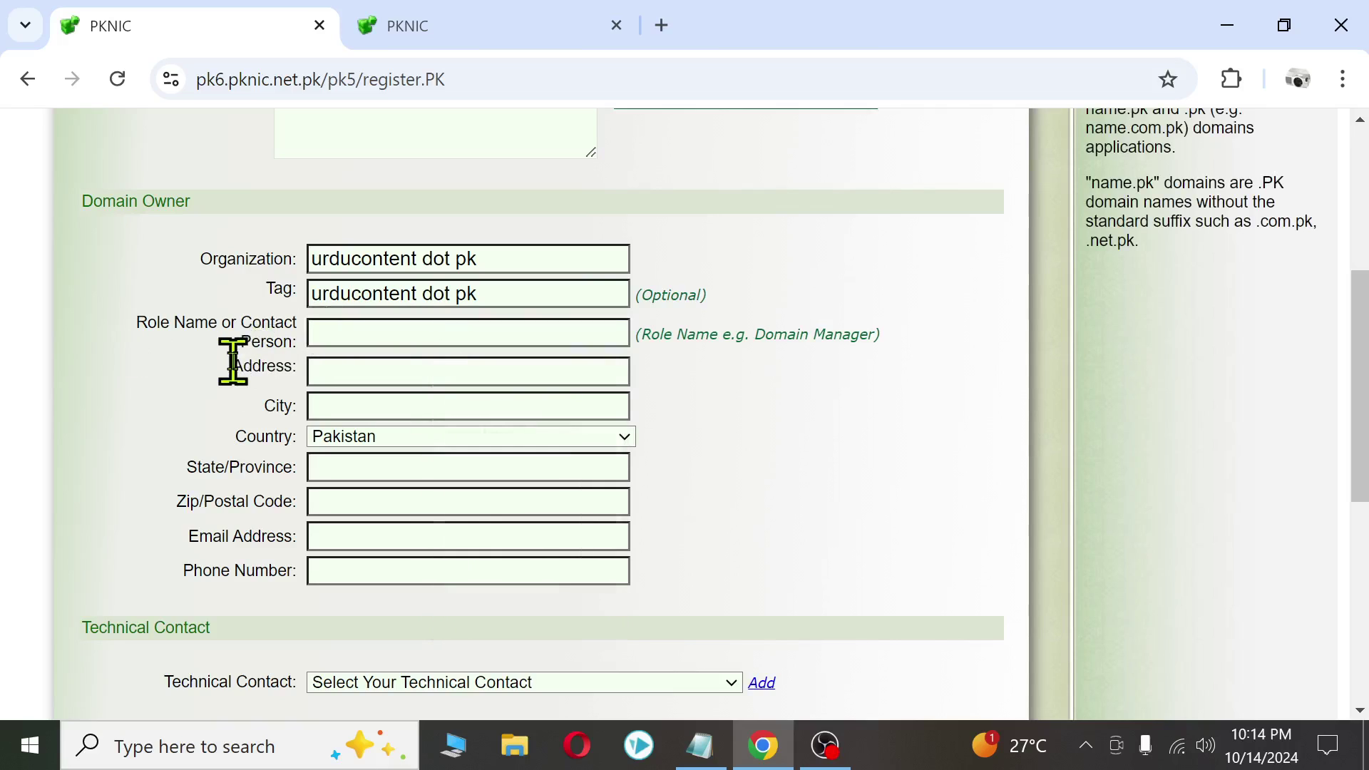
pyautogui.click(400, 336)
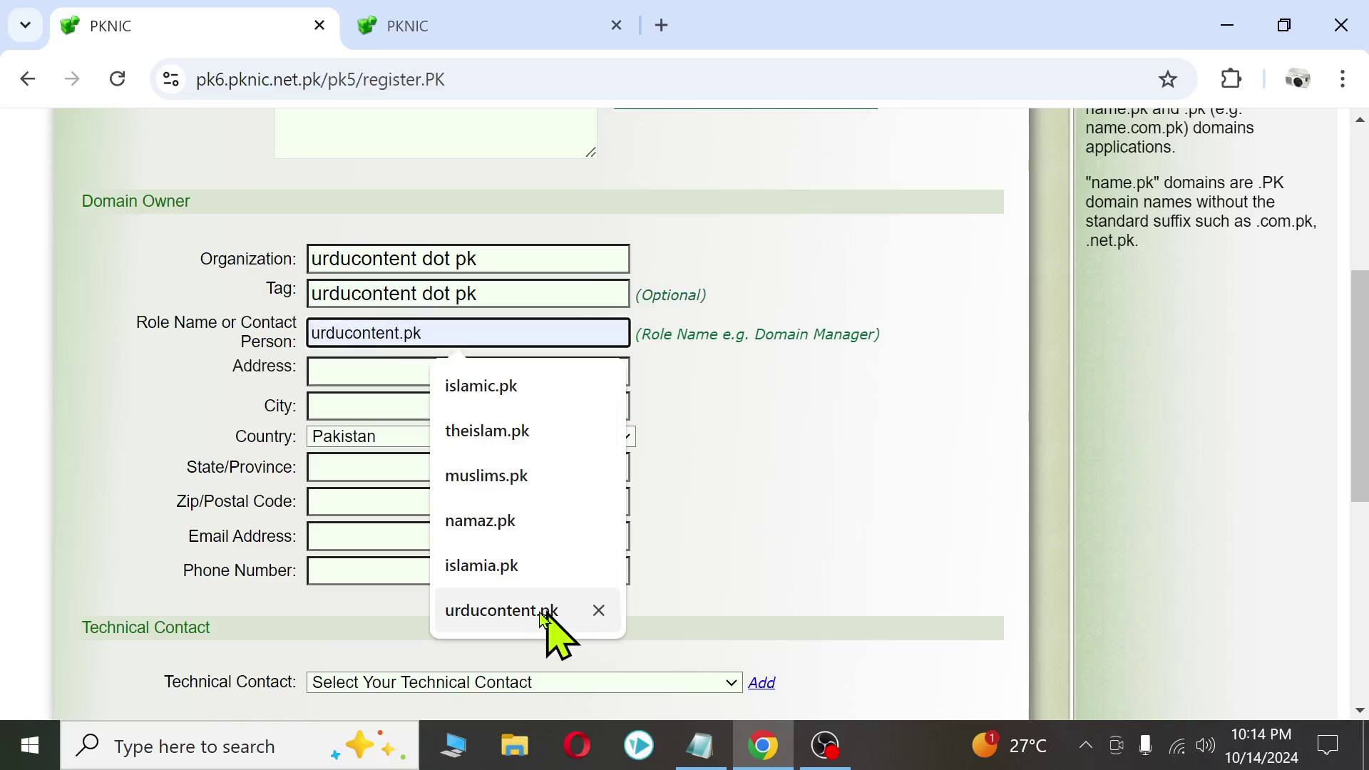
pyautogui.click(502, 610)
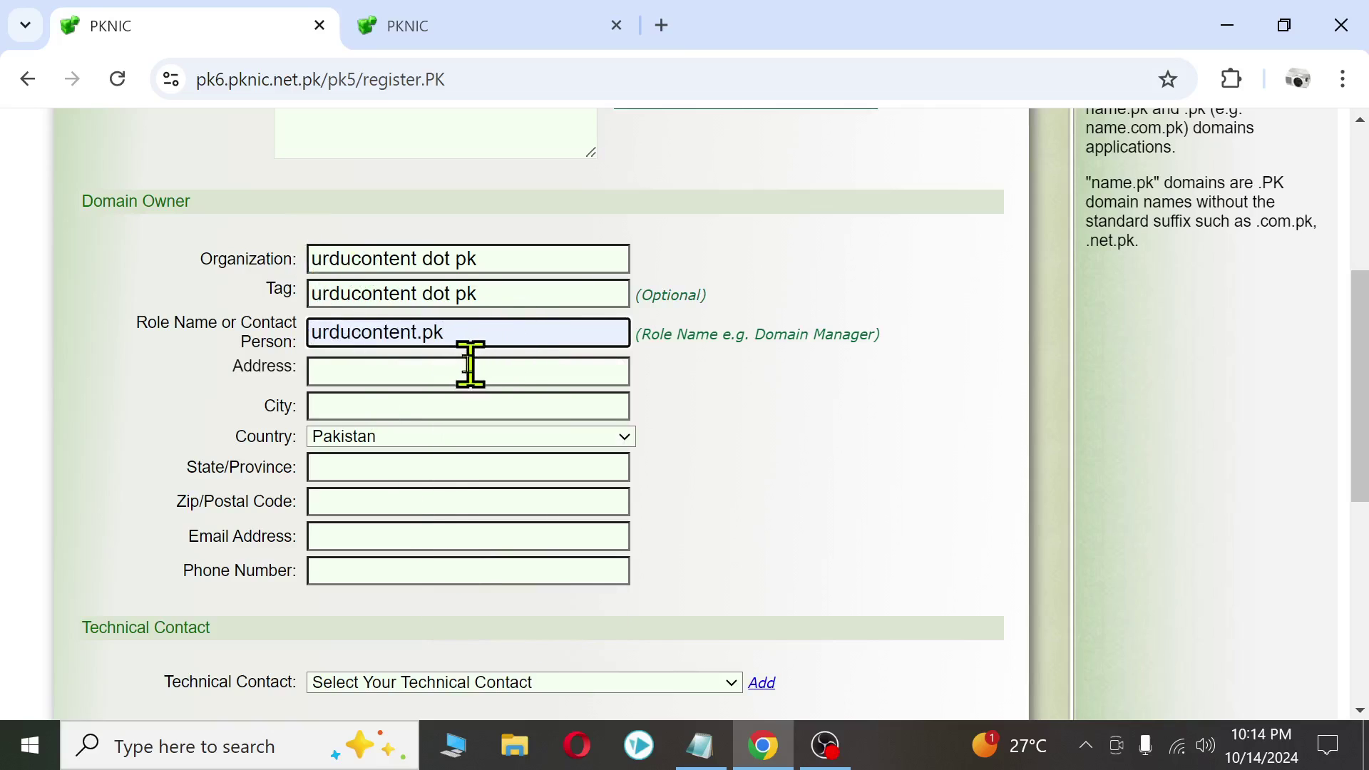
# Fill in the domain owner's address, city, state or province, postal code, email address and phone number
pyautogui.click(370, 376)
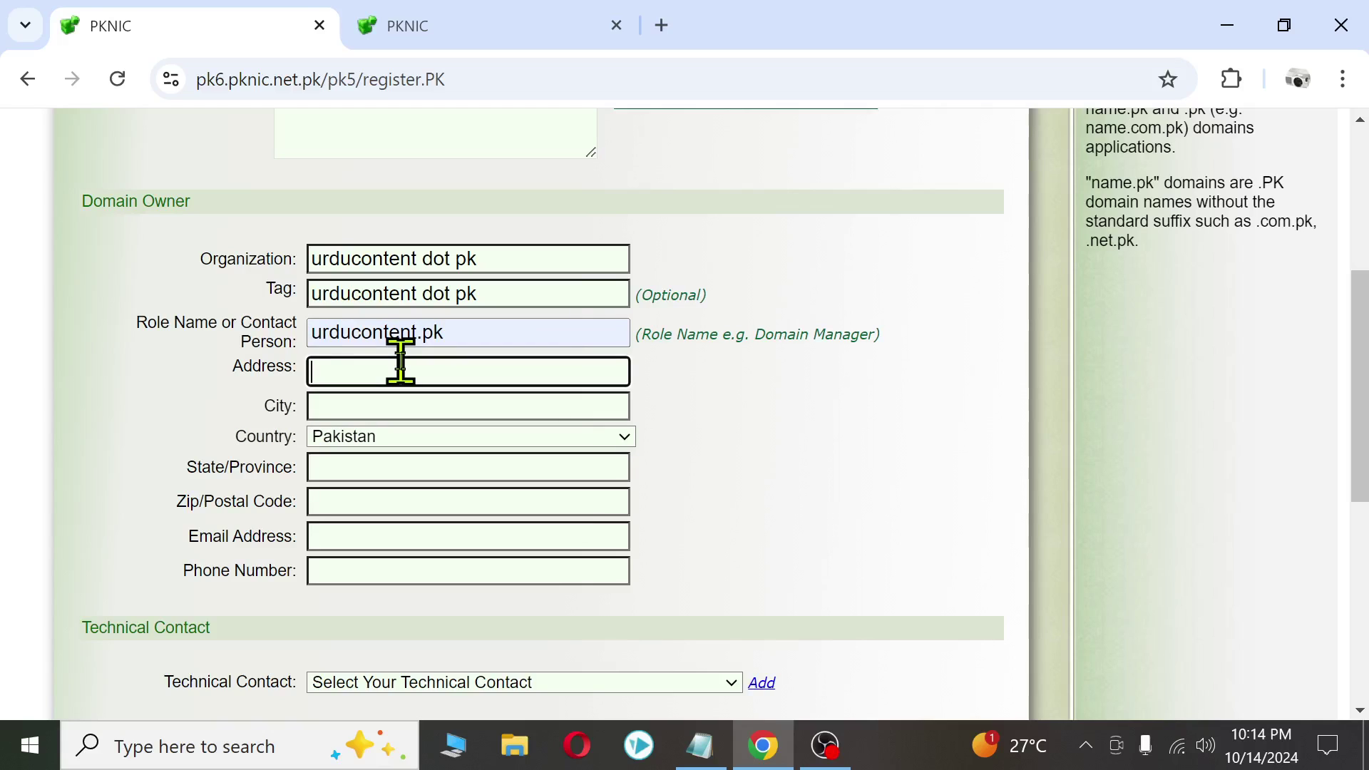
pyautogui.write('sohrab wala, Mianwali')
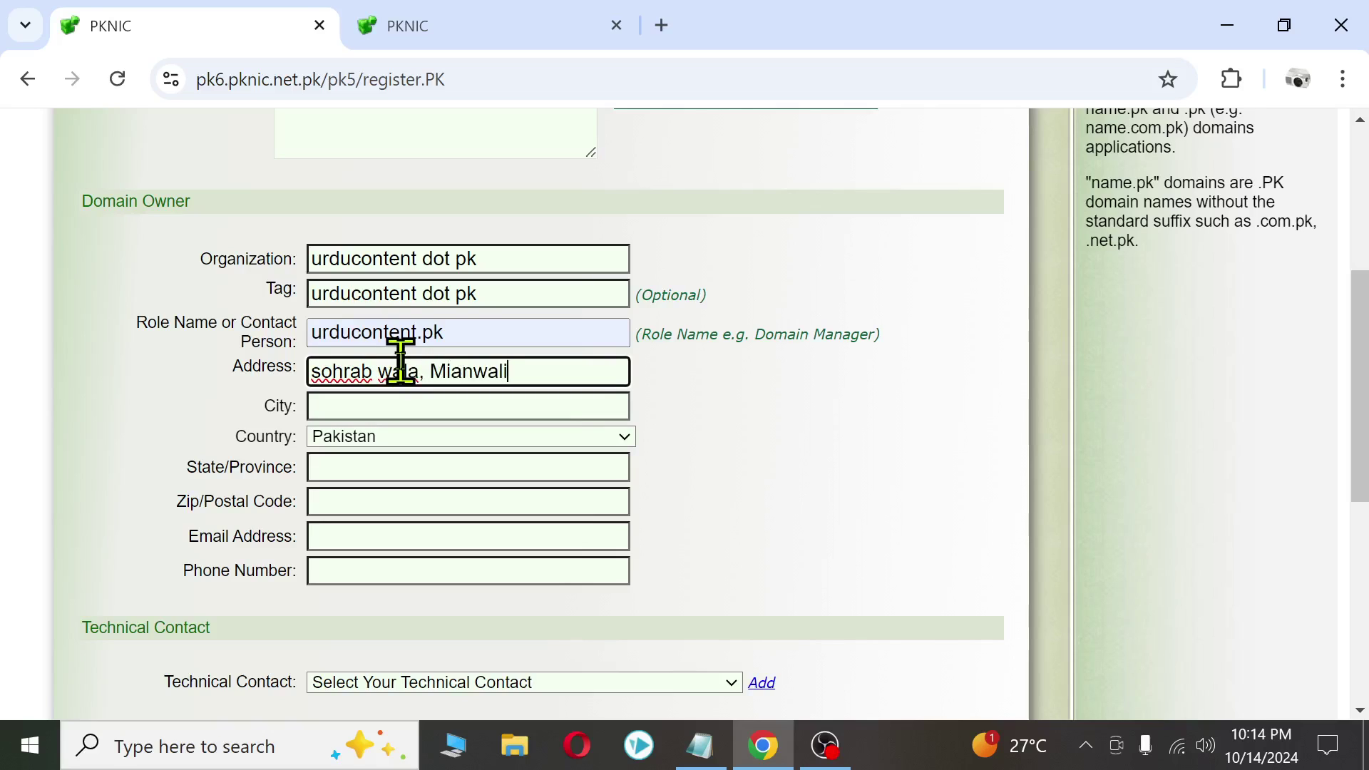
pyautogui.click(507, 400)
pyautogui.write('Mianwali')
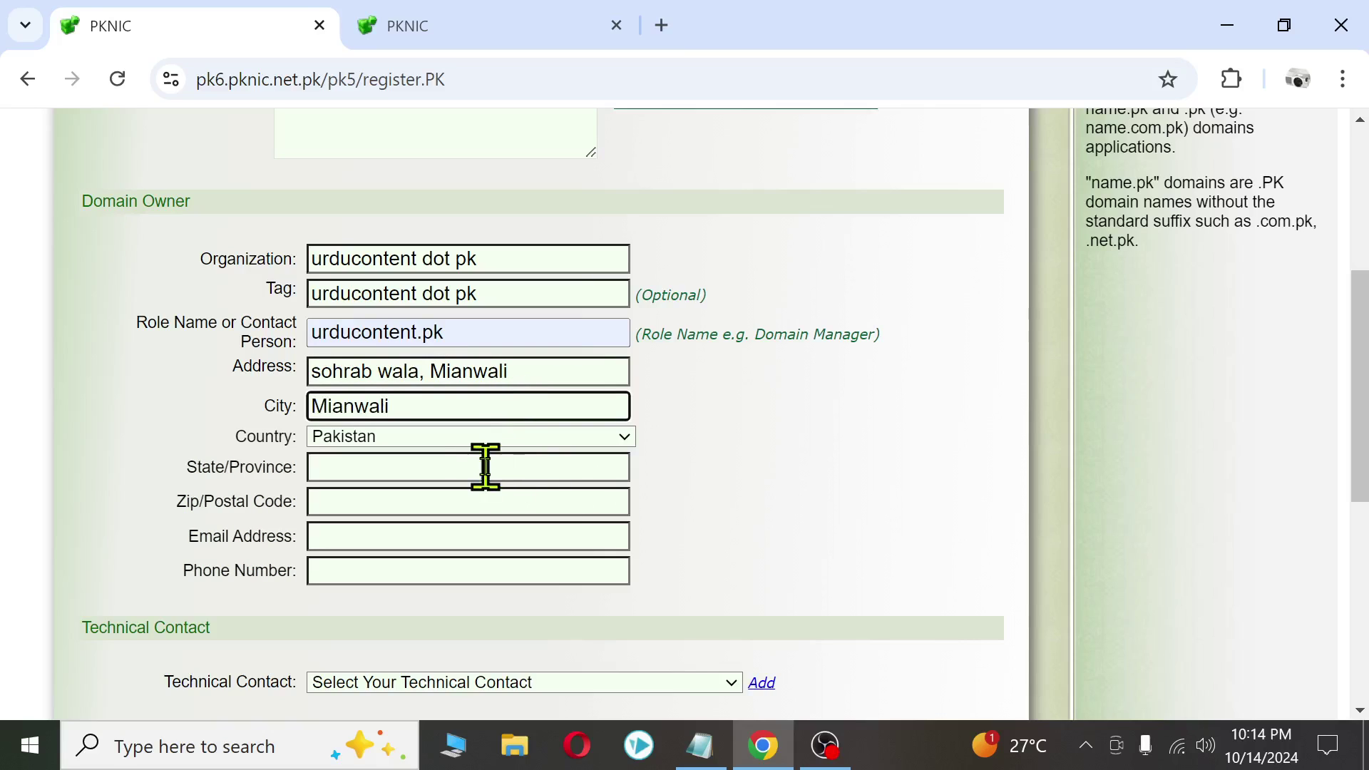
pyautogui.click(405, 470)
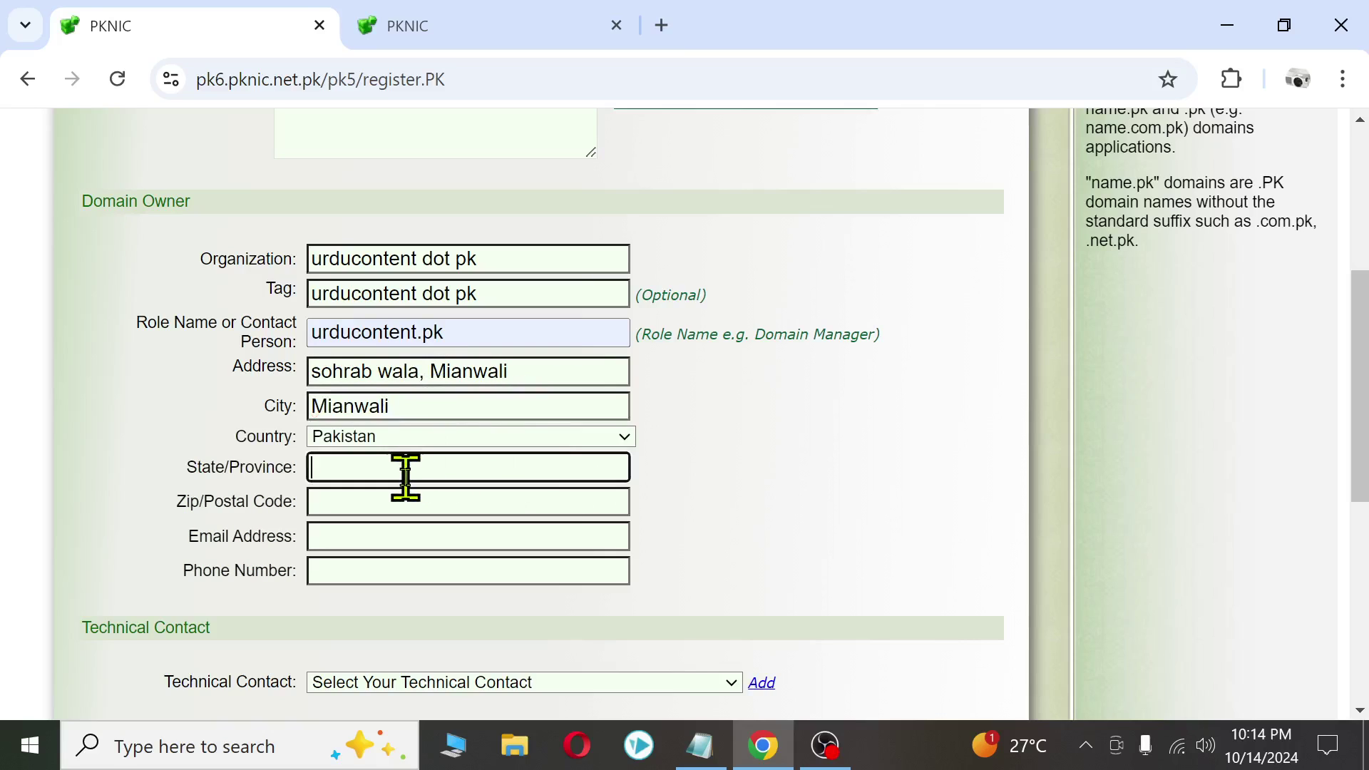
pyautogui.write('Punjab')
pyautogui.click(410, 504)
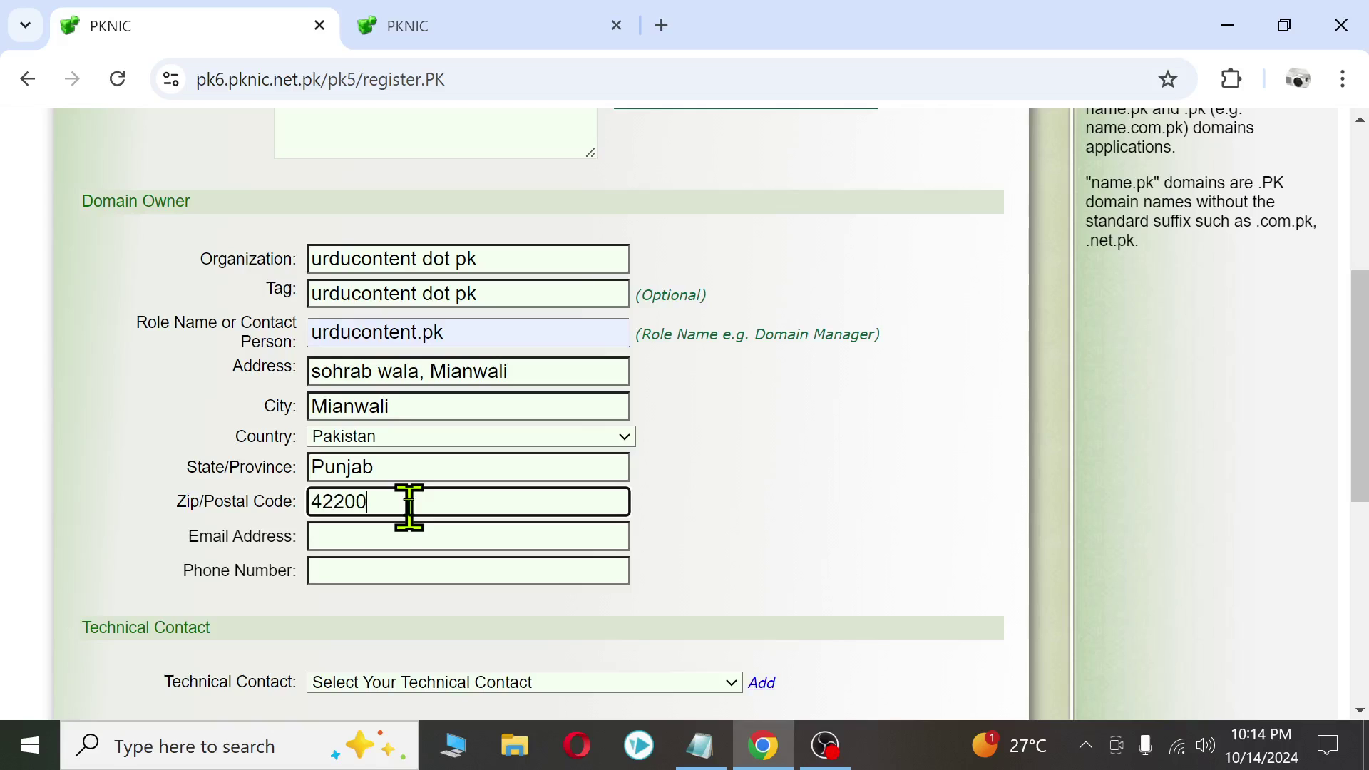
pyautogui.click(378, 529)
pyautogui.click(116, 498)
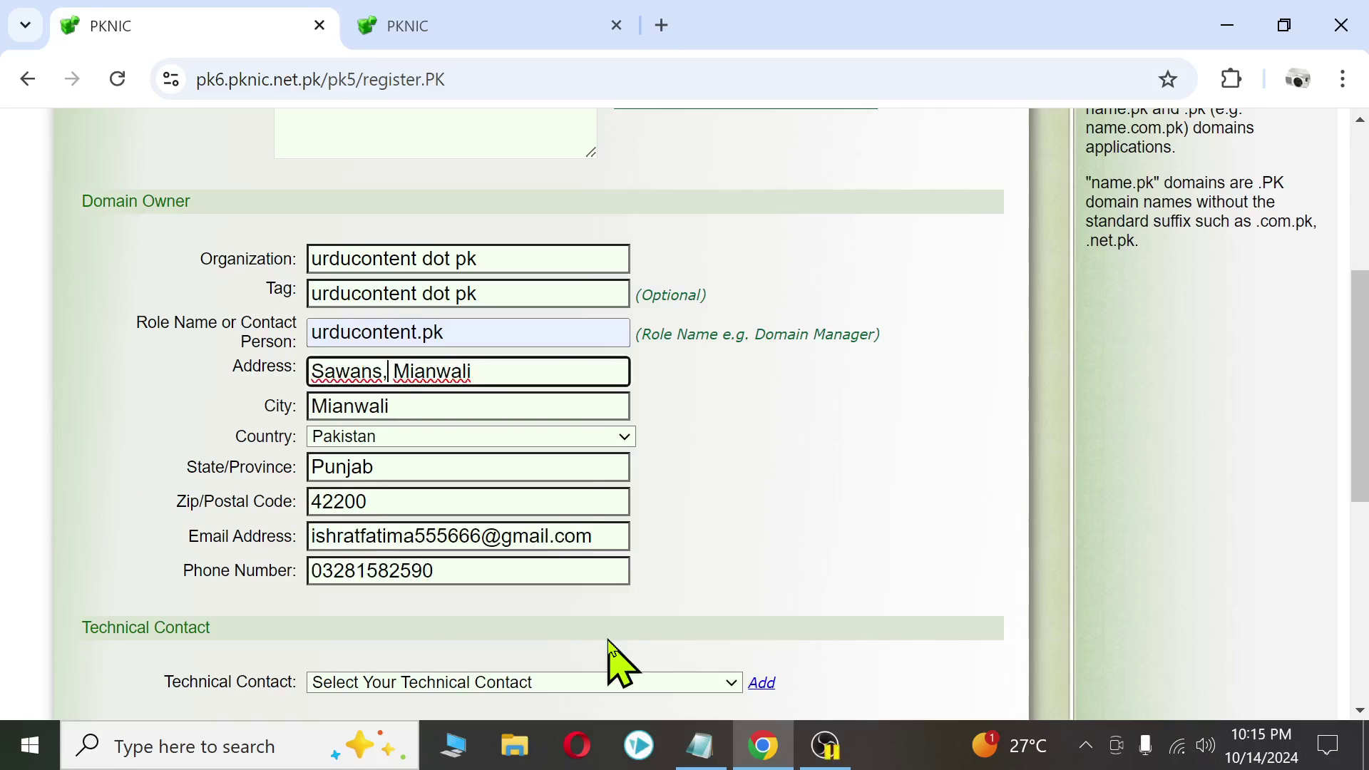
pyautogui.scroll(-3, 542, 563)
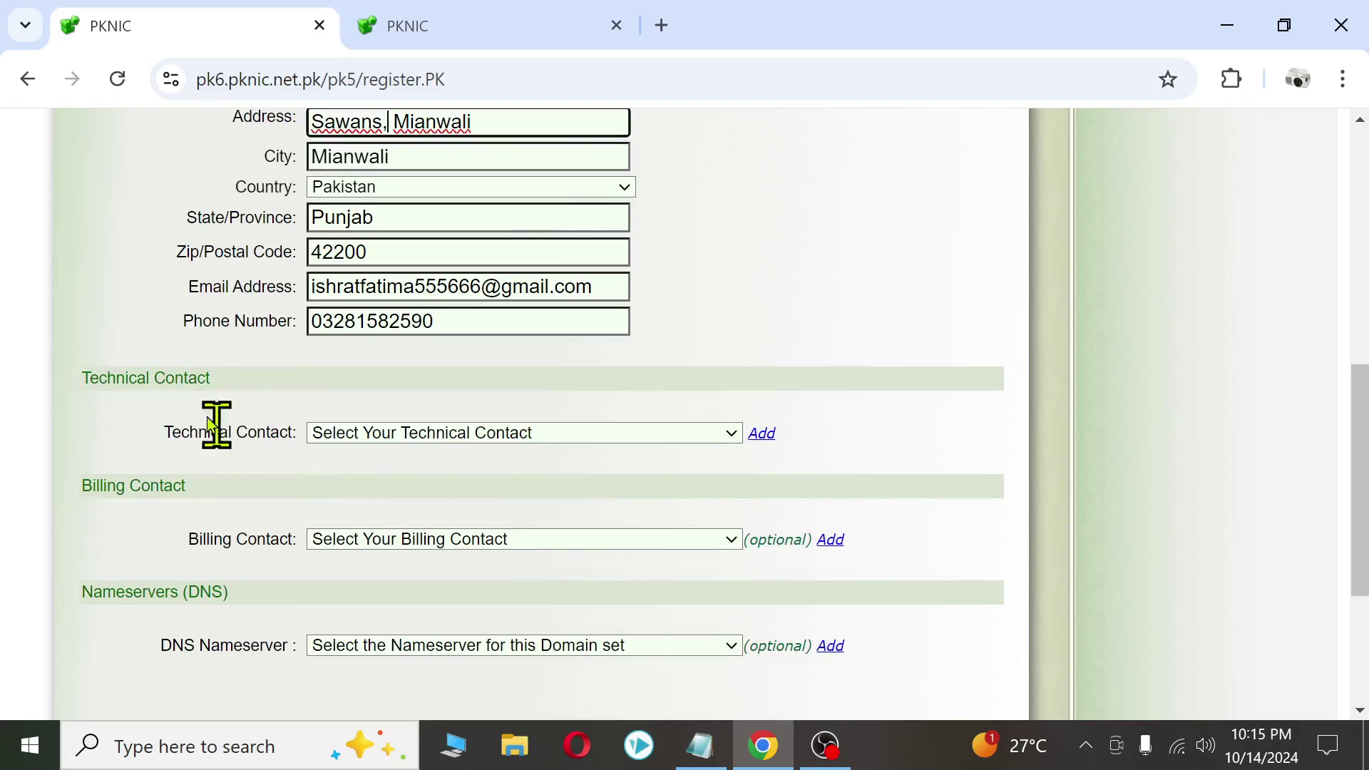
# Choose the first saved contact as the technical contact for the domain application
pyautogui.click(175, 380)
pyautogui.moveTo(104, 393); pyautogui.dragTo(210, 400)
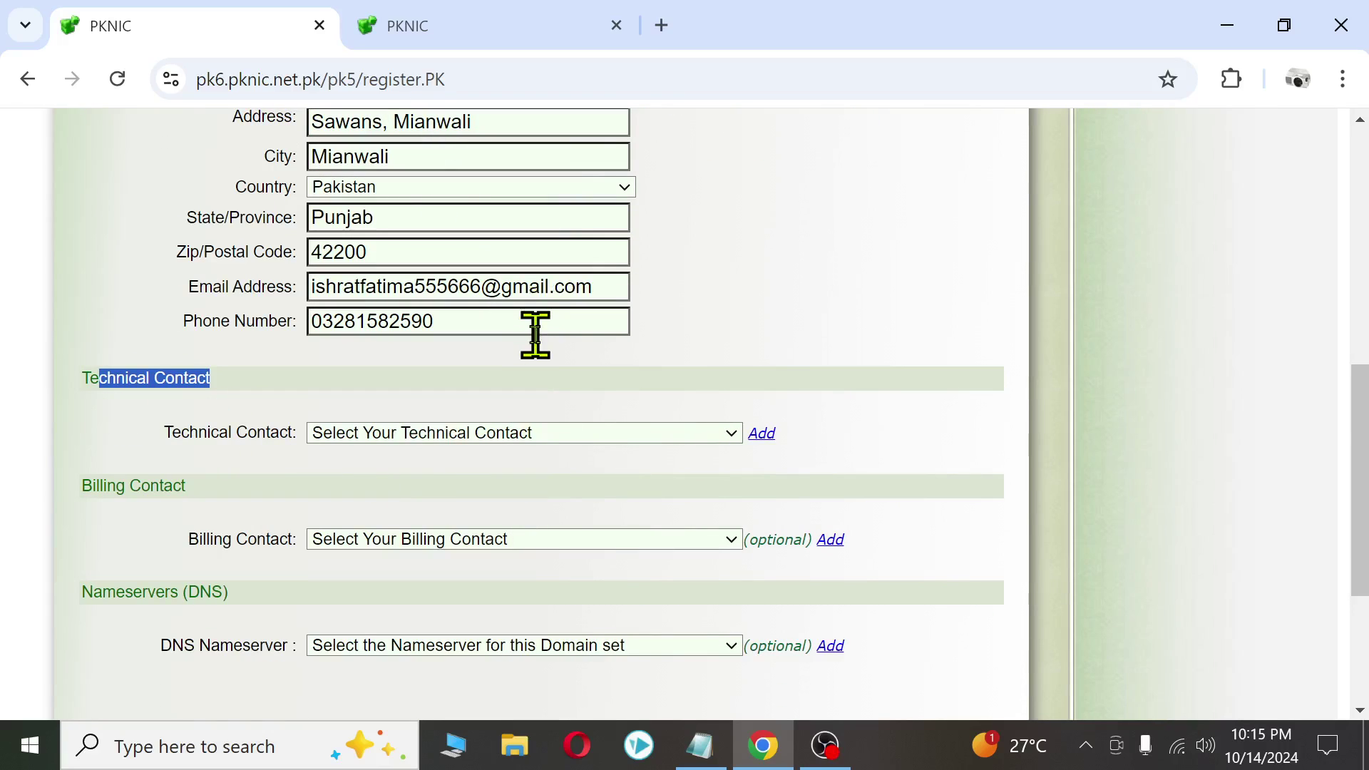
pyautogui.click(630, 436)
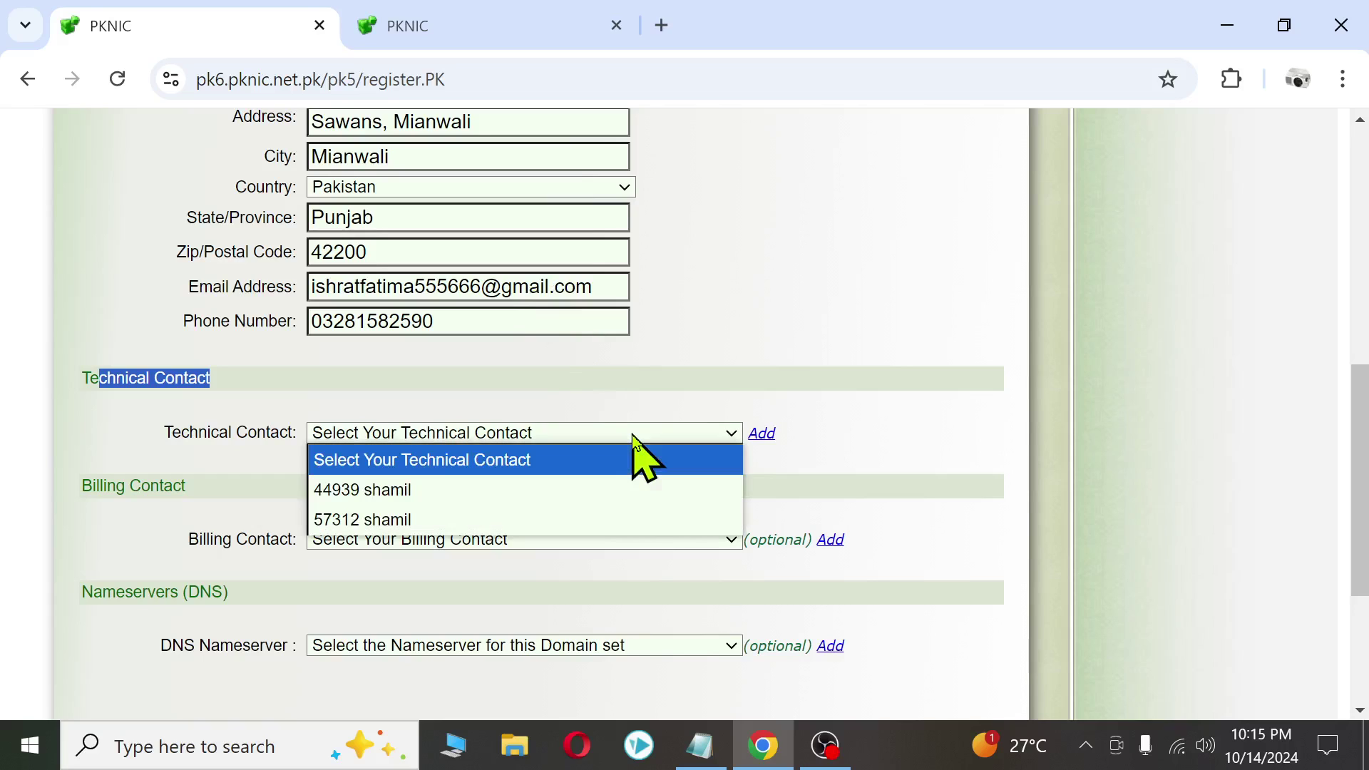
pyautogui.click(360, 491)
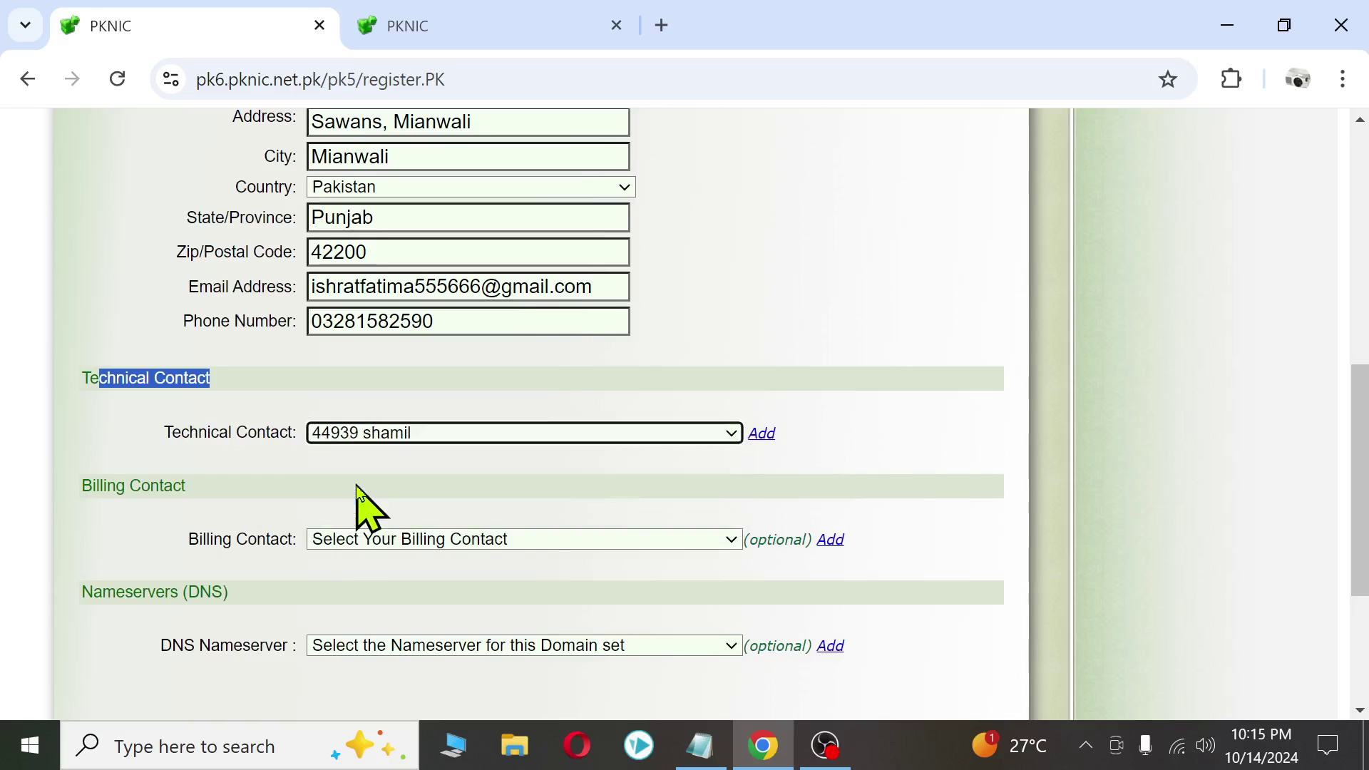
pyautogui.click(383, 436)
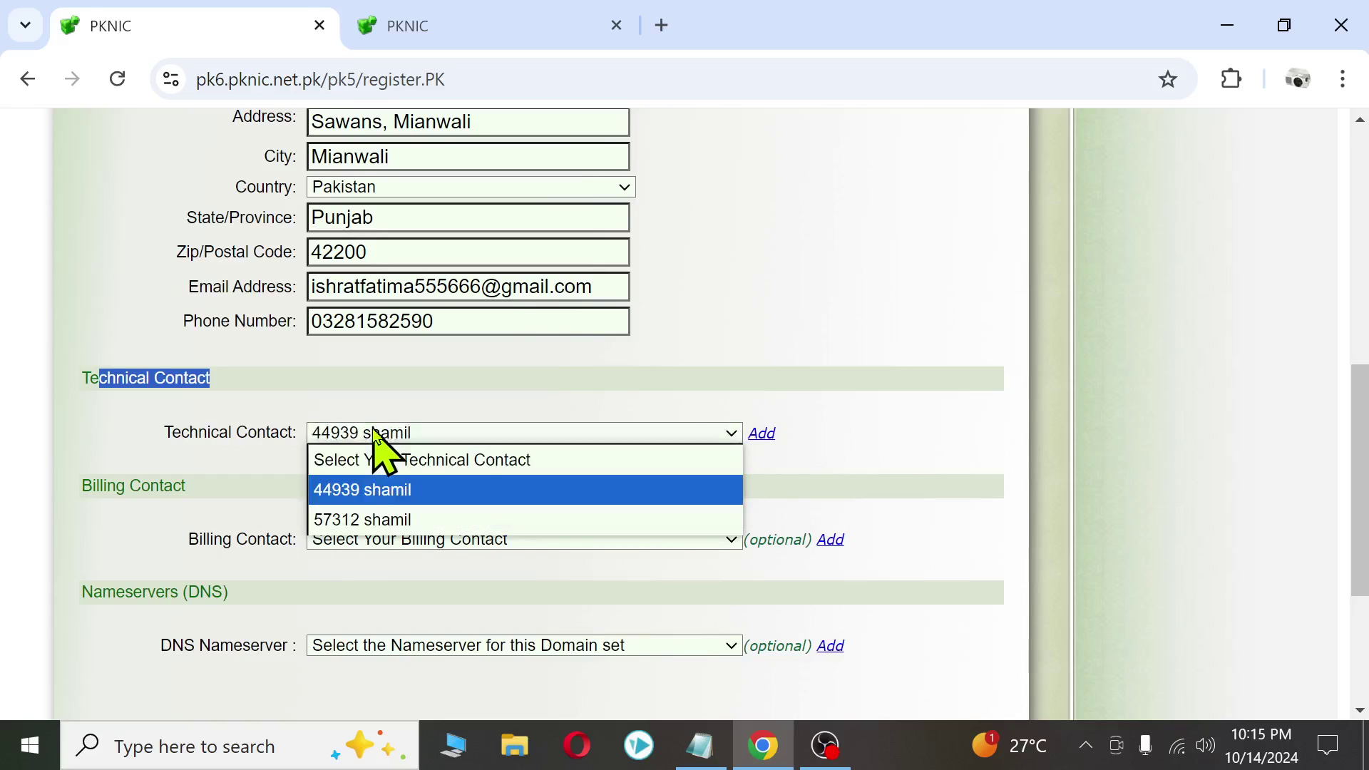
pyautogui.click(368, 490)
# Choose the saved billing contact for the domain application
pyautogui.scroll(-3, 396, 545)
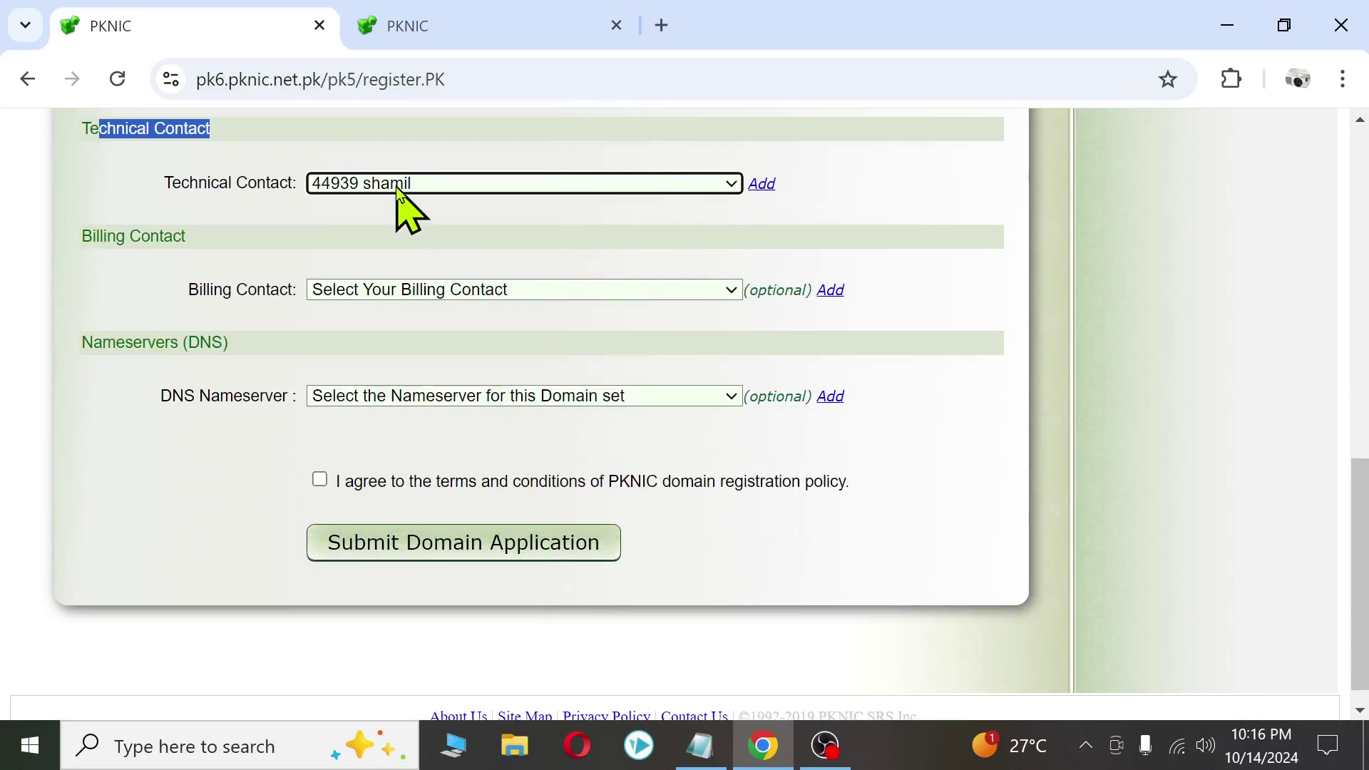
pyautogui.click(612, 289)
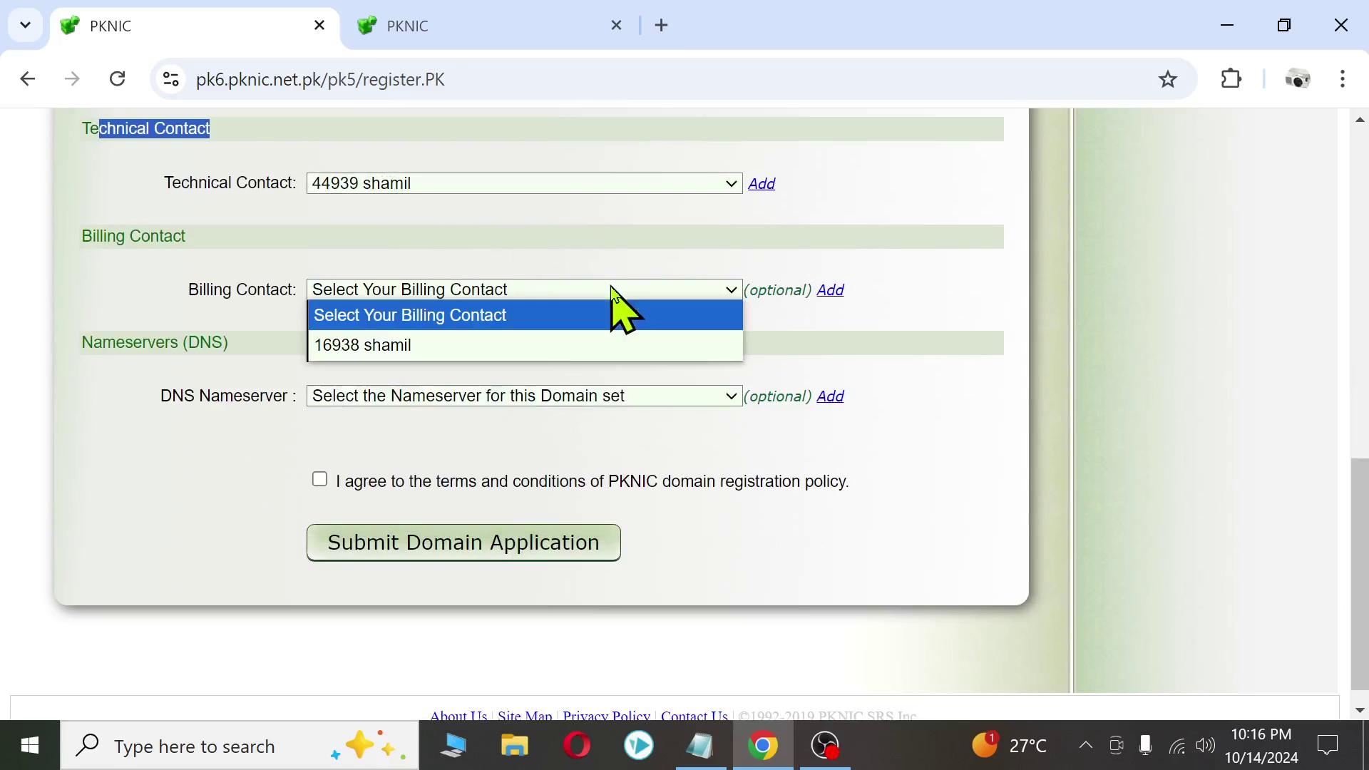
pyautogui.click(401, 345)
# Set the DNS nameserver to the {112588} ns1.dns-parking.com | ns2.dns-parking.com entry
pyautogui.click(393, 397)
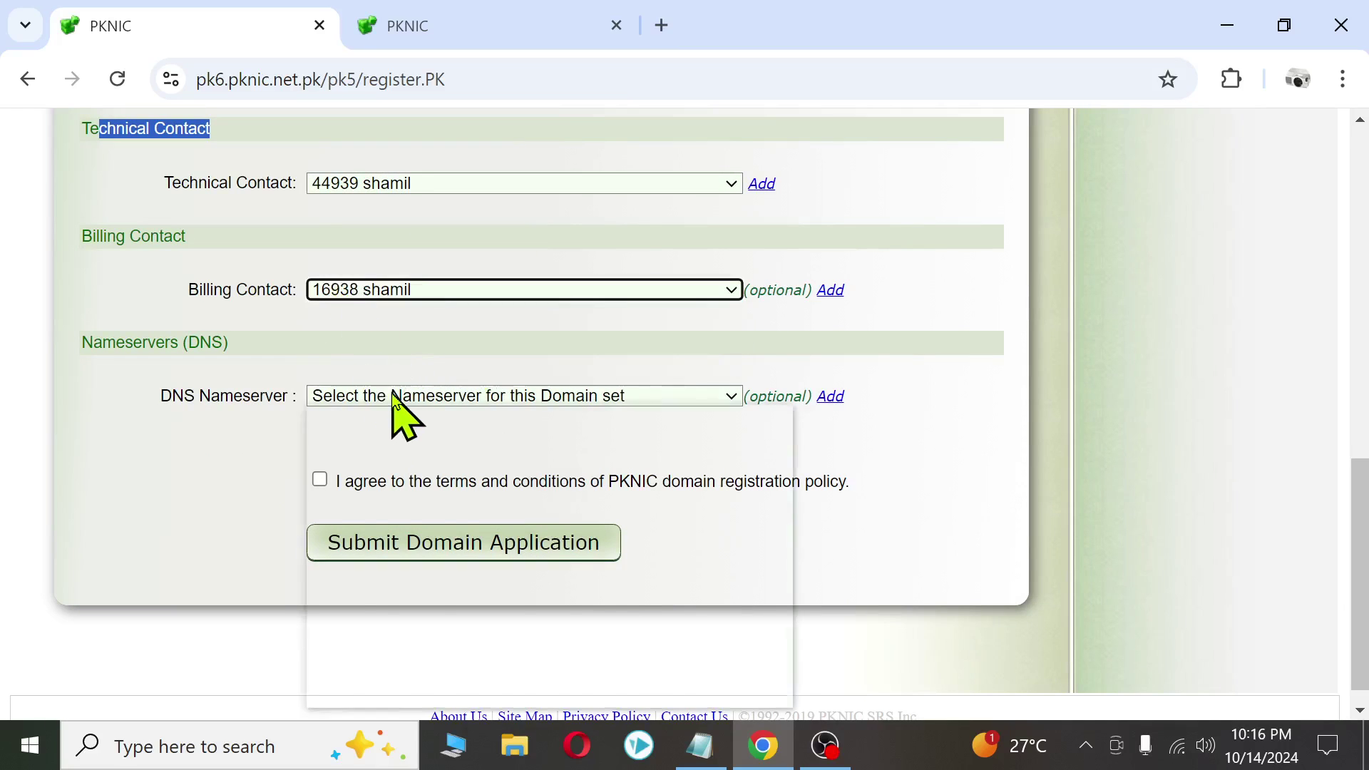
pyautogui.click(171, 341)
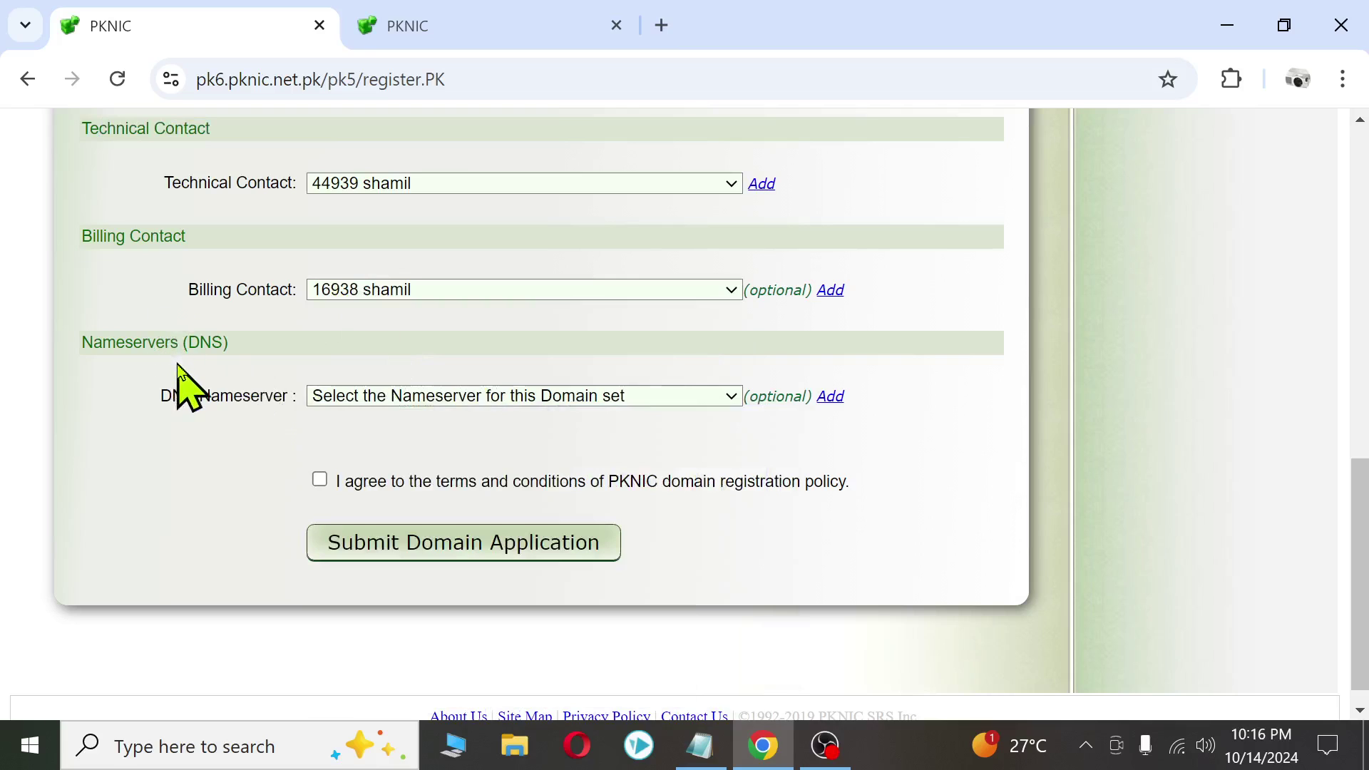
pyautogui.moveTo(77, 346)
pyautogui.mouseDown()
pyautogui.moveTo(242, 348)
pyautogui.moveTo(84, 356)
pyautogui.mouseUp()
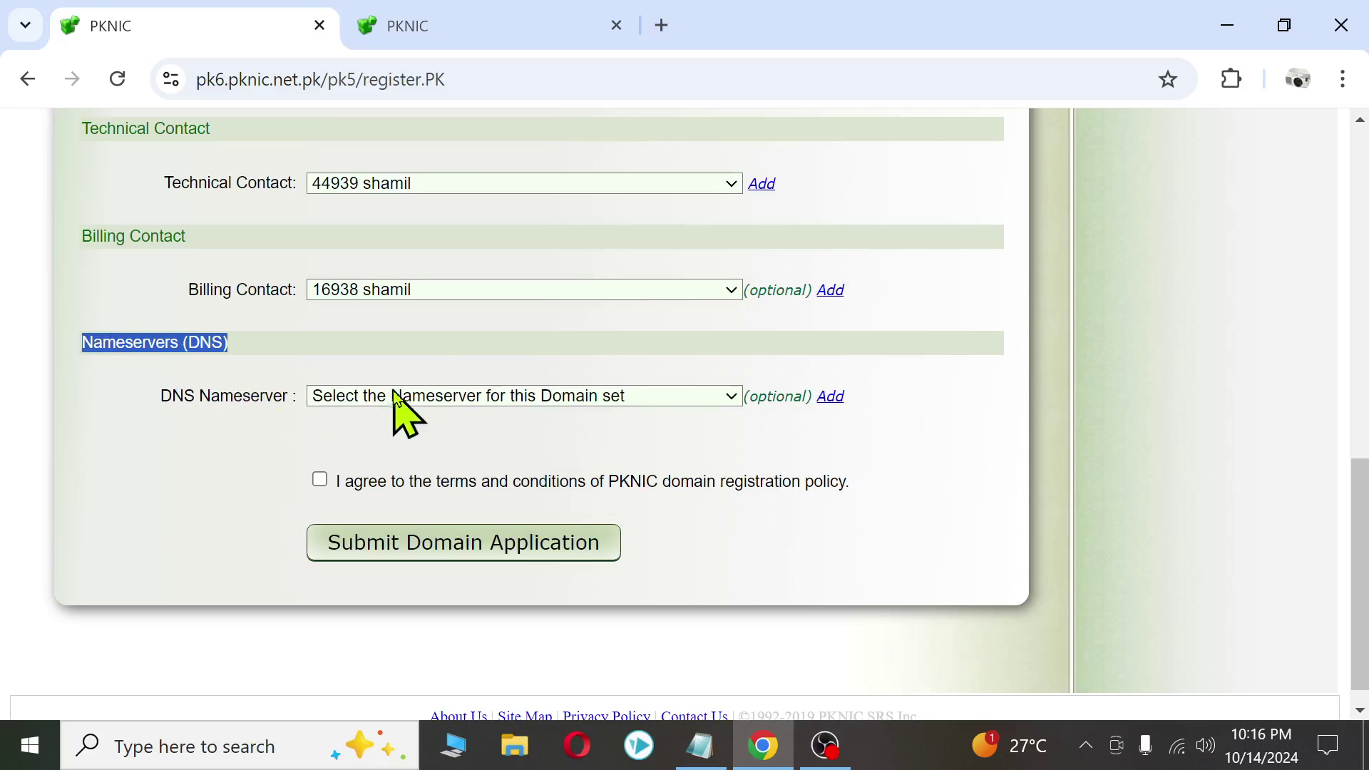
pyautogui.click(730, 398)
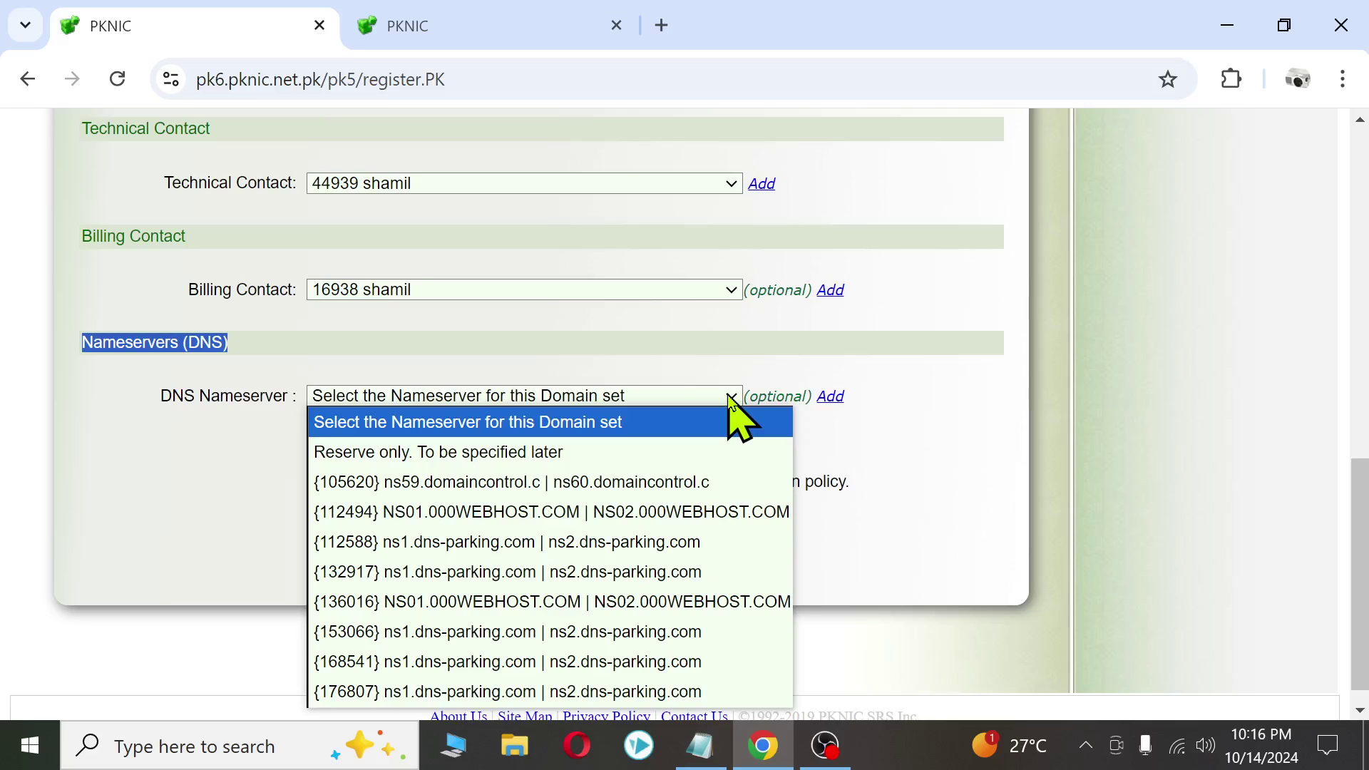
pyautogui.click(541, 392)
pyautogui.scroll(-1, 458, 381)
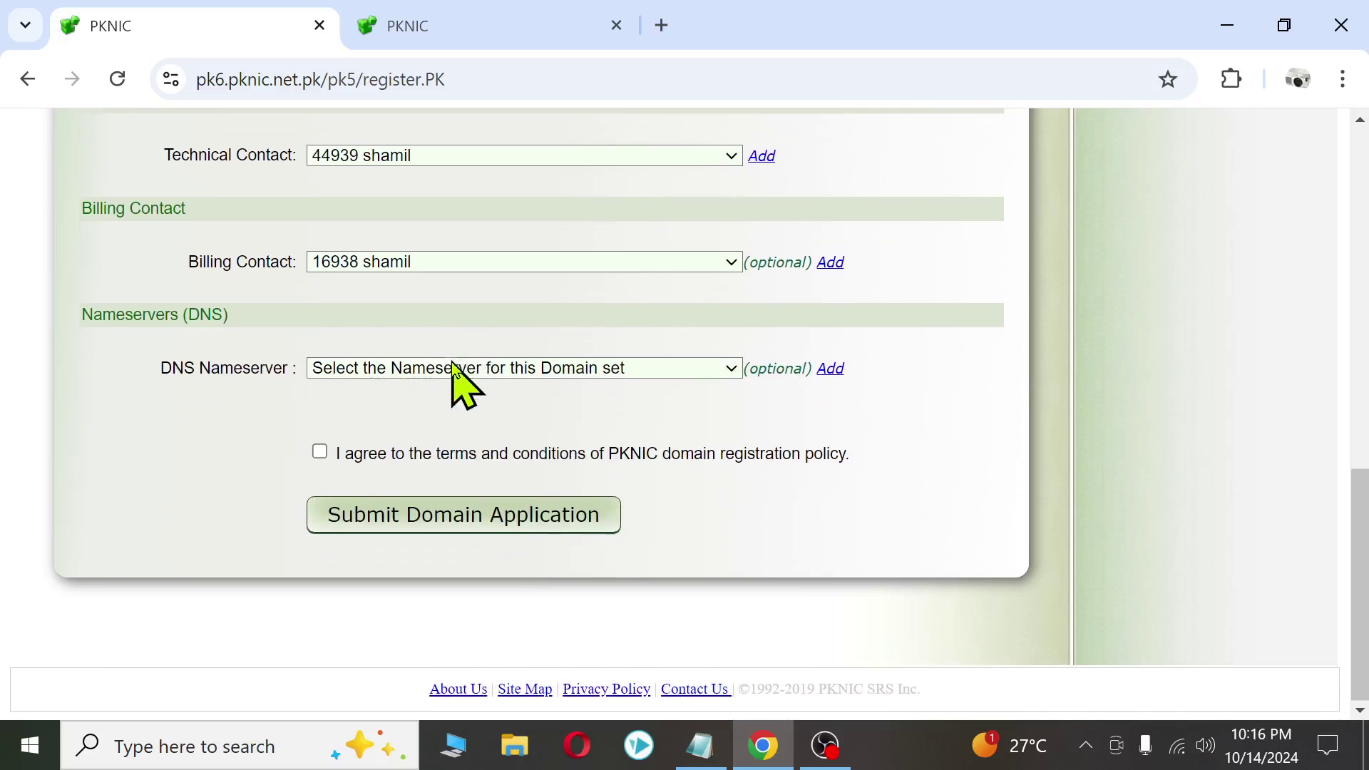
pyautogui.click(717, 368)
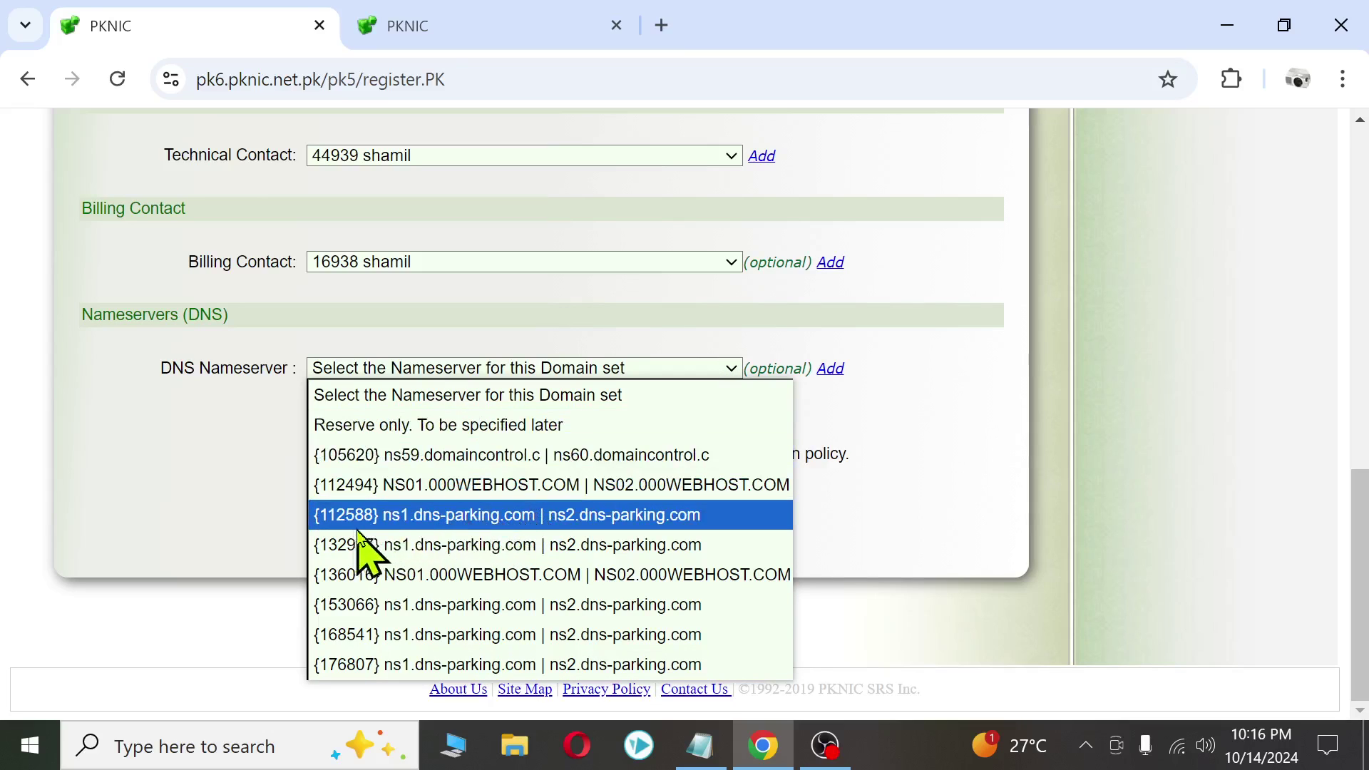
pyautogui.click(404, 519)
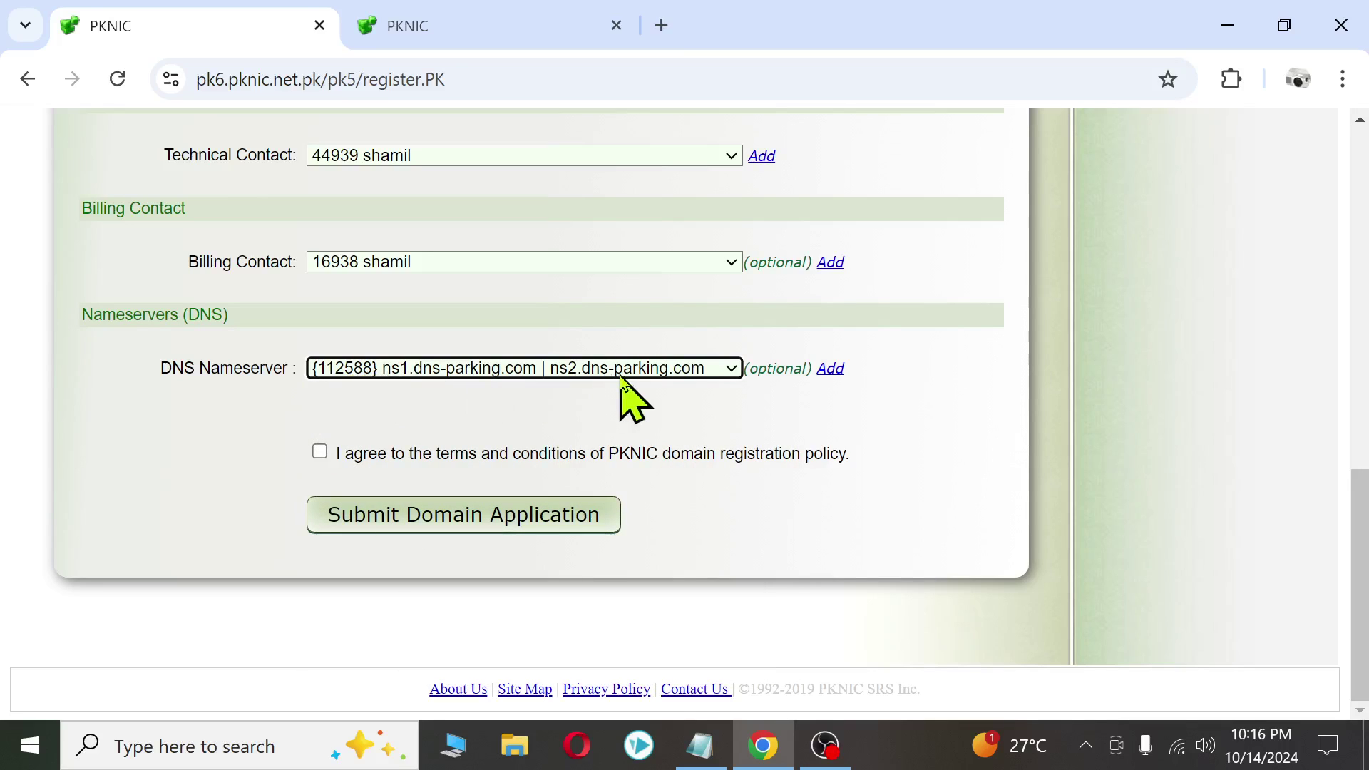
# Agree to the PKNIC domain registration policy terms and submit the domain application after checking the entered details
pyautogui.click(321, 452)
pyautogui.click(391, 524)
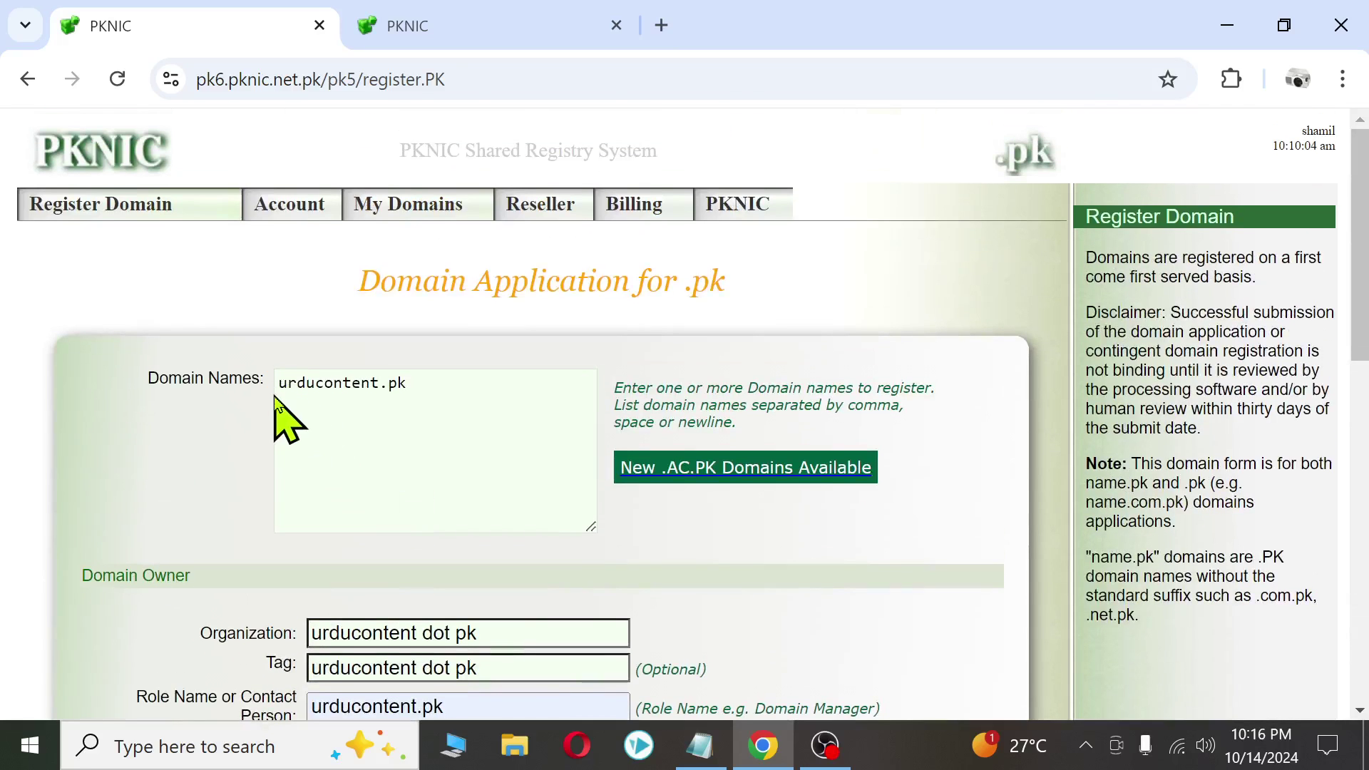
pyautogui.moveTo(277, 384); pyautogui.dragTo(476, 400)
pyautogui.scroll(-10, 476, 400)
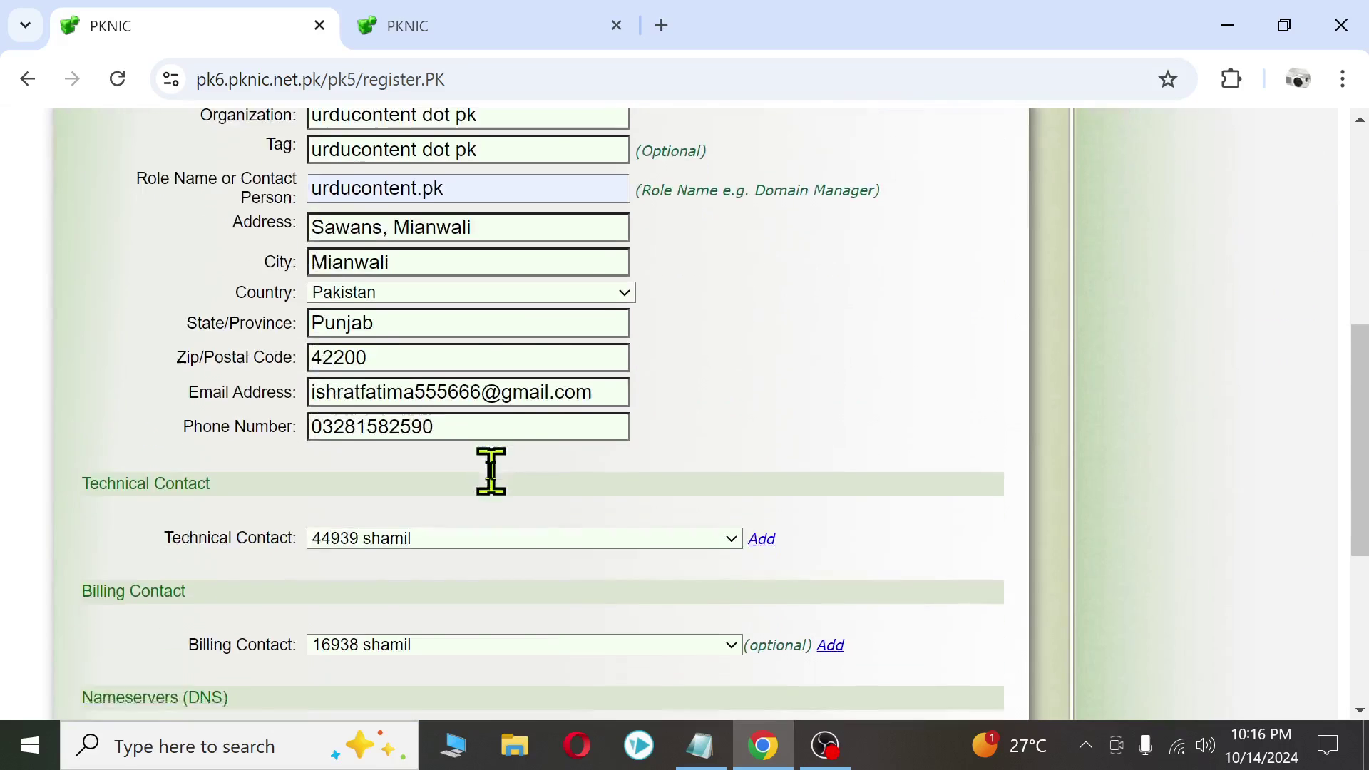
pyautogui.scroll(-1, 493, 475)
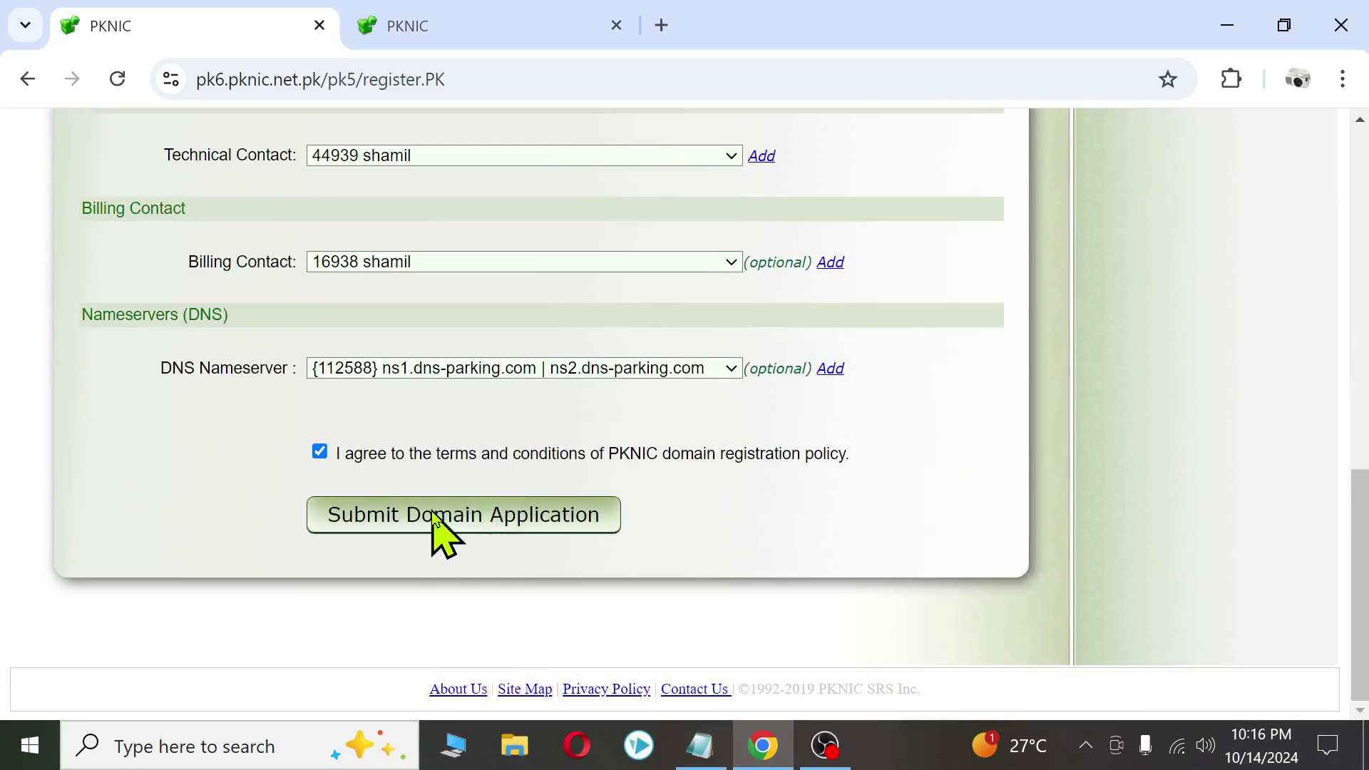
pyautogui.click(437, 517)
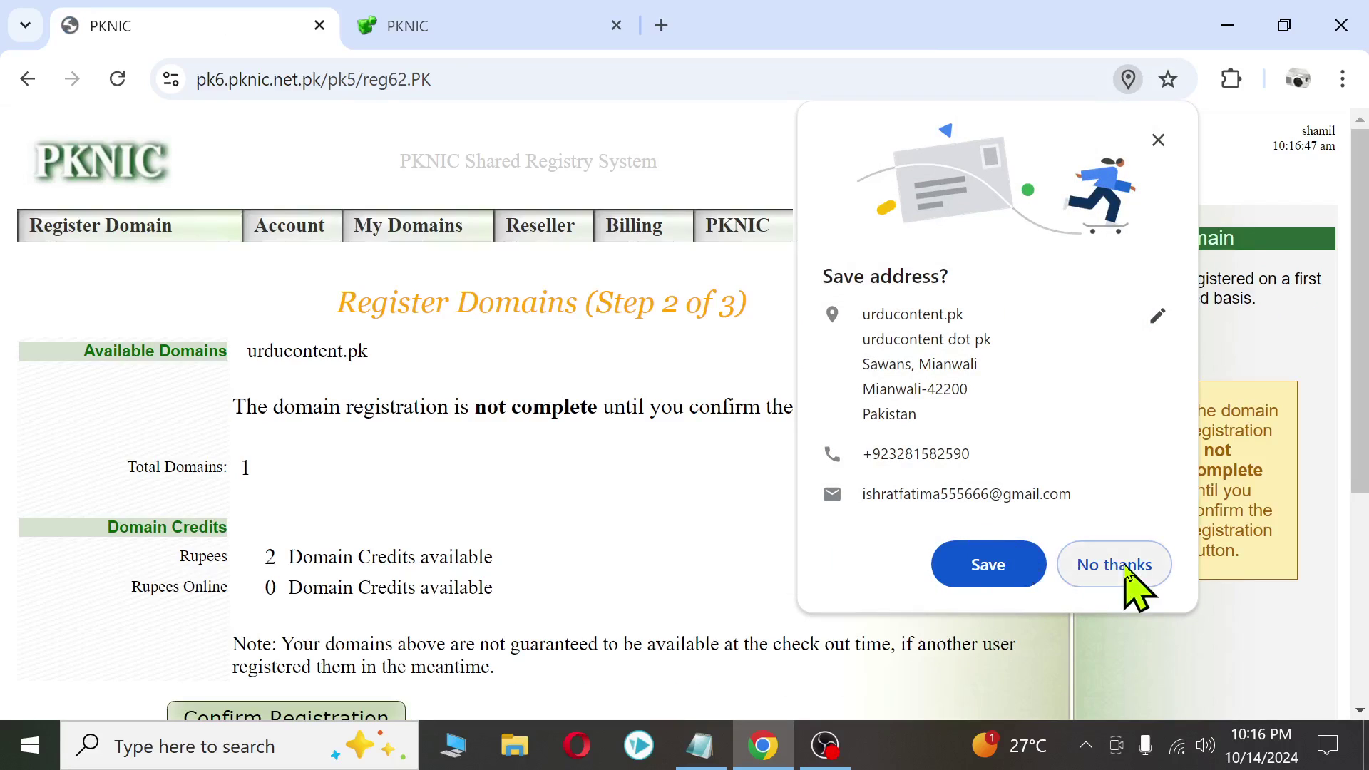
# Decline saving the address in the browser and confirm the registration of urducontent.pk after reviewing the domain credits
pyautogui.click(1126, 567)
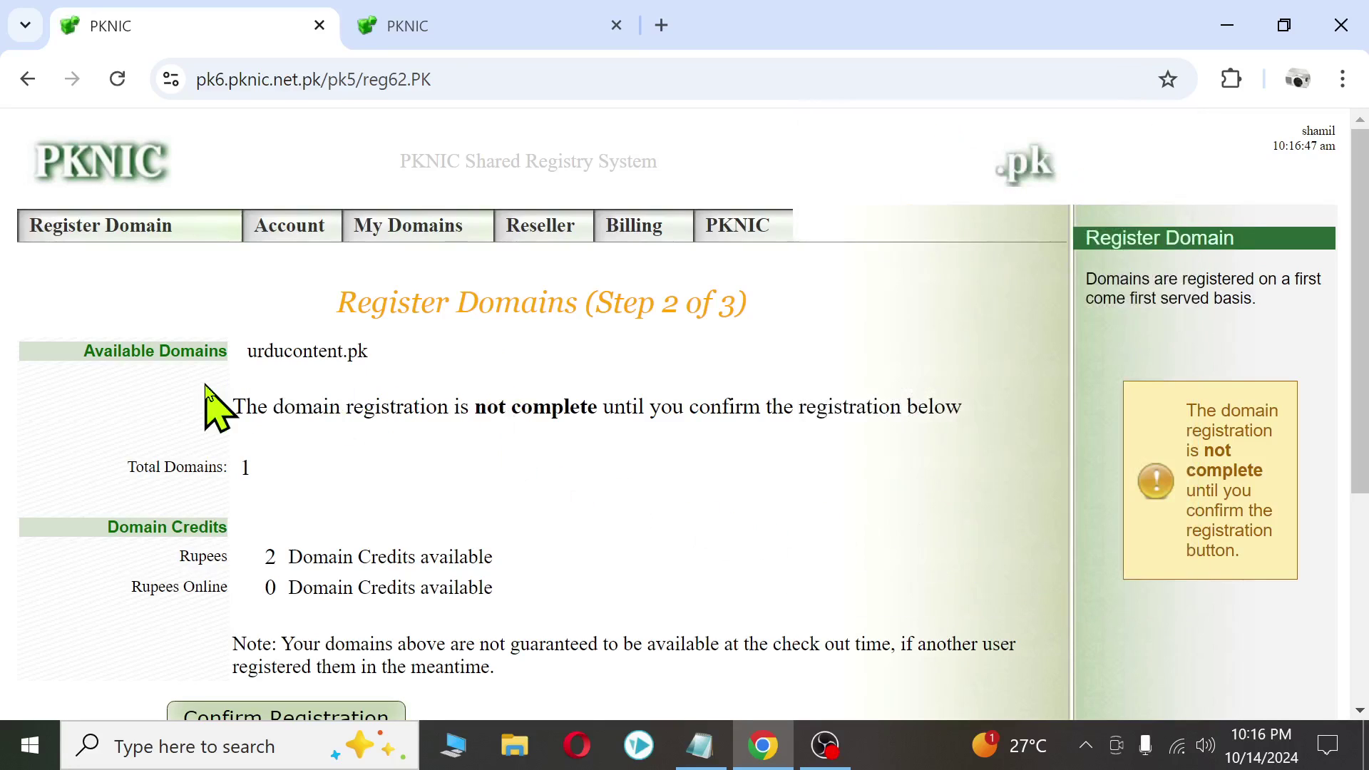
pyautogui.scroll(-2, 305, 391)
pyautogui.moveTo(123, 343); pyautogui.dragTo(260, 345)
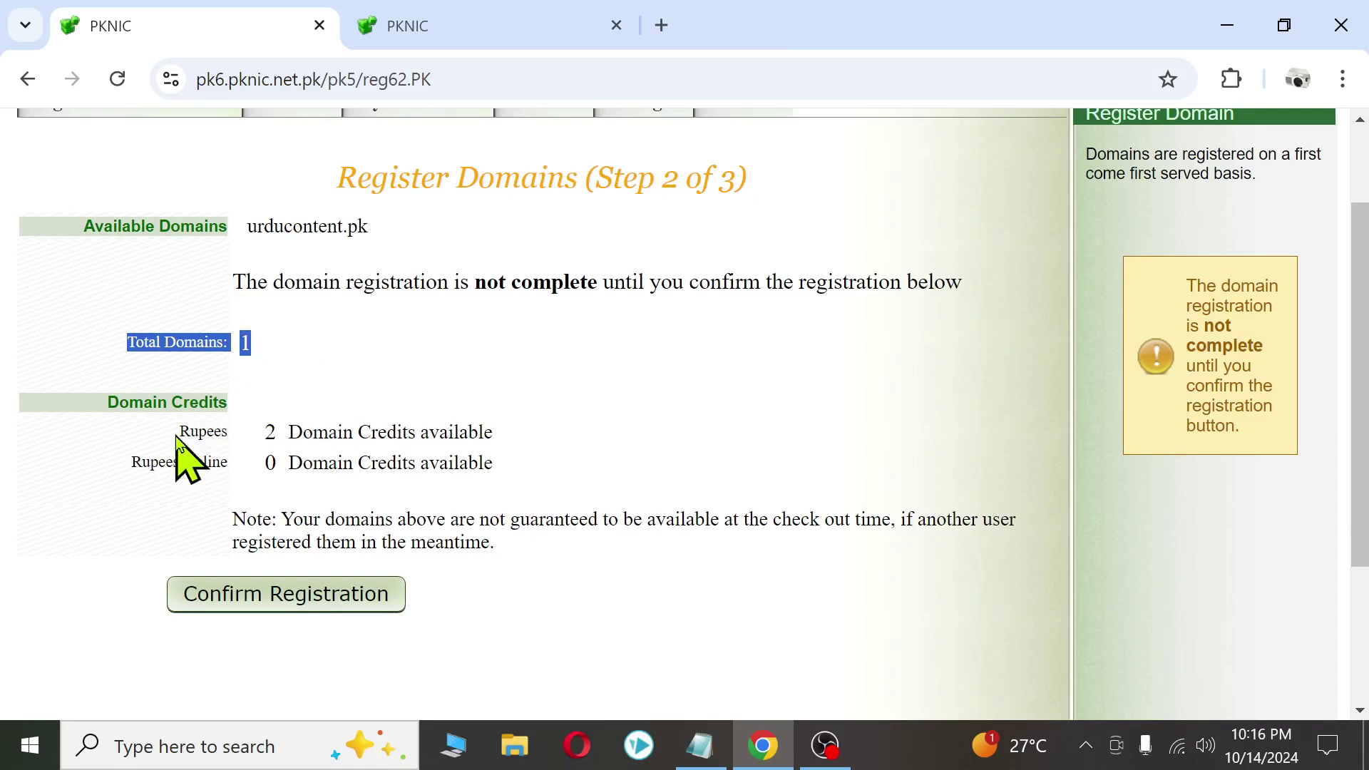
pyautogui.moveTo(263, 432); pyautogui.dragTo(511, 436)
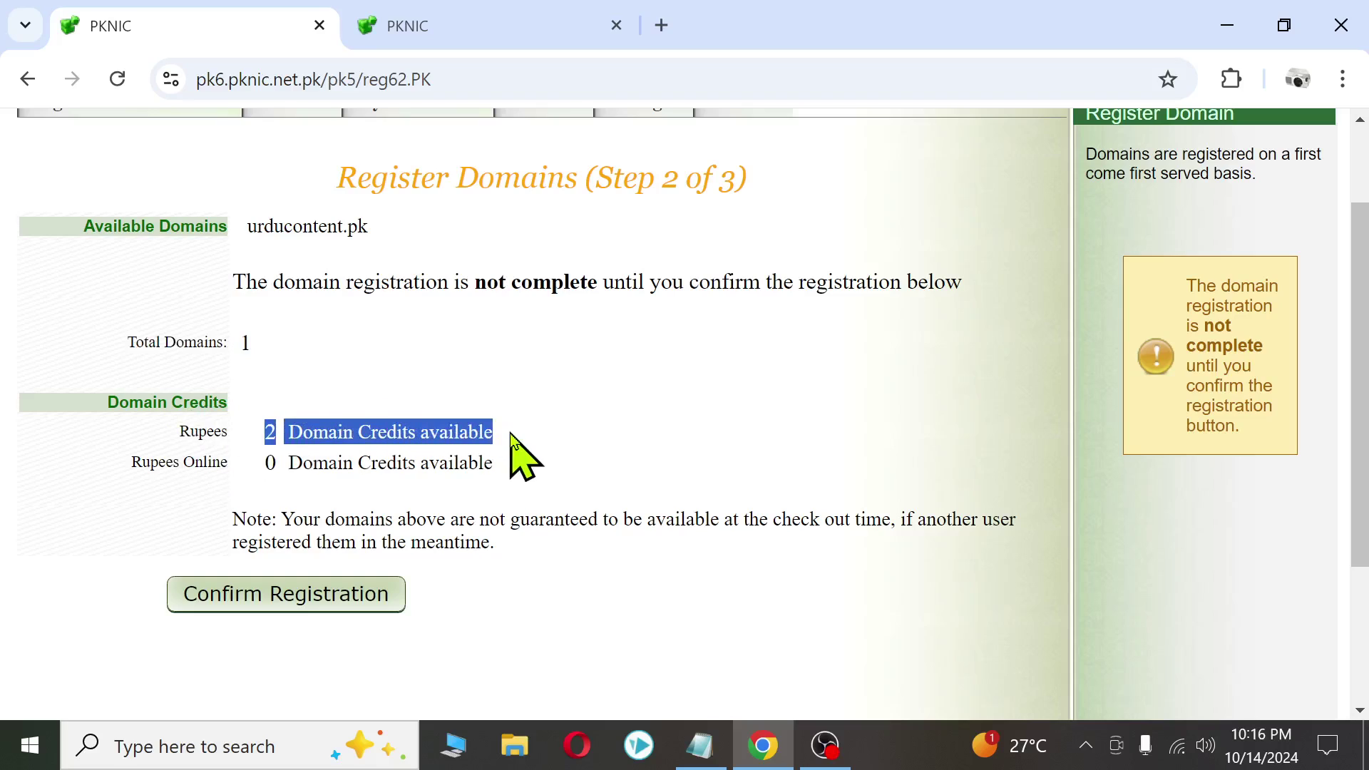
pyautogui.scroll(-3, 514, 452)
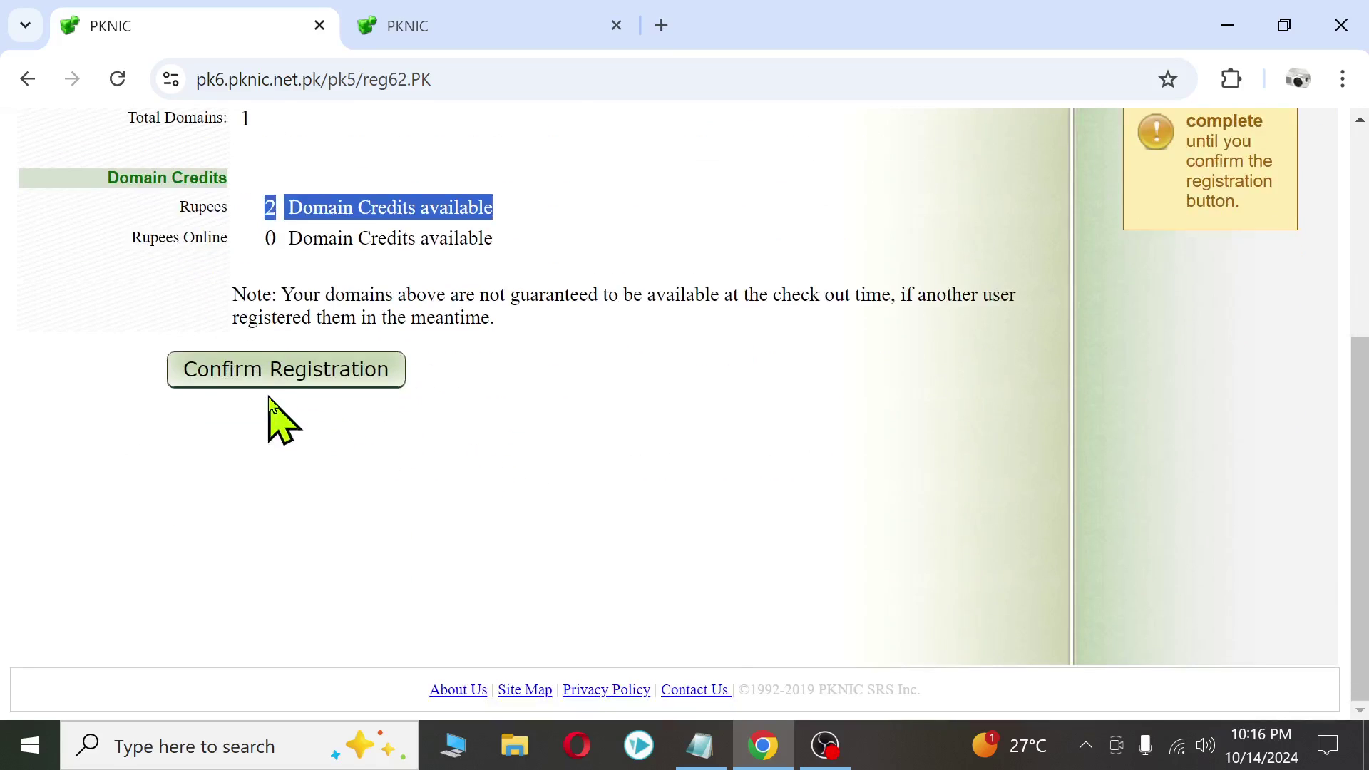
pyautogui.scroll(5, 498, 555)
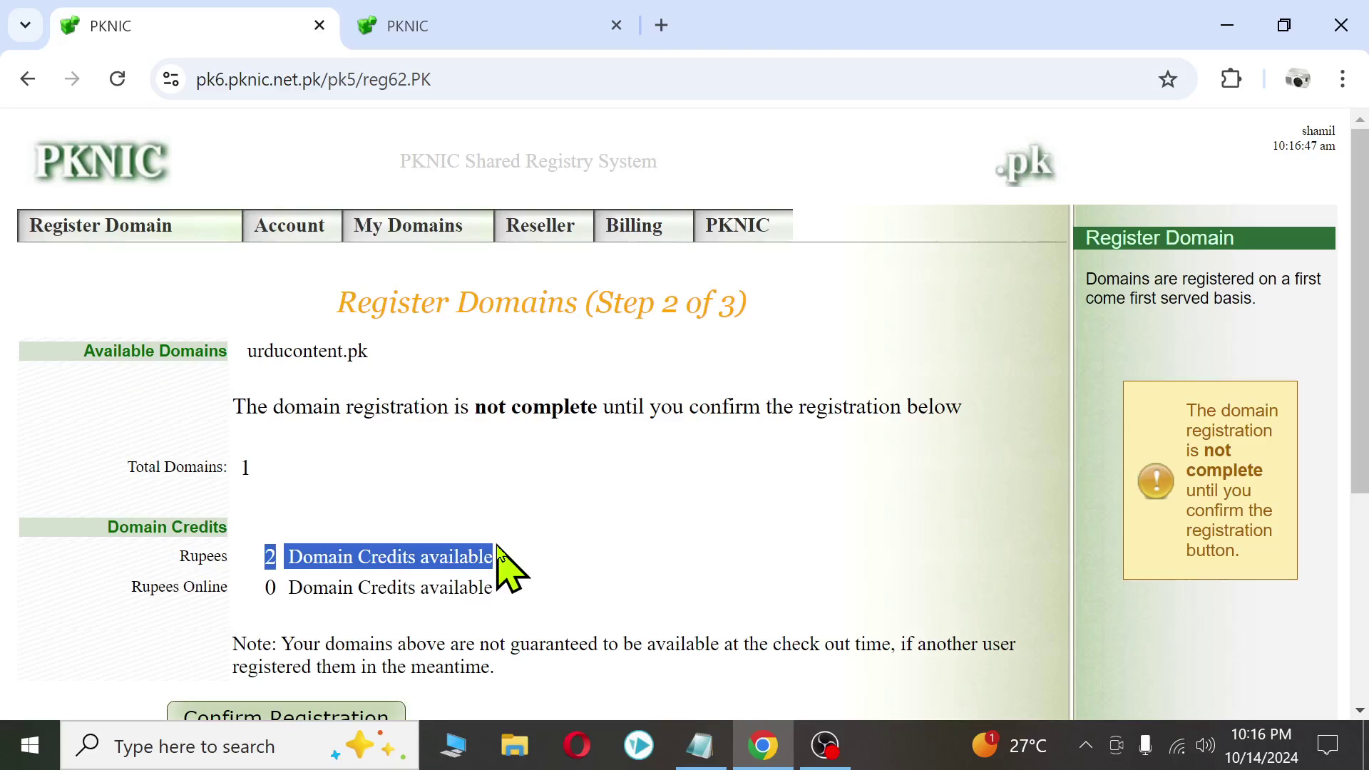
pyautogui.scroll(-2, 499, 564)
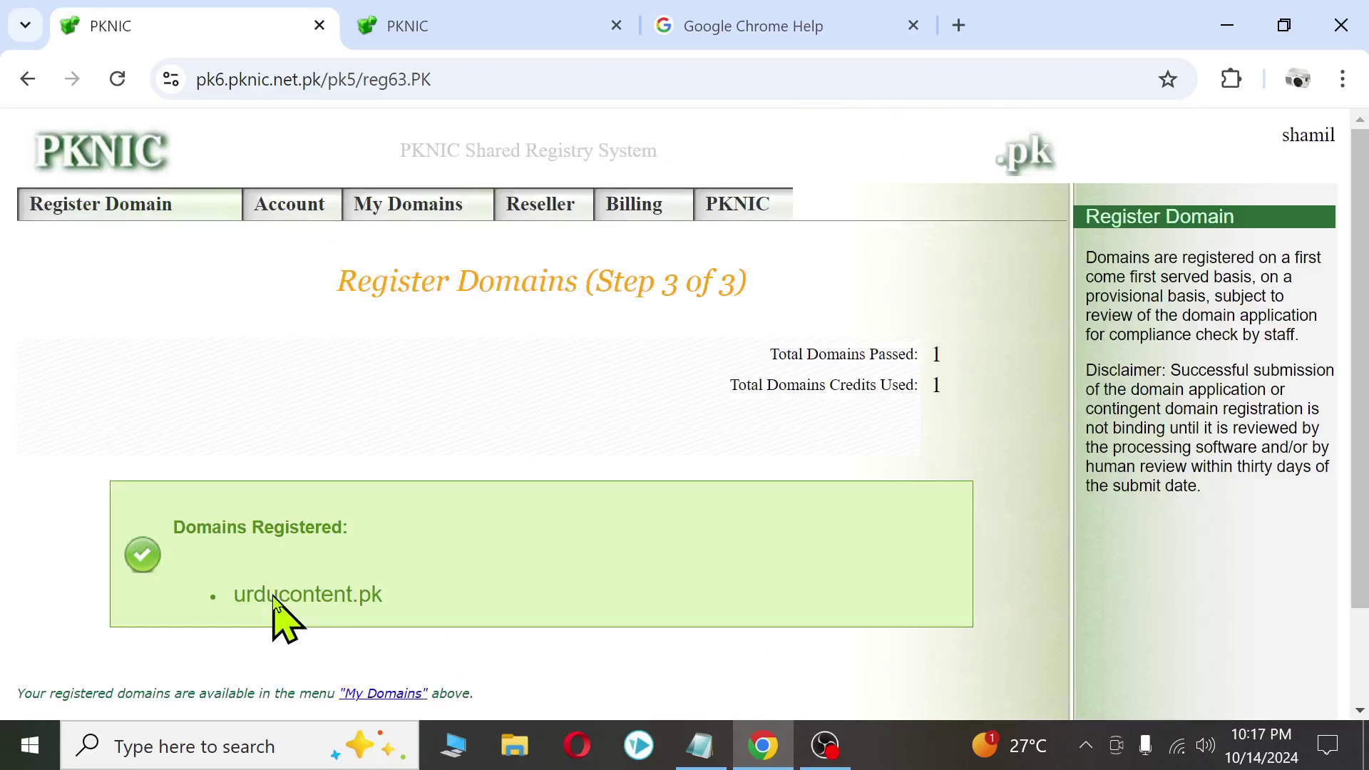
# Review the registration summary for urducontent.pk and look through the Manage Domains page
pyautogui.scroll(-2, 571, 584)
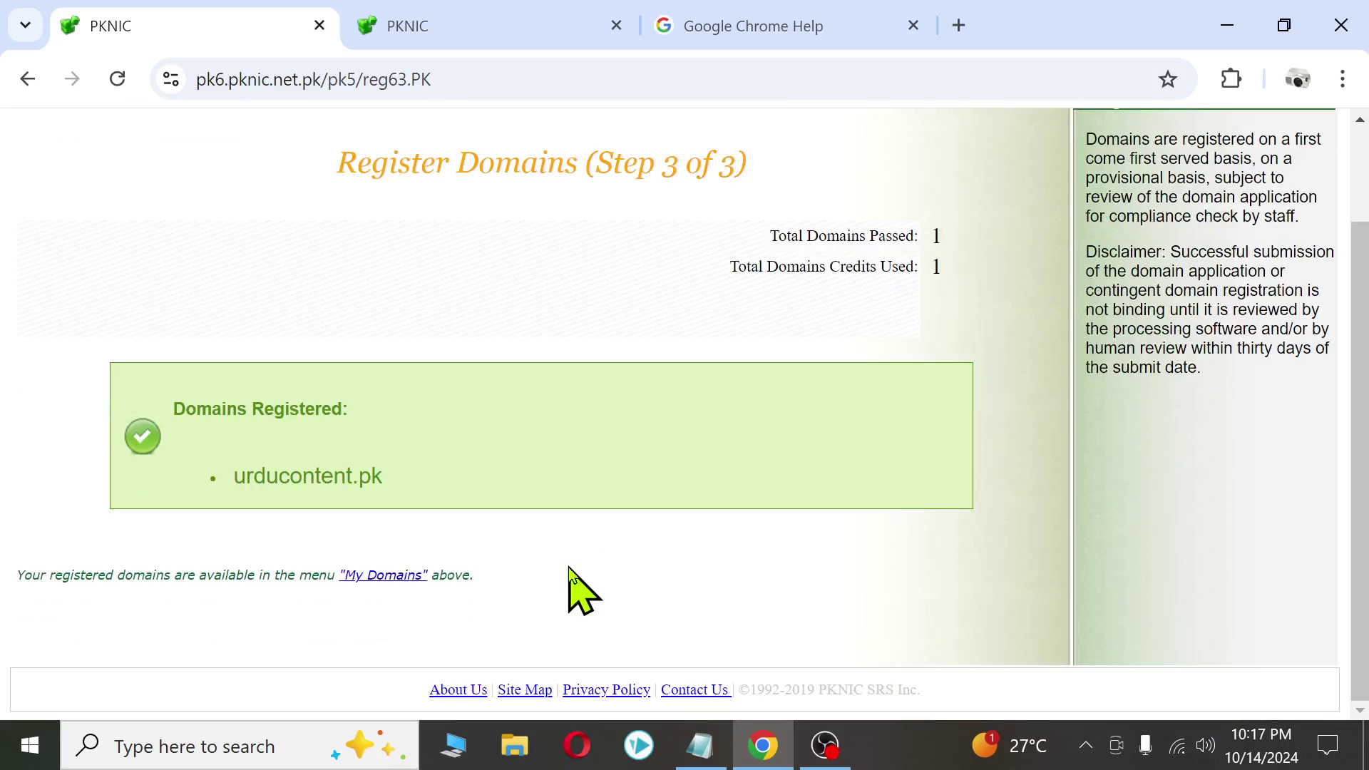
pyautogui.moveTo(168, 414); pyautogui.dragTo(361, 434)
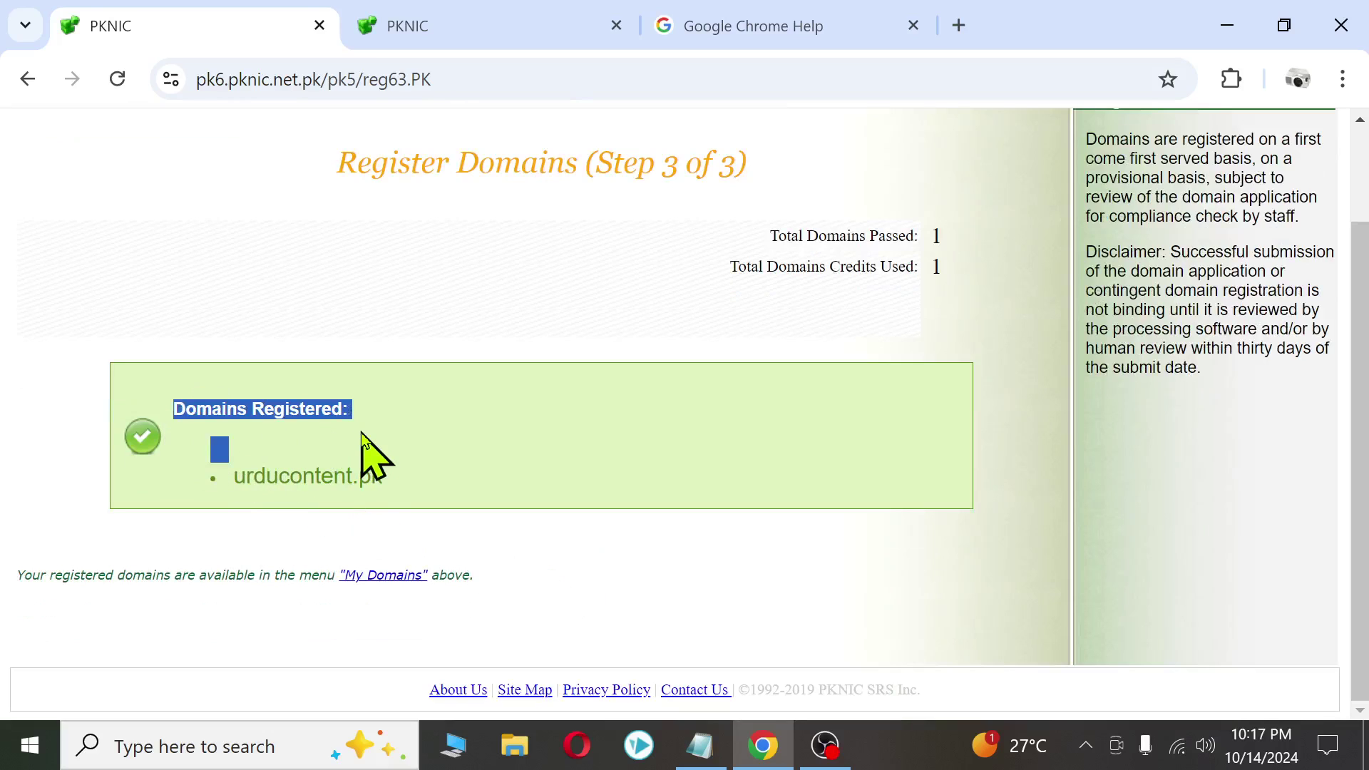
pyautogui.moveTo(234, 489); pyautogui.dragTo(410, 492)
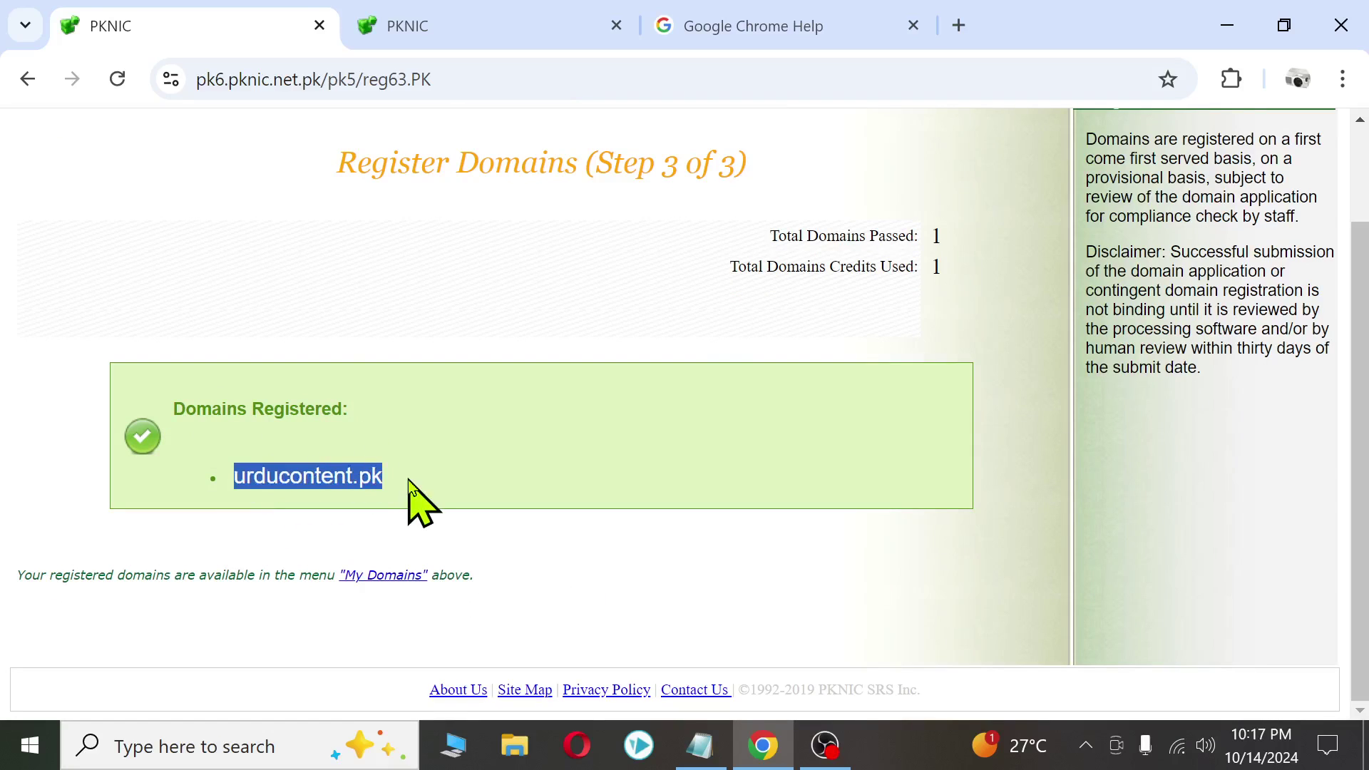
pyautogui.moveTo(763, 235); pyautogui.dragTo(912, 237)
pyautogui.moveTo(728, 265)
pyautogui.mouseDown()
pyautogui.moveTo(913, 265)
pyautogui.moveTo(985, 281)
pyautogui.moveTo(729, 275)
pyautogui.mouseUp()
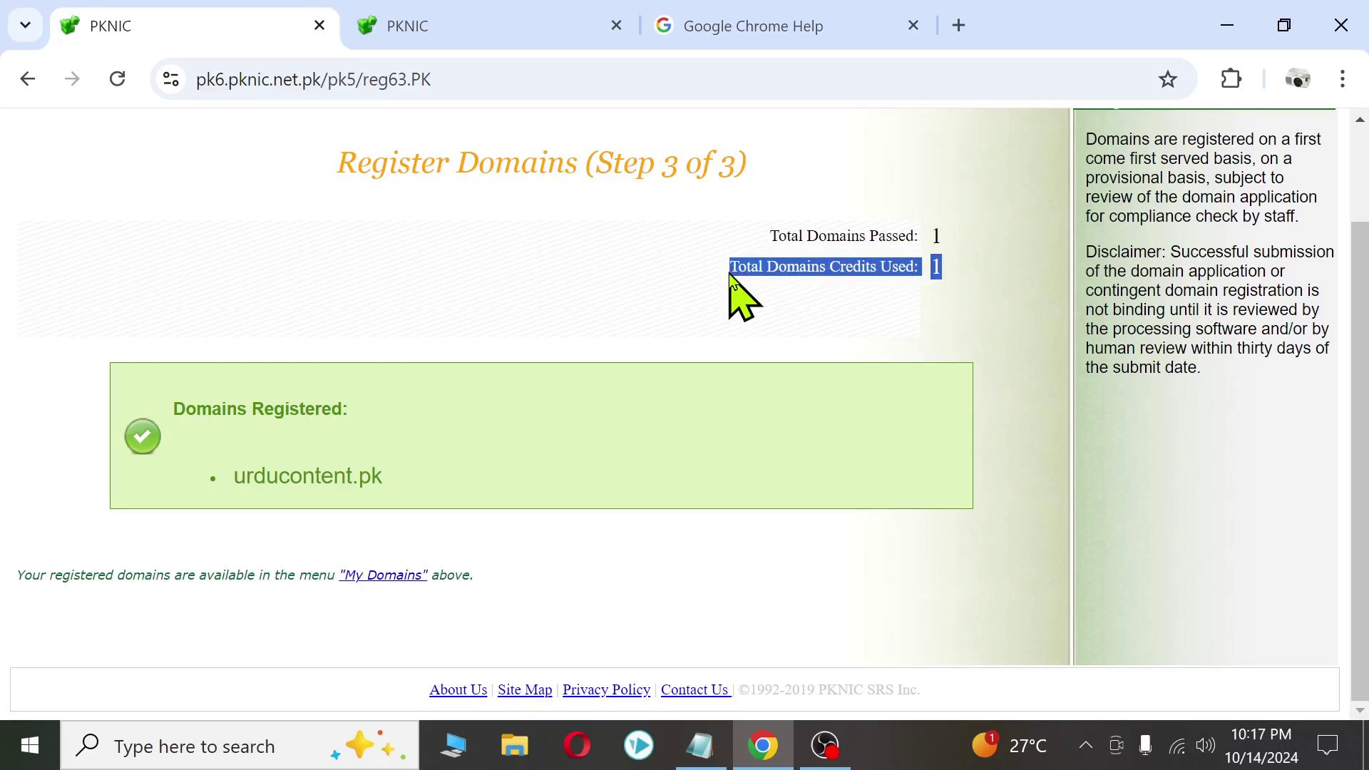
pyautogui.scroll(2, 651, 367)
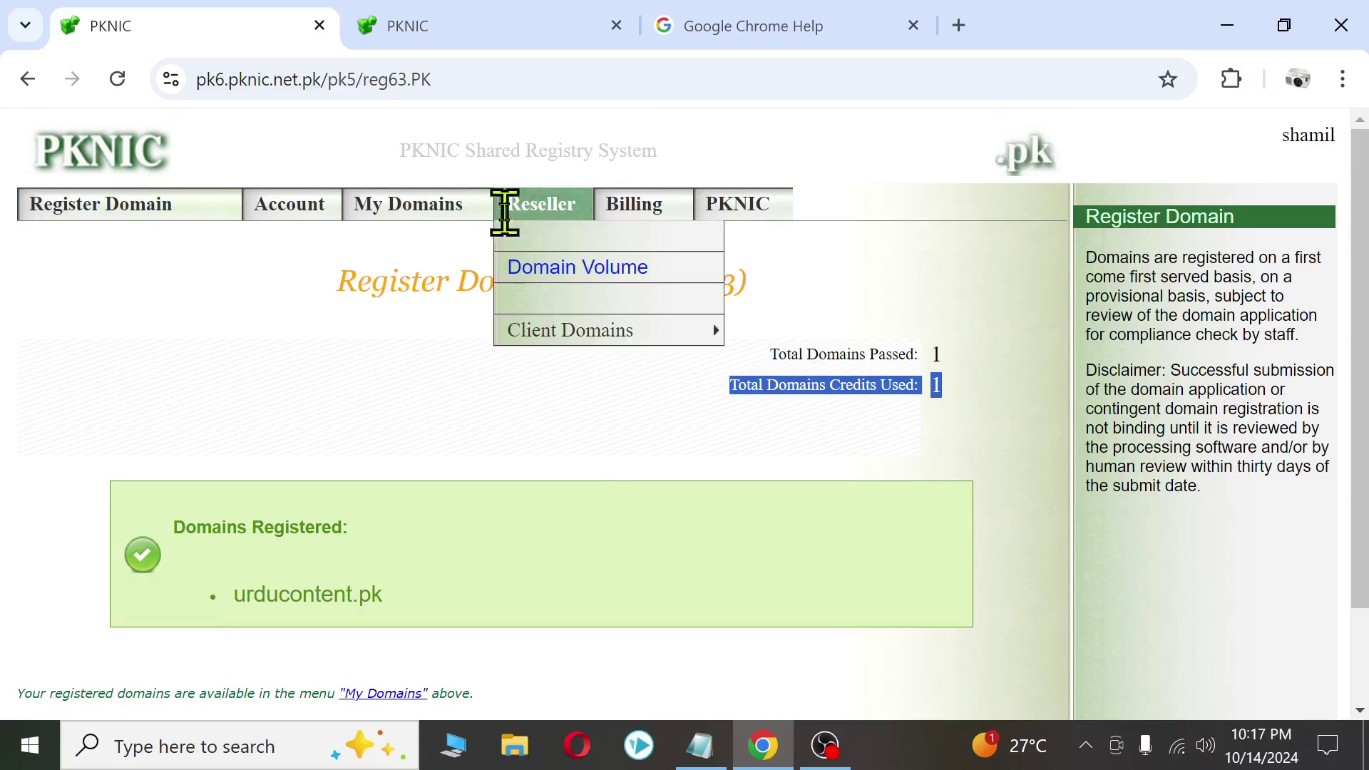
pyautogui.click(438, 211)
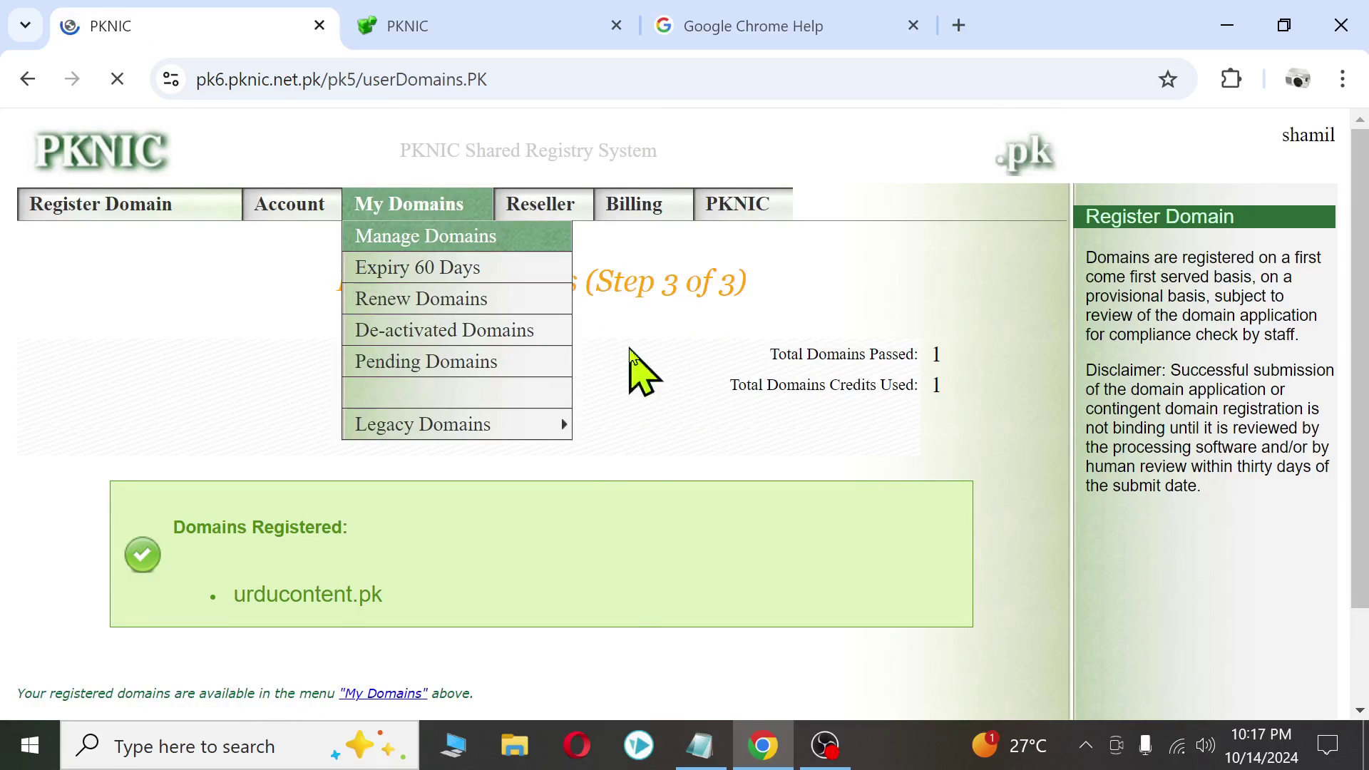
pyautogui.scroll(-10, 641, 471)
pyautogui.scroll(6, 577, 464)
pyautogui.scroll(-6, 574, 456)
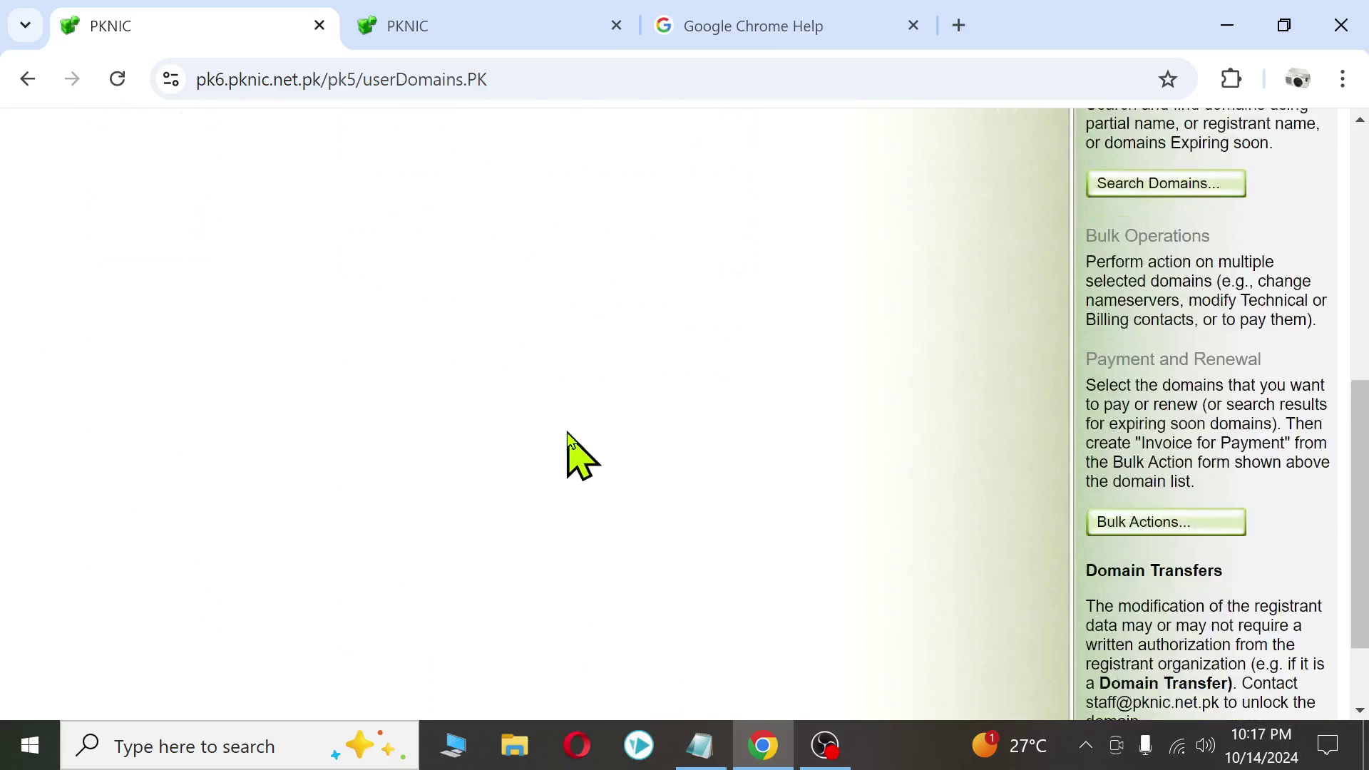
# Switch back to the domain lookup page for urducontent.pk
pyautogui.click(475, 22)
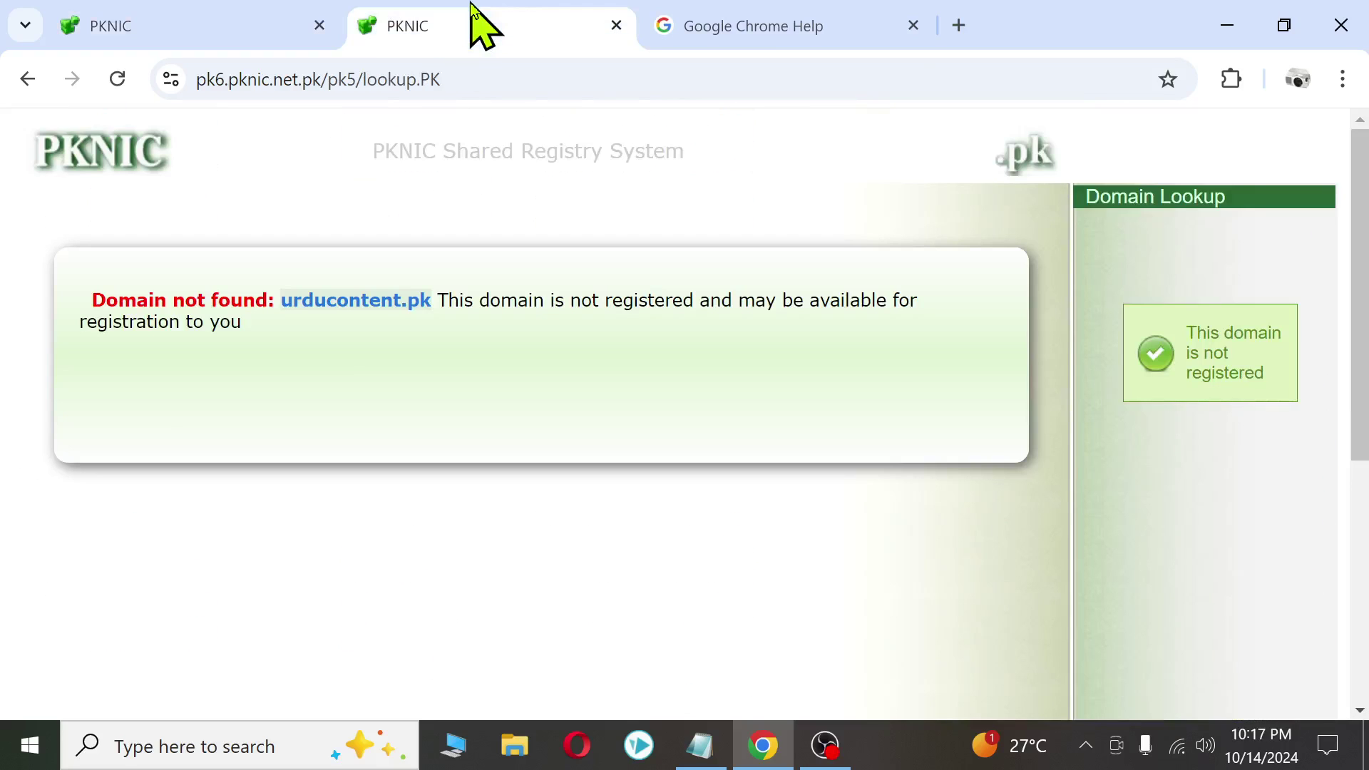
pyautogui.moveTo(275, 10)
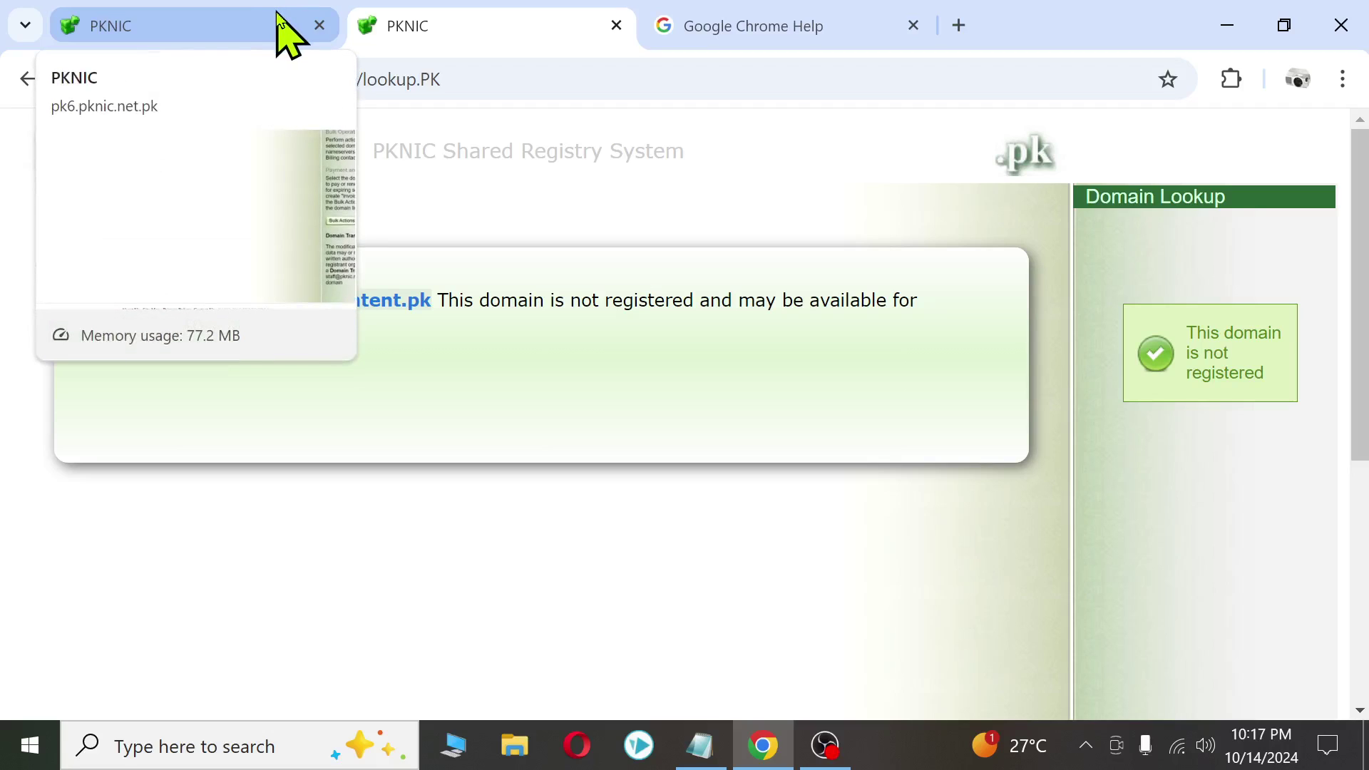